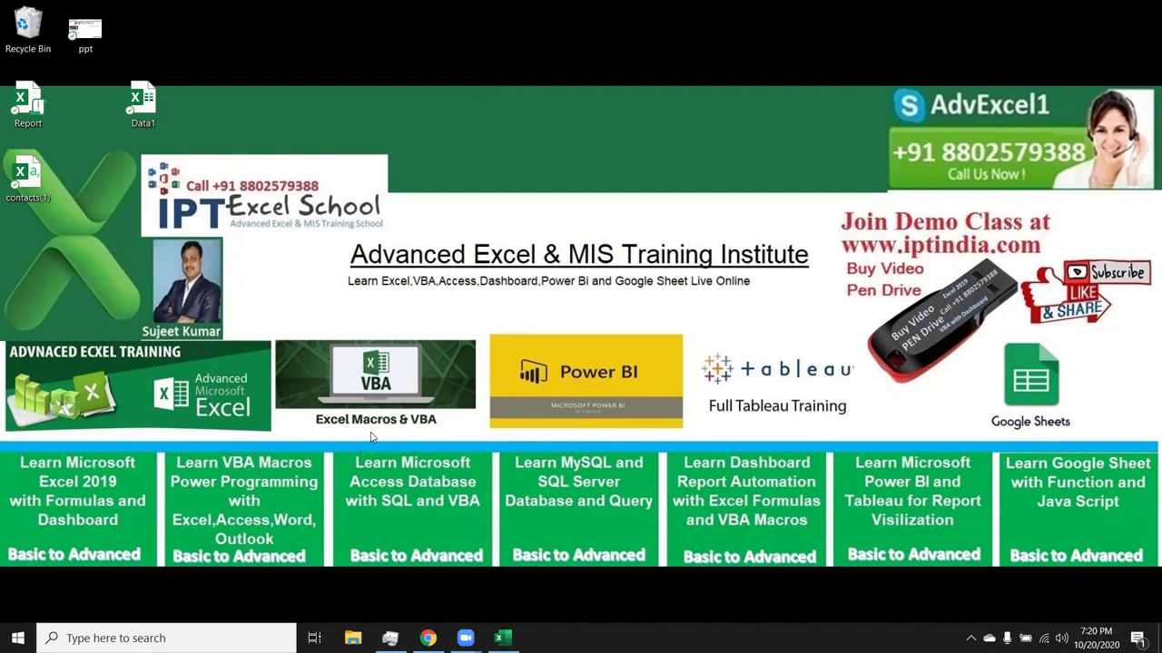
Step: Open the taskbar search to look for the Excel app
click(118, 638)
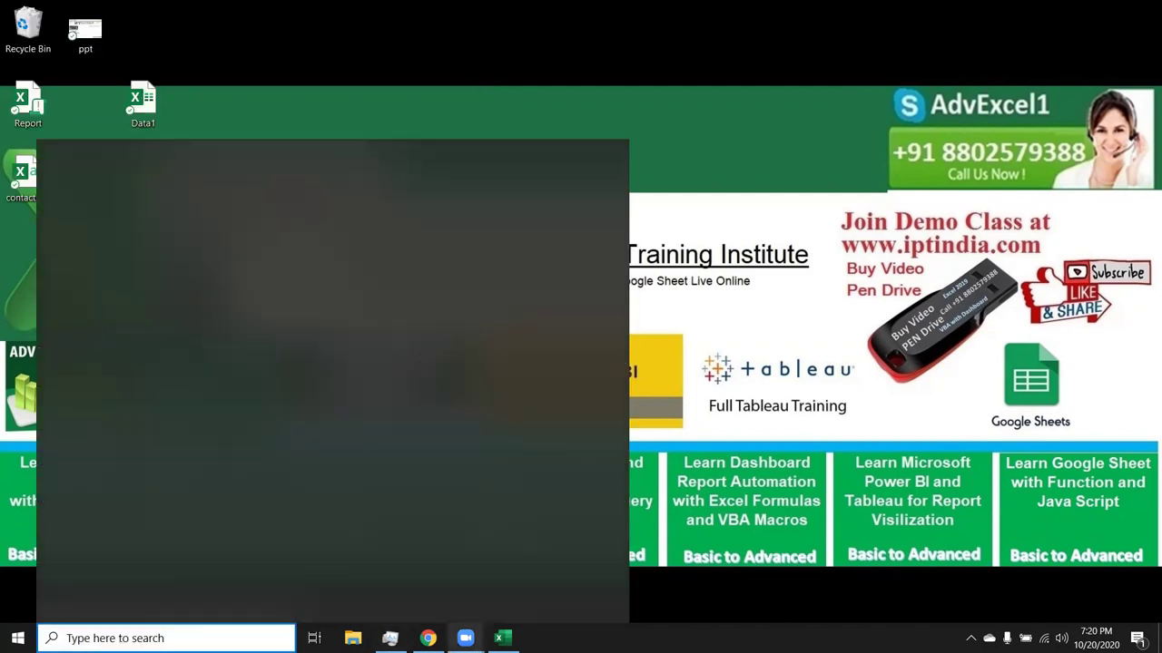
Step: Start a blank Excel workbook and enter a first name in B4 and a surname in C4
click(500, 638)
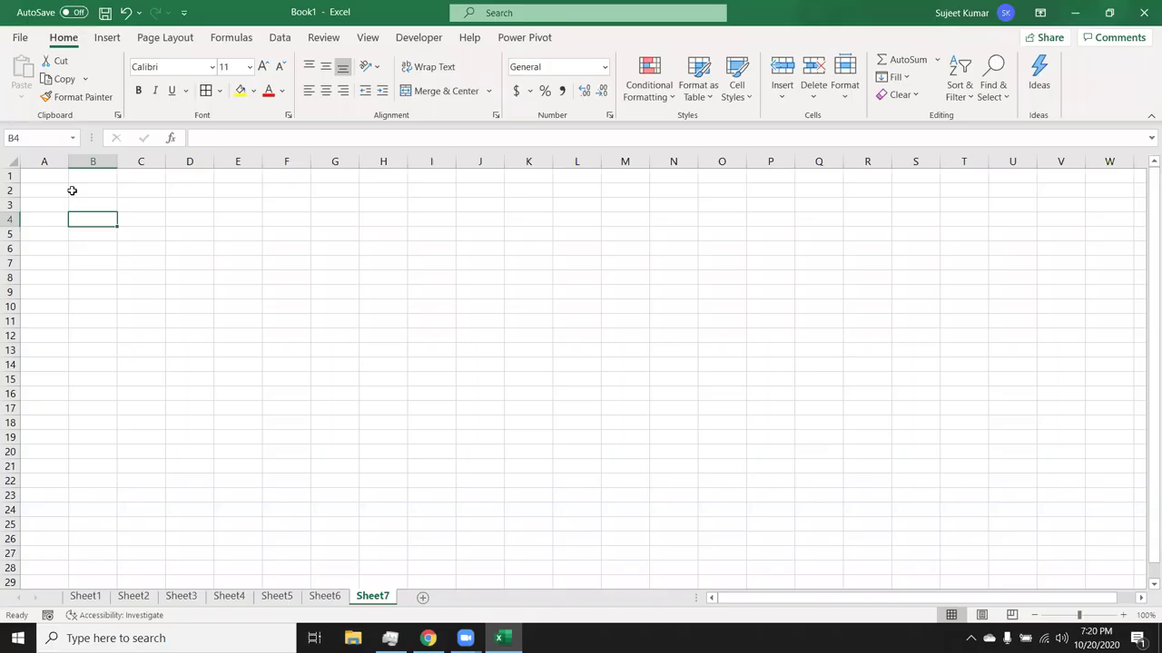
click(61, 175)
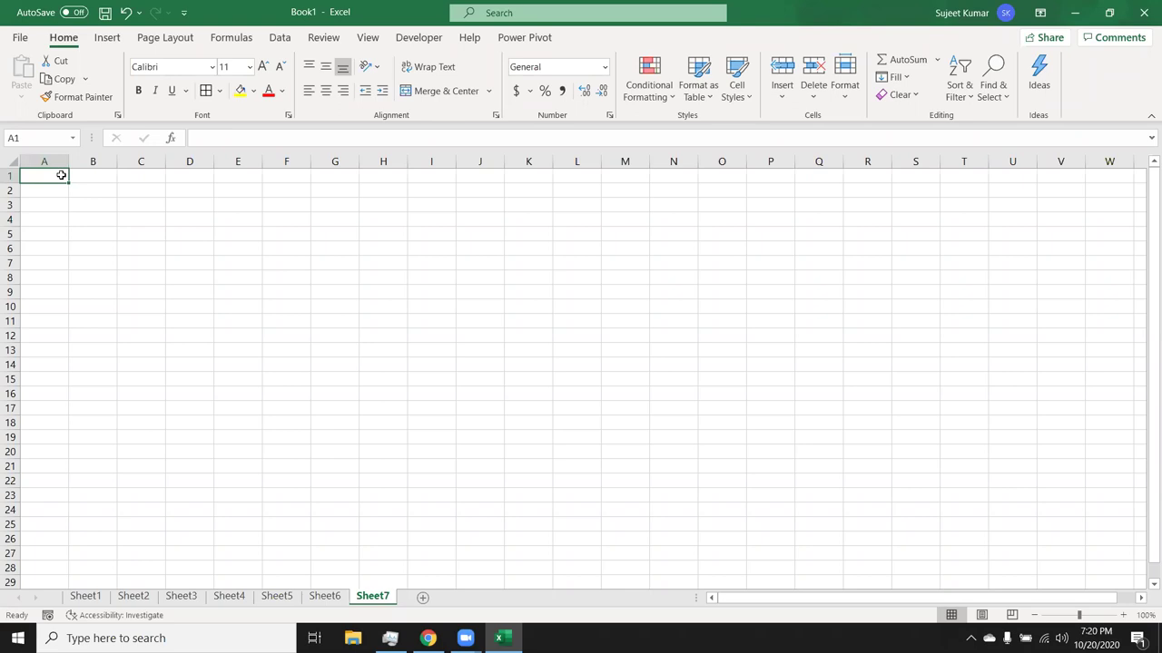
key(Down)
key(Down)
key(Down)
key(Right)
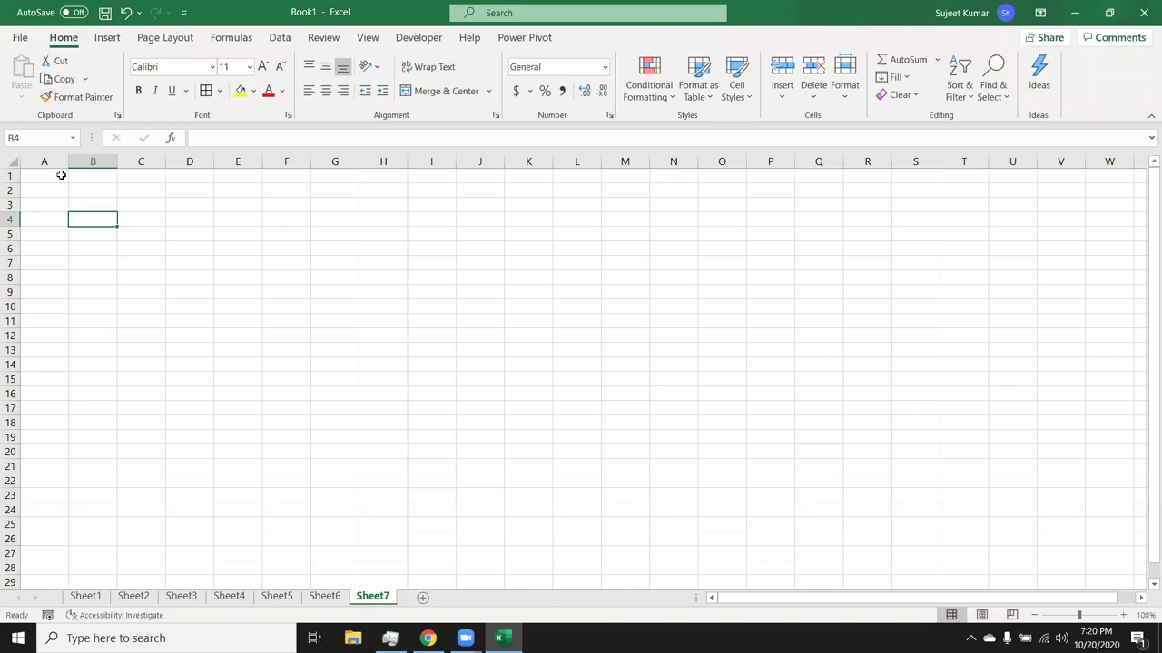
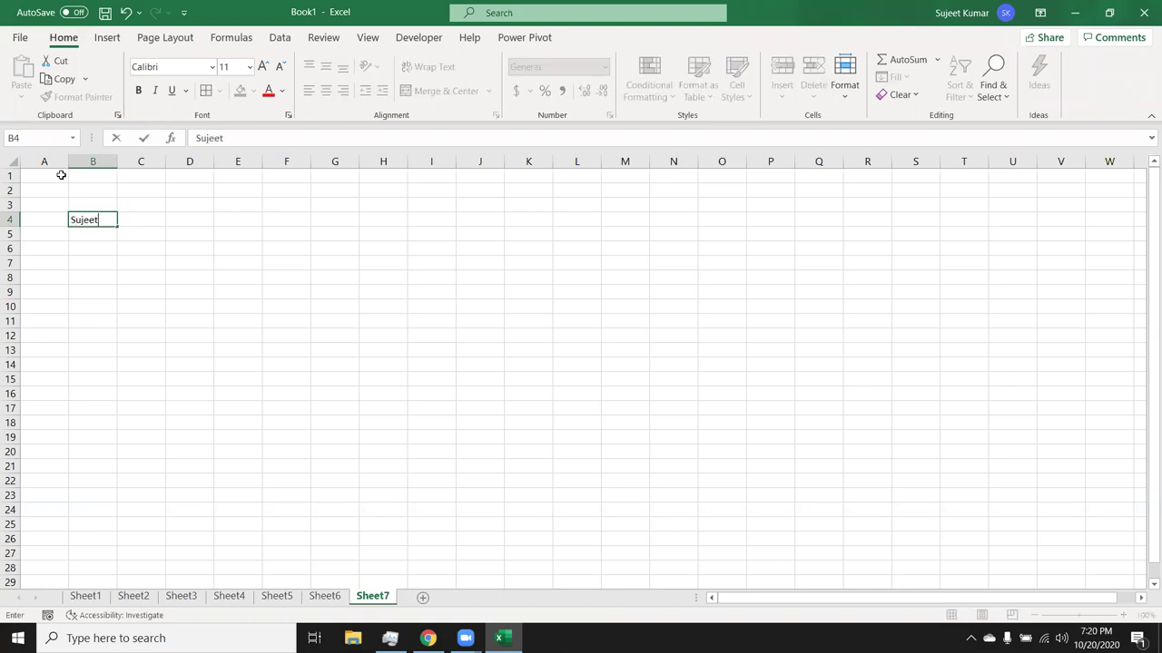
key(Tab)
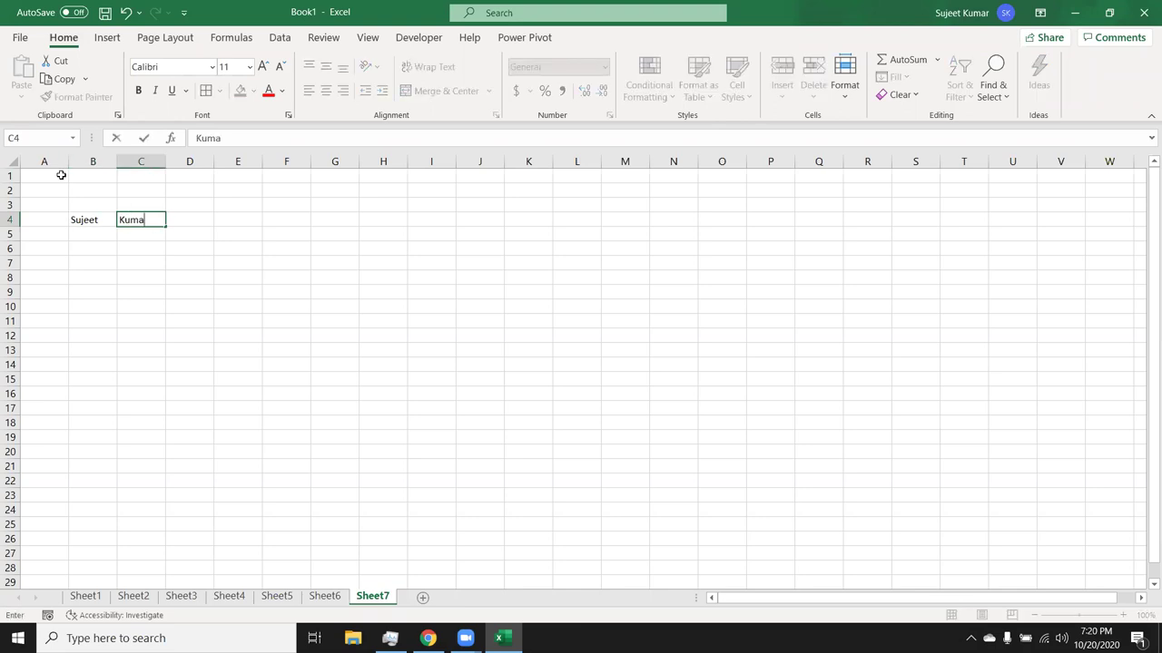
key(Tab)
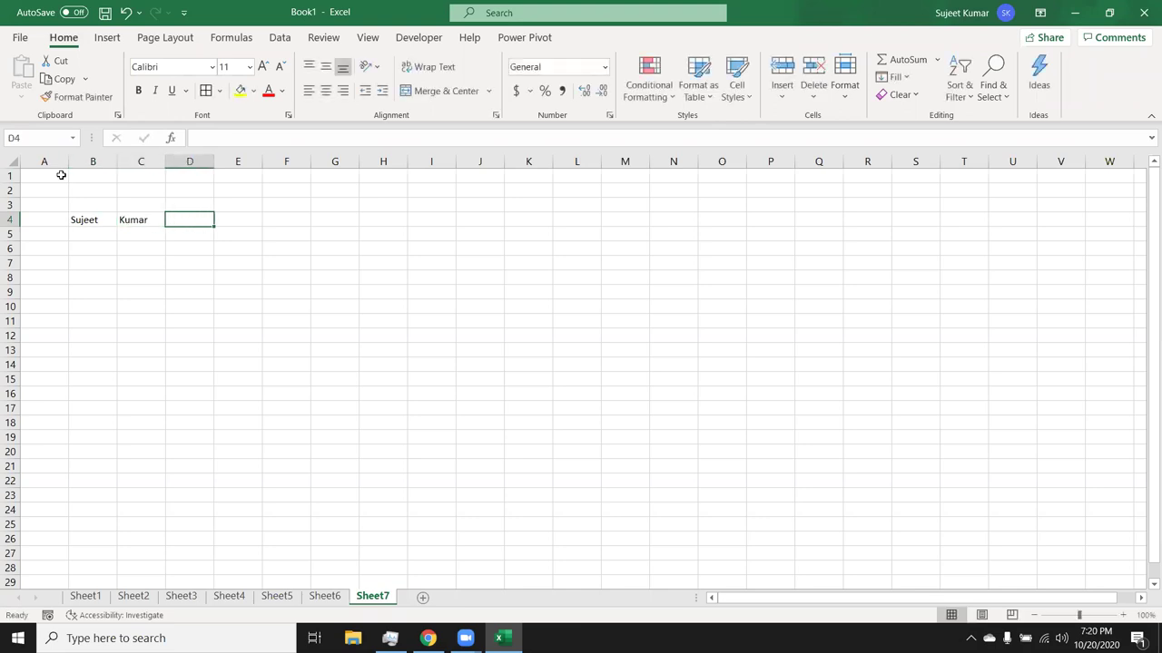
Step: Join the names with a space in D4 using =CONCATENATE(B4," ",C4)
text(=con)
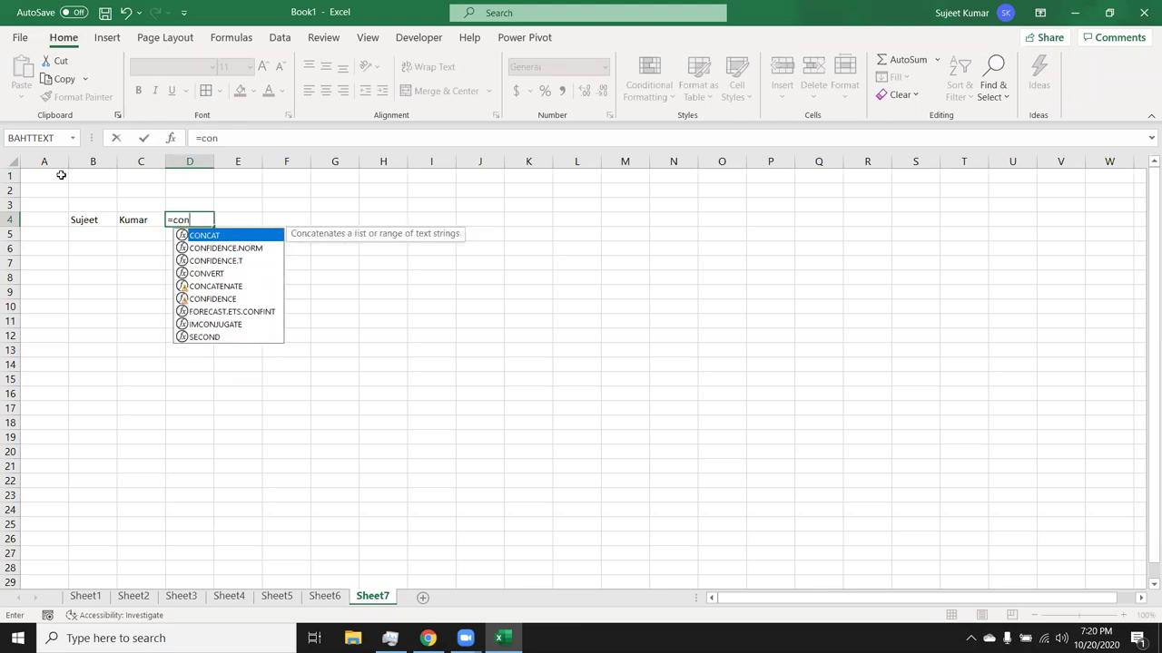
key(Down)
key(Down)
key(Down)
key(Down)
key(Tab)
click(107, 222)
text(," ",)
click(137, 223)
text())
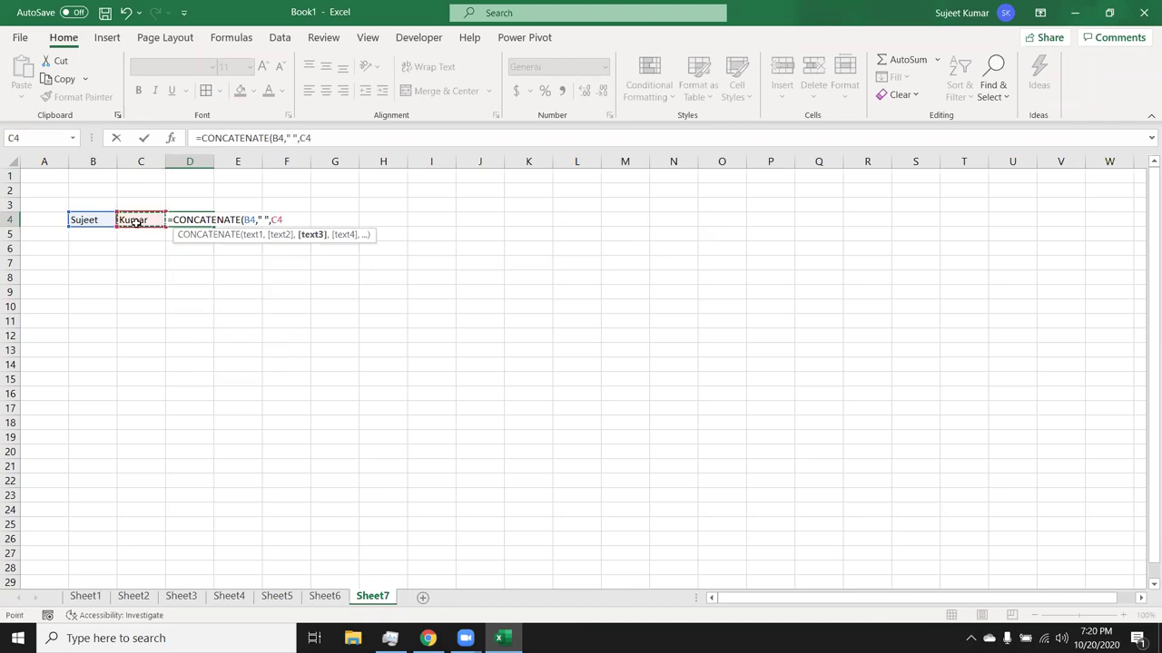
key(Return)
Step: Join the names again in D5 with the formula =B4&" "&C4
key(Right)
key(Right)
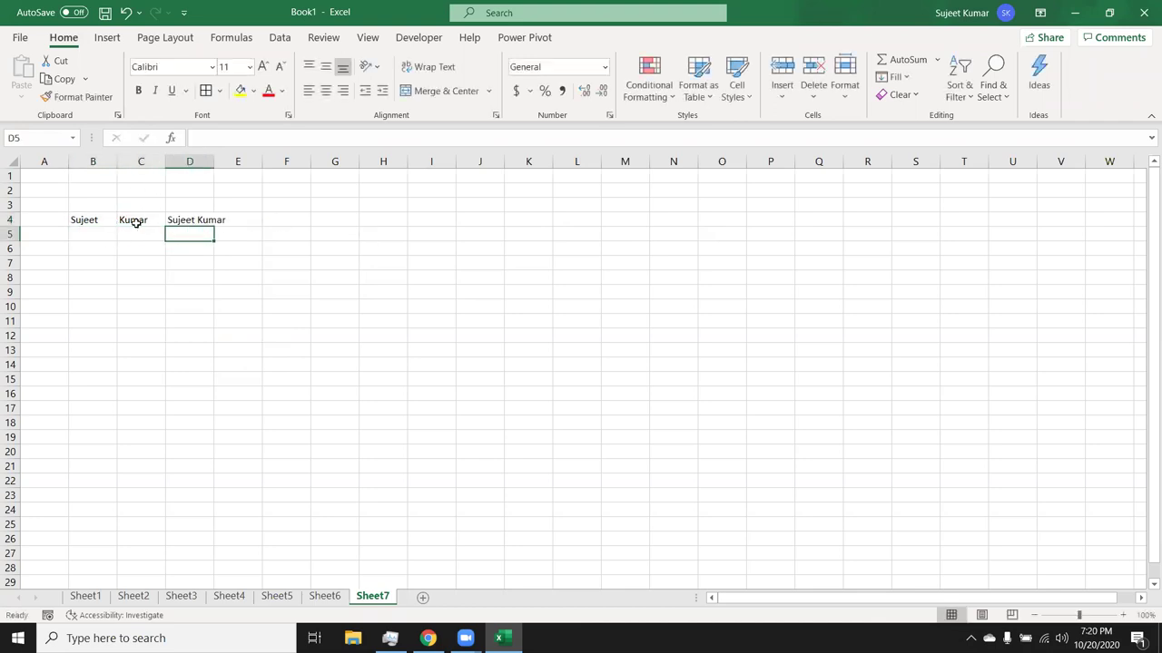
text(=)
click(80, 218)
text(&" ")
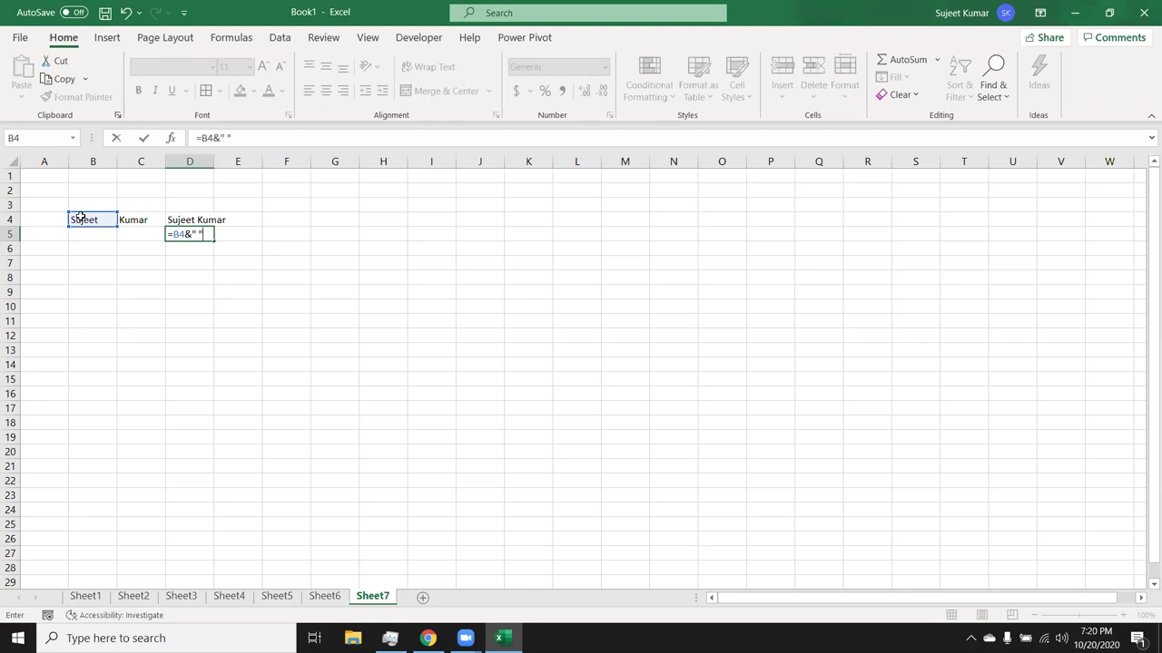
text(&)
click(131, 219)
key(Return)
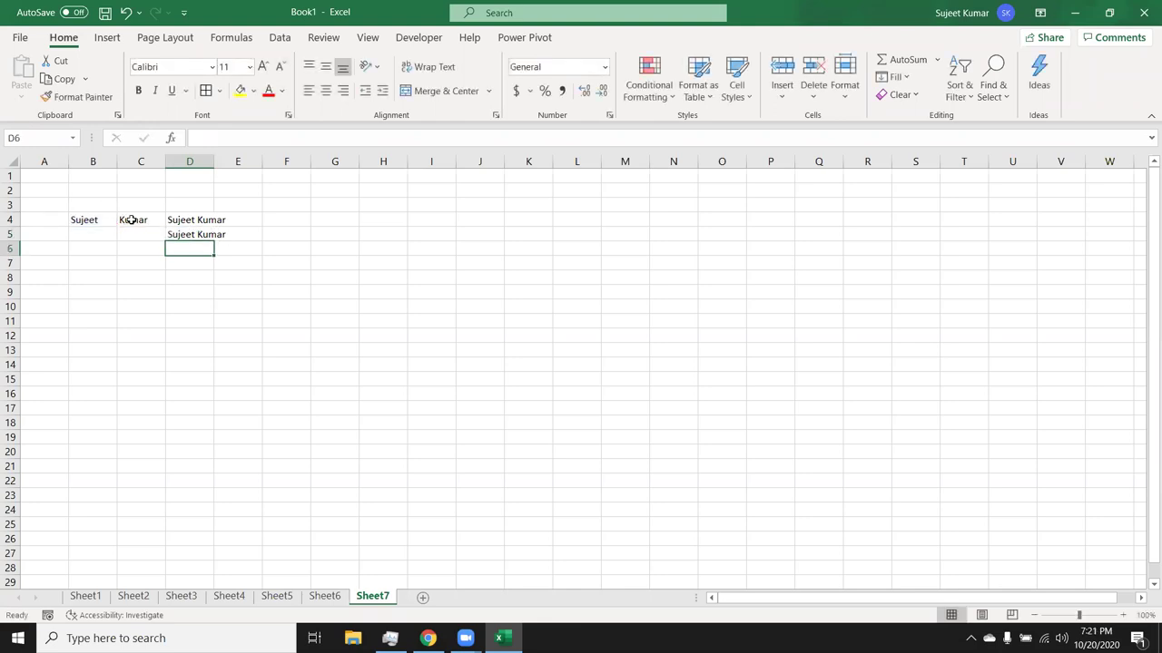
key(Up)
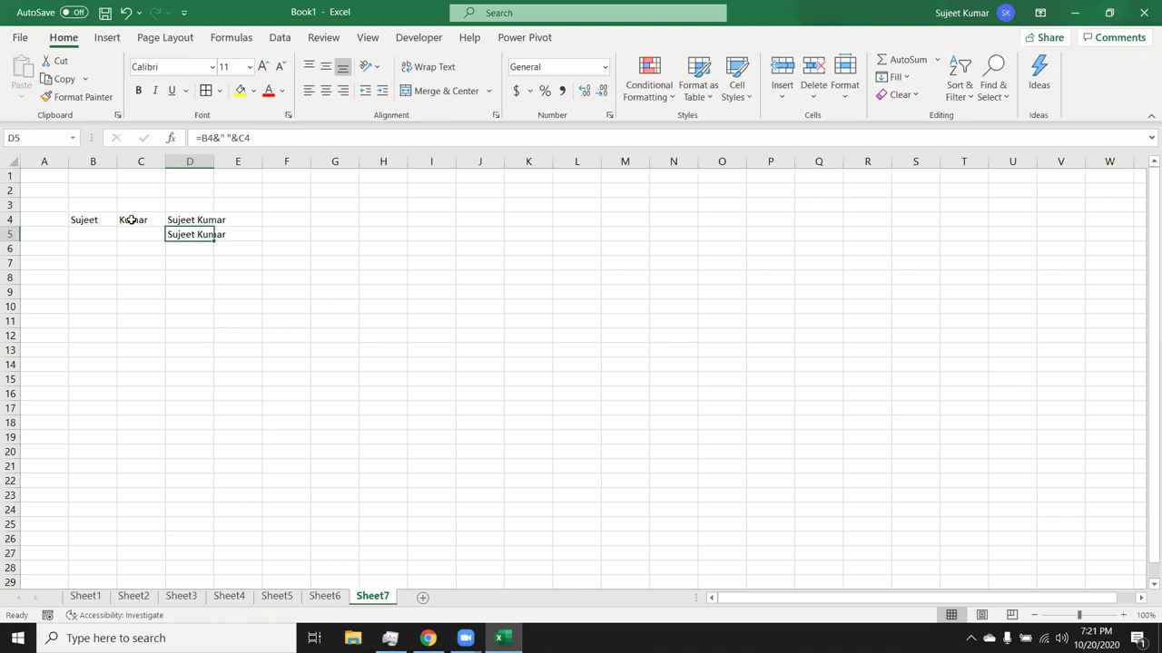
Step: Enter the dates 1-Jan in B6 and 10-Aug in C6
key(Down)
key(Left)
key(Left)
text(1/1)
key(Tab)
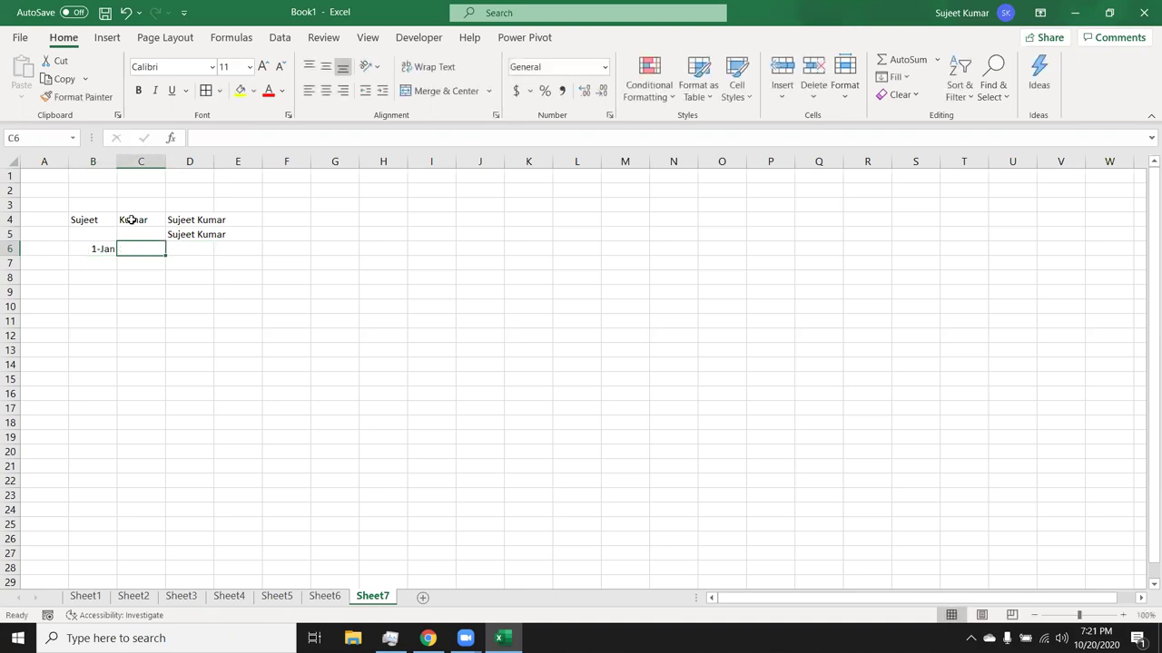
text(10/)
key(Return)
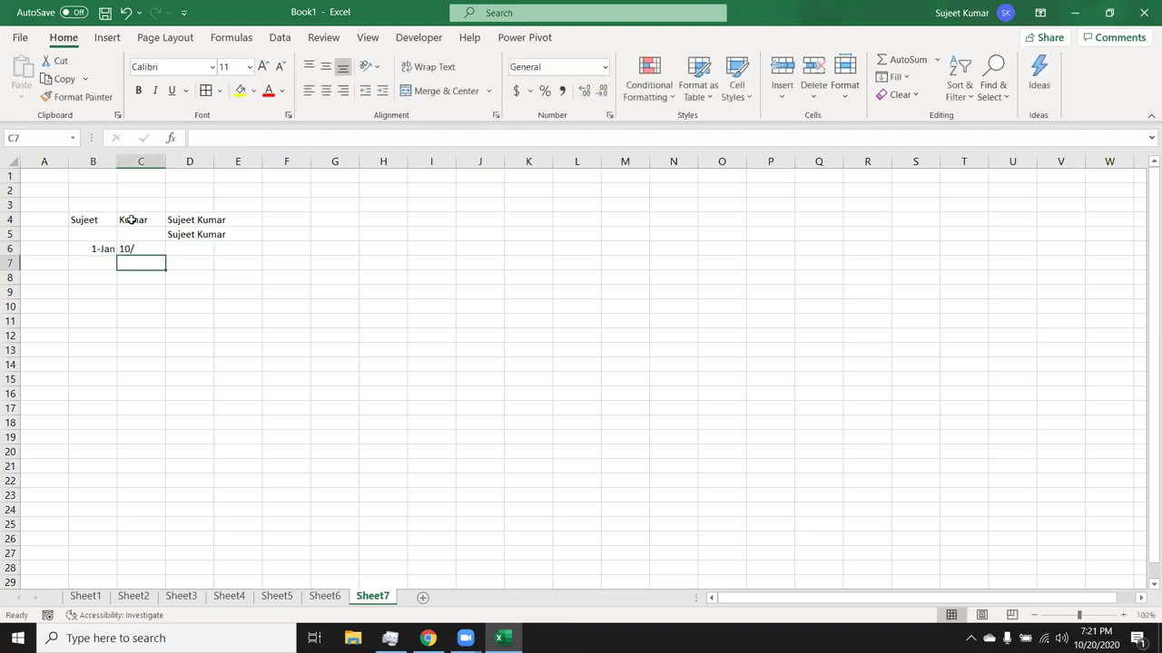
key(Up)
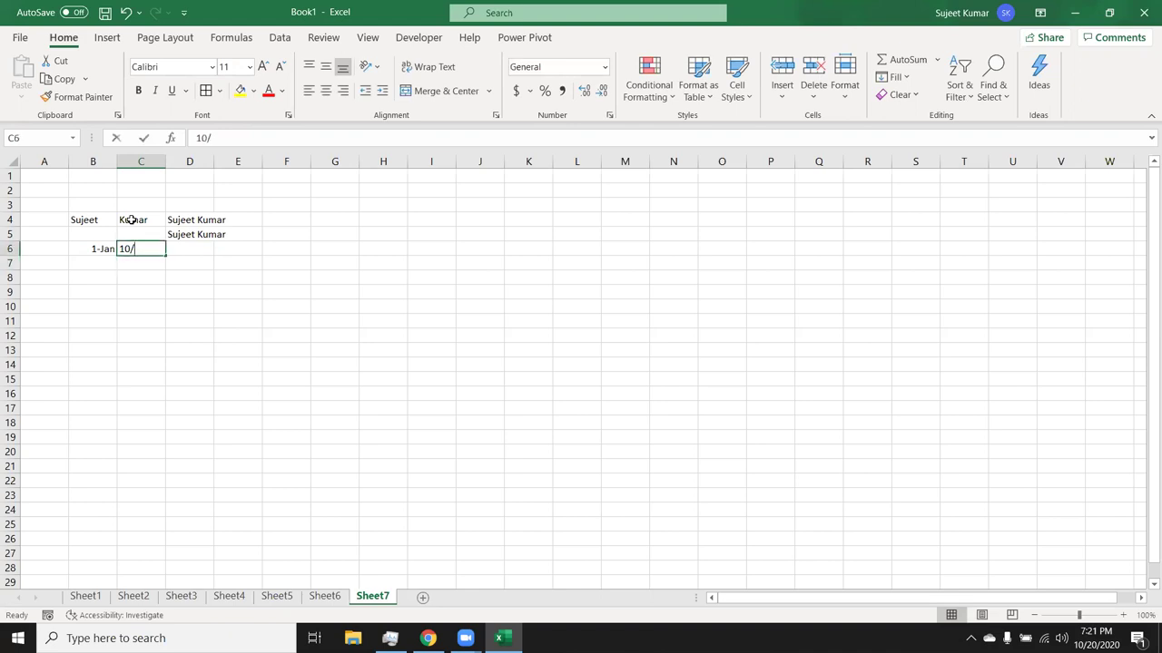
text(8/10)
key(Return)
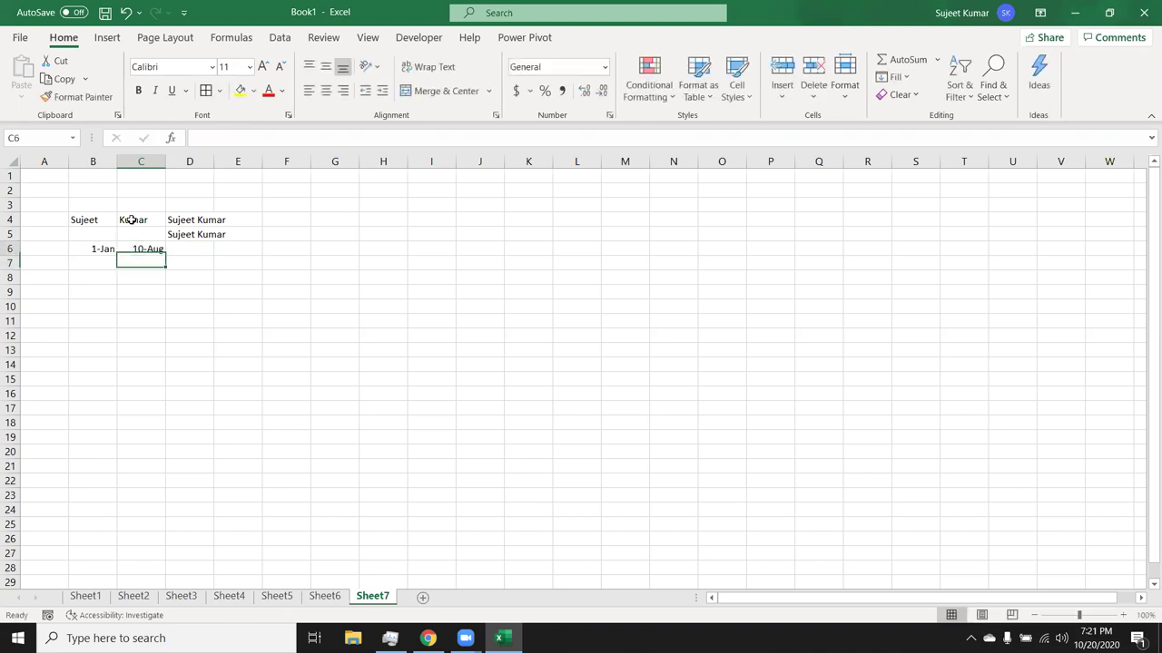
Step: Join the two dates in D6 with =B6&" - "&C6, showing 43831 - 44053
key(Up)
key(Right)
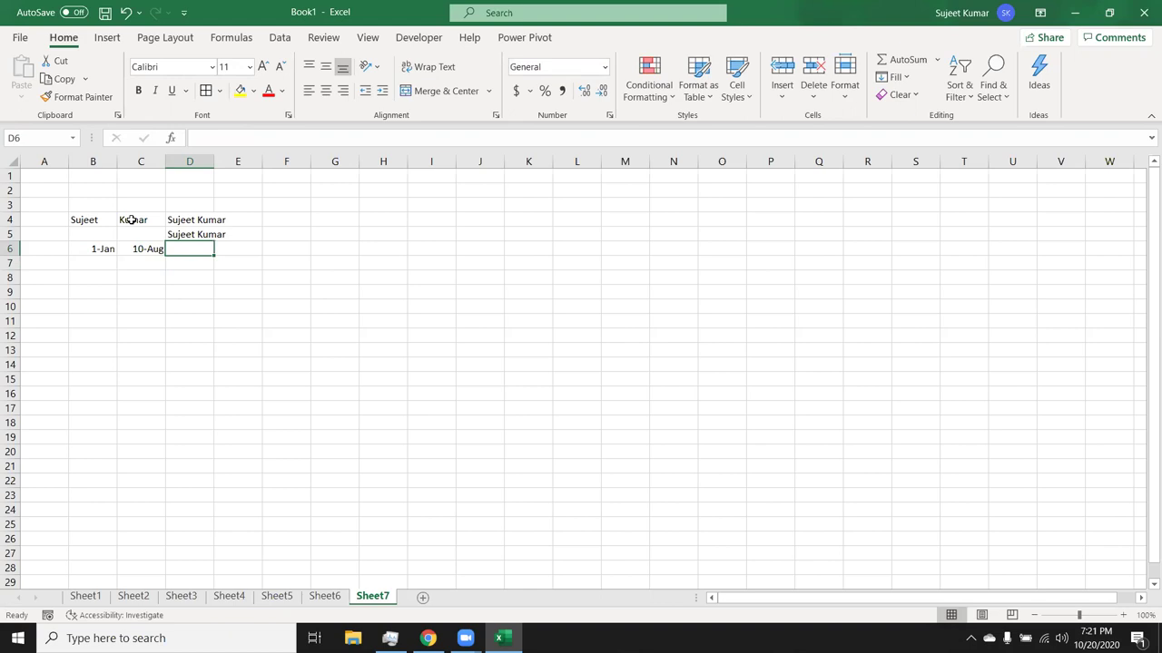
text(=)
key(Left)
key(Left)
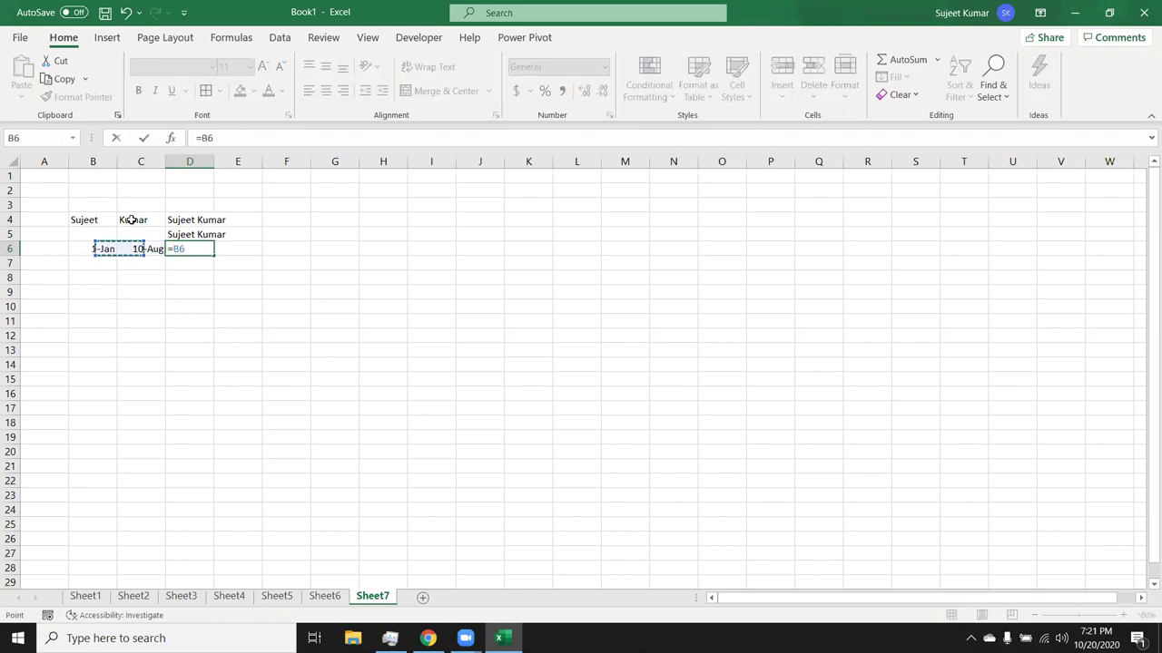
text(&)
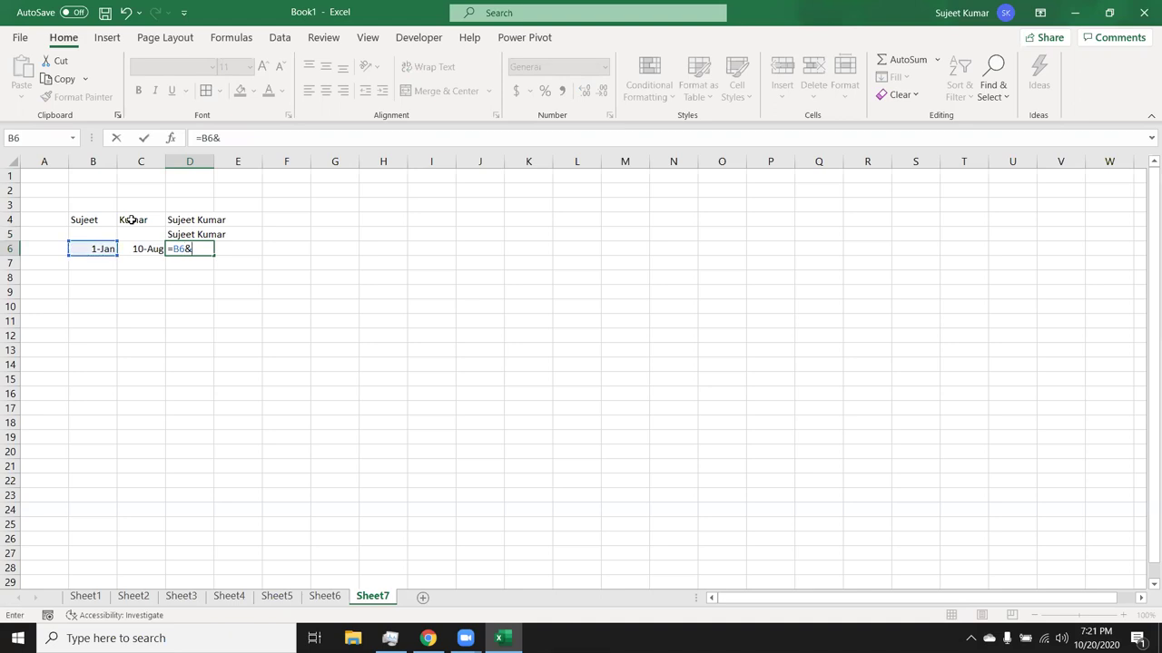
text(")
text( -)
text( "&)
click(145, 249)
key(Return)
key(Up)
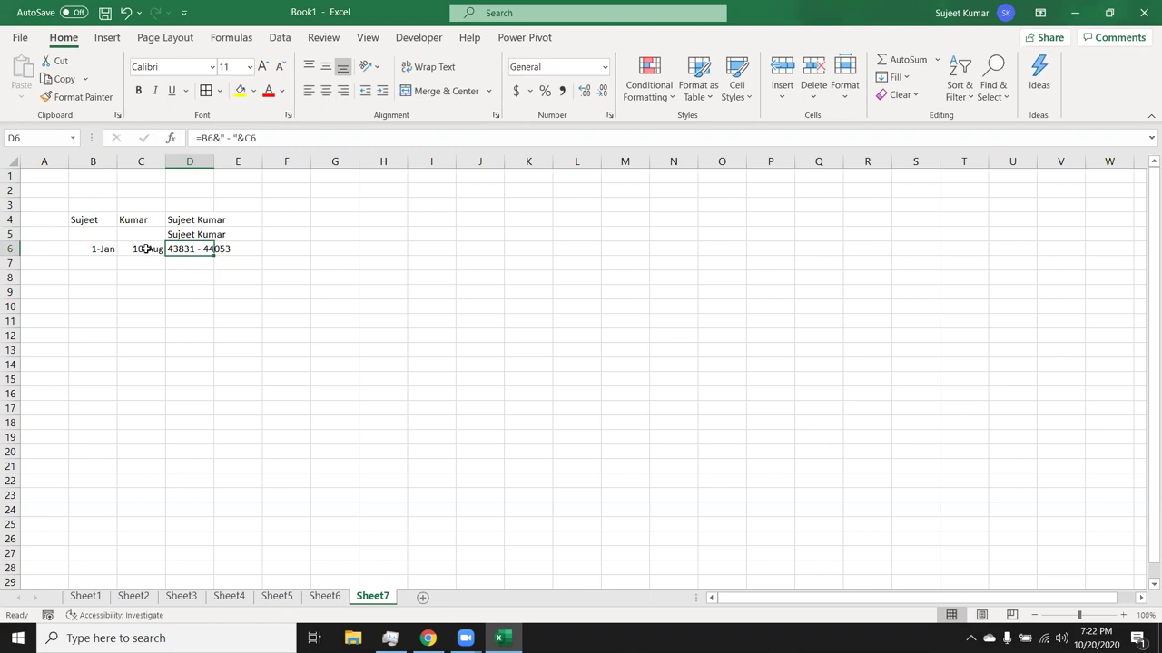
Step: Enter =TEXT(B6,"DD-MM-YY") in B7, correcting the mistakenly chosen TEXTJOIN function
click(108, 261)
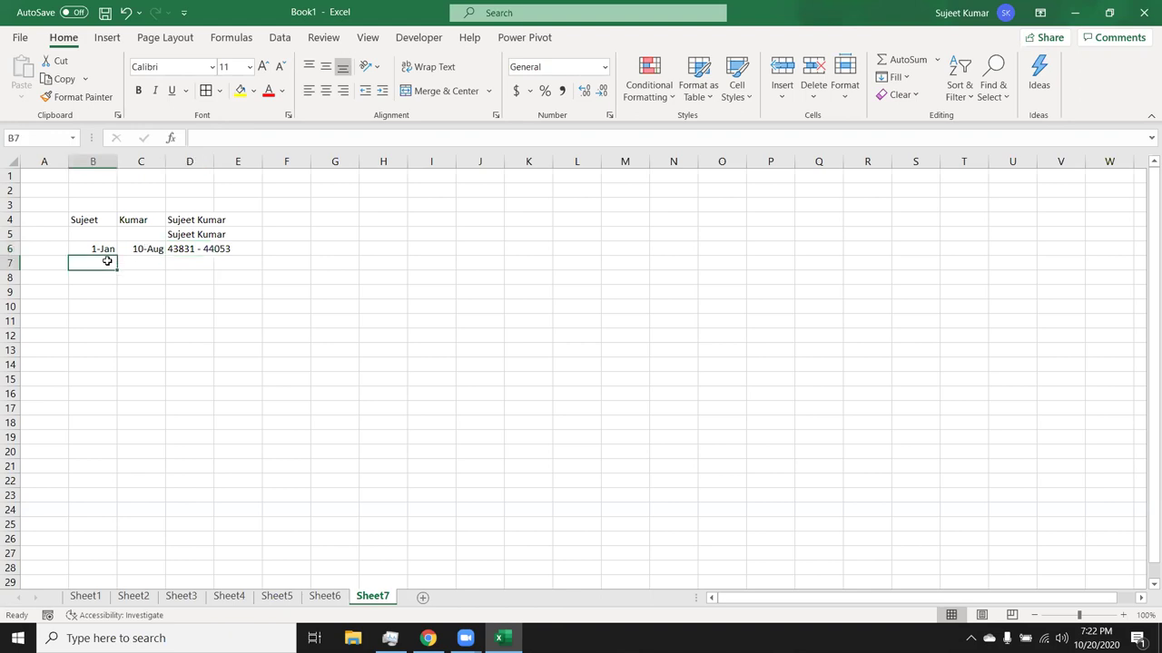
text(=te)
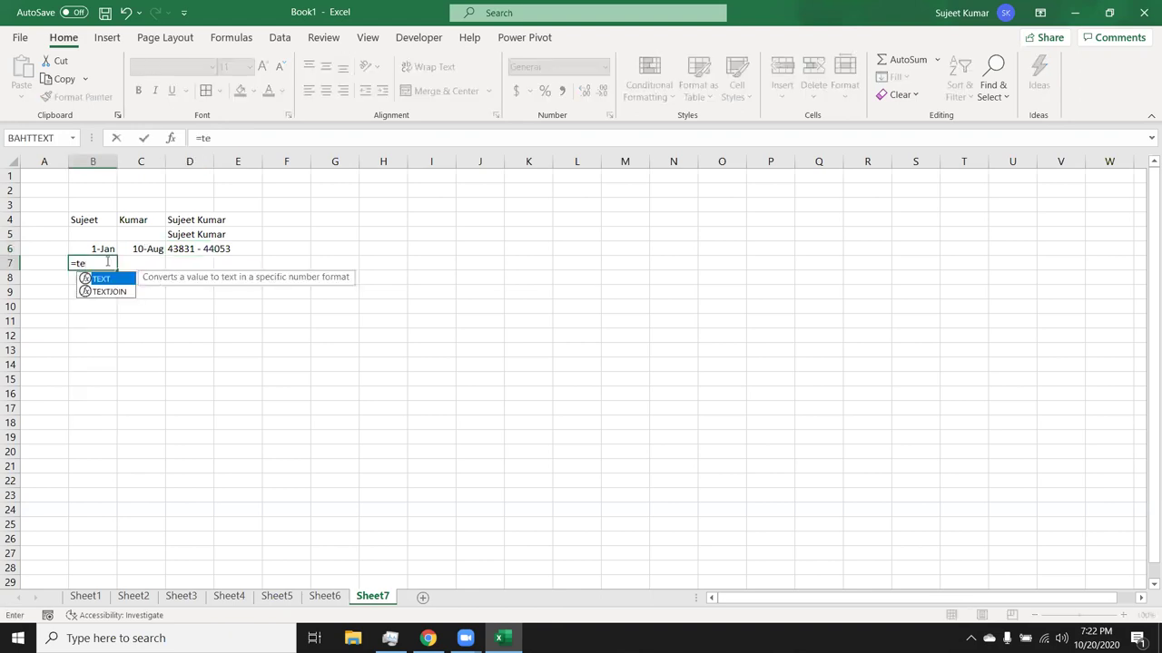
key(Down)
key(Tab)
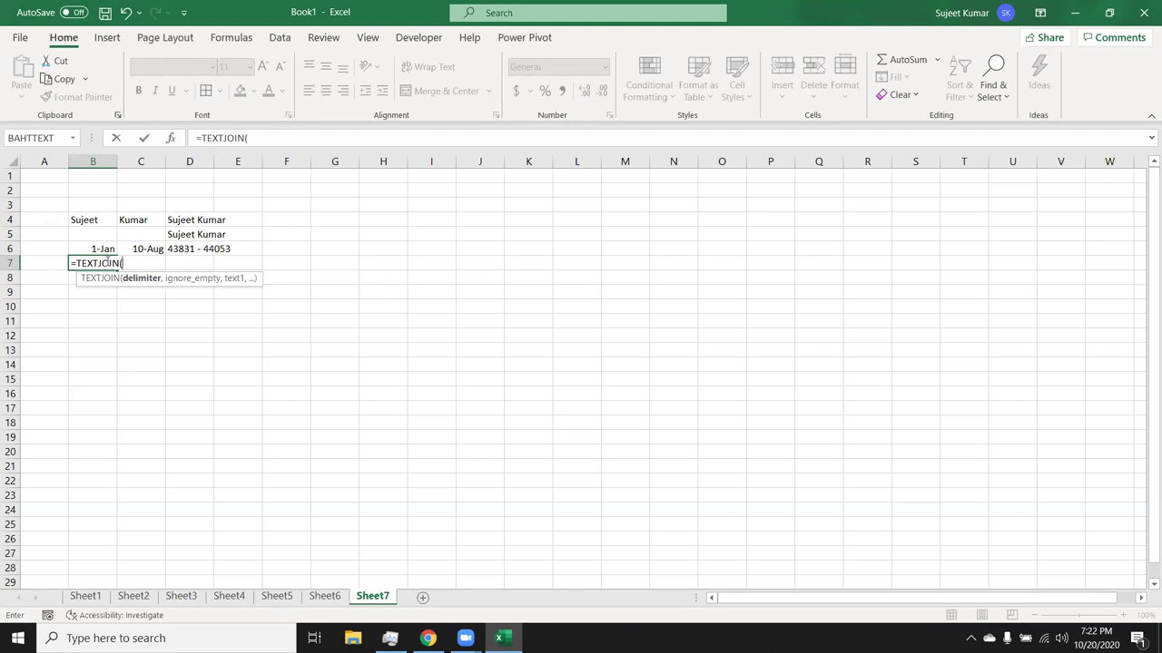
key(Up)
text(,")
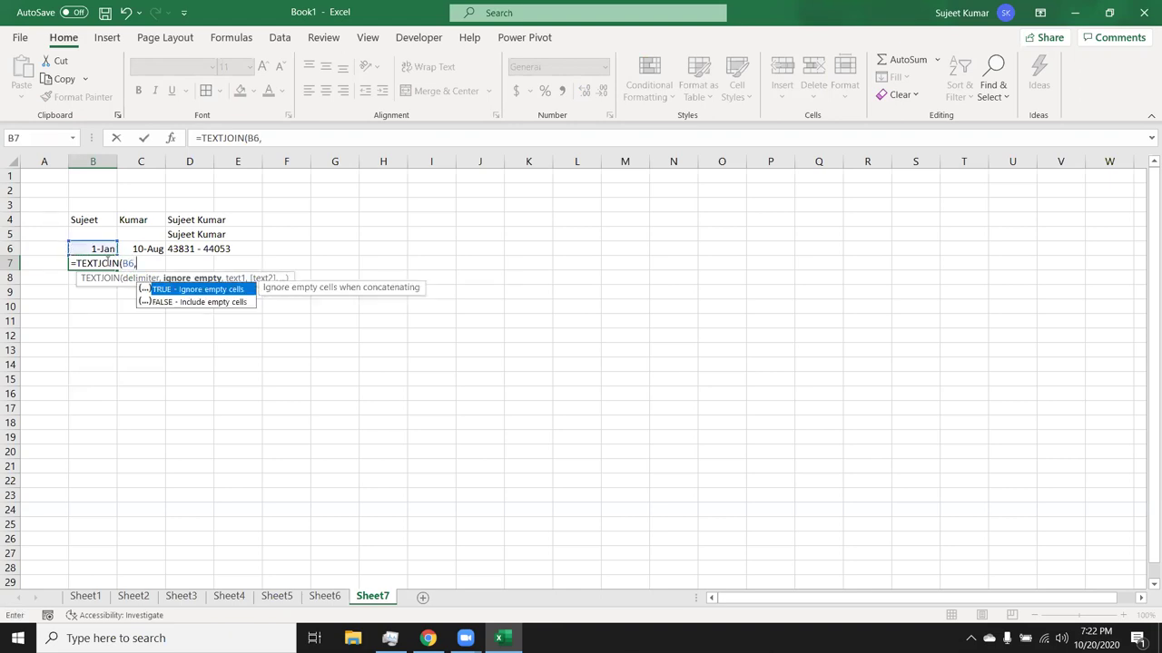
text(DD-MM)
text(-YY)
text("))
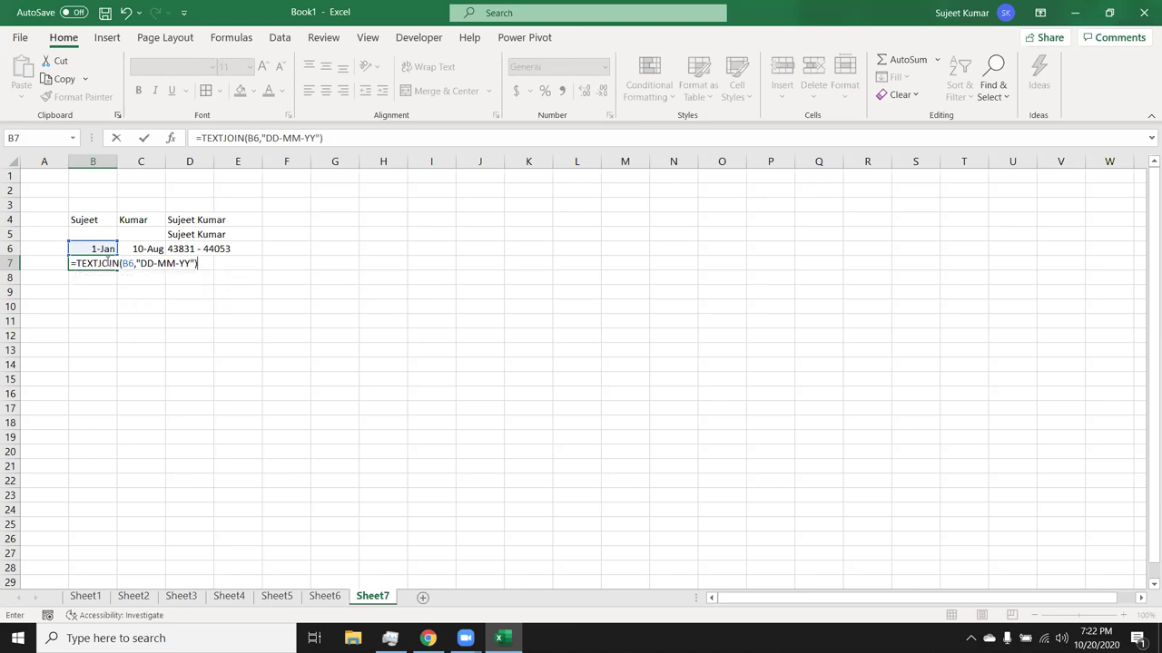
key(Return)
key(Return)
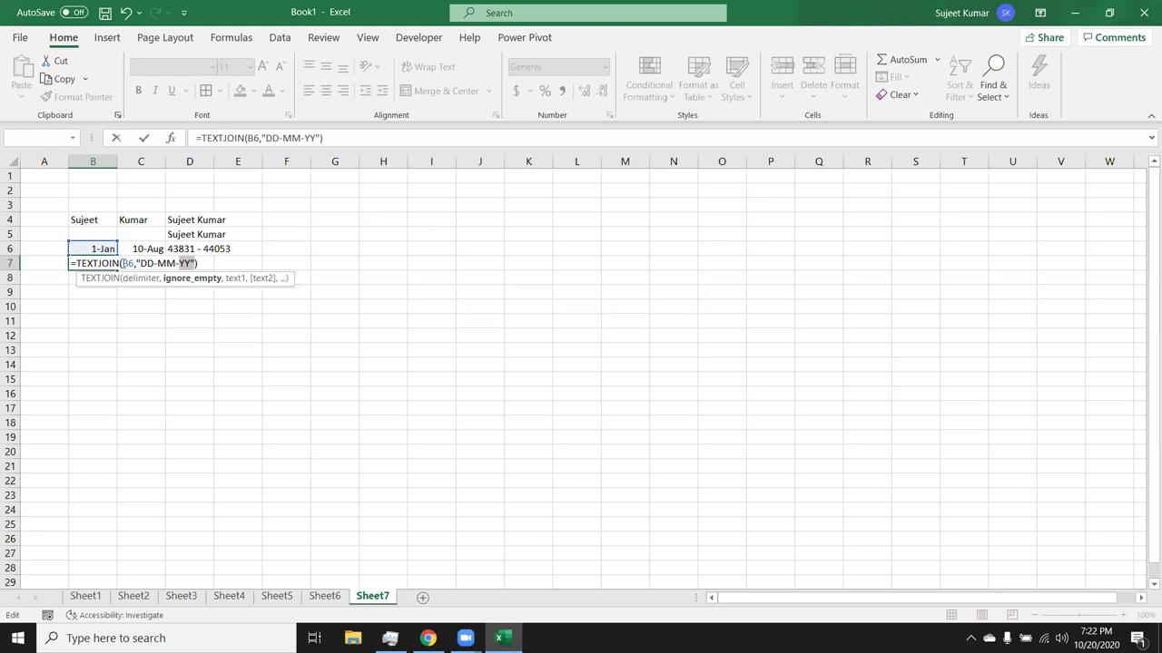
double_click(119, 263)
text(tEXT)
key(Return)
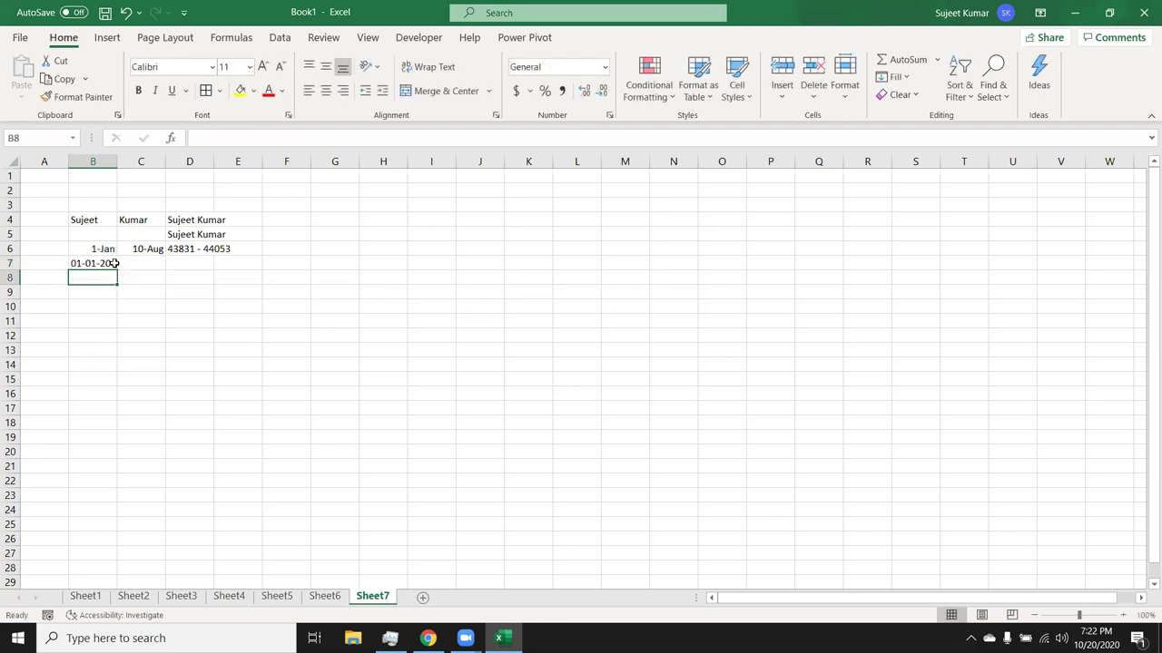
Step: Change B7's format code to "DD-MMM-YY" so it shows 01-Jan-20
click(114, 263)
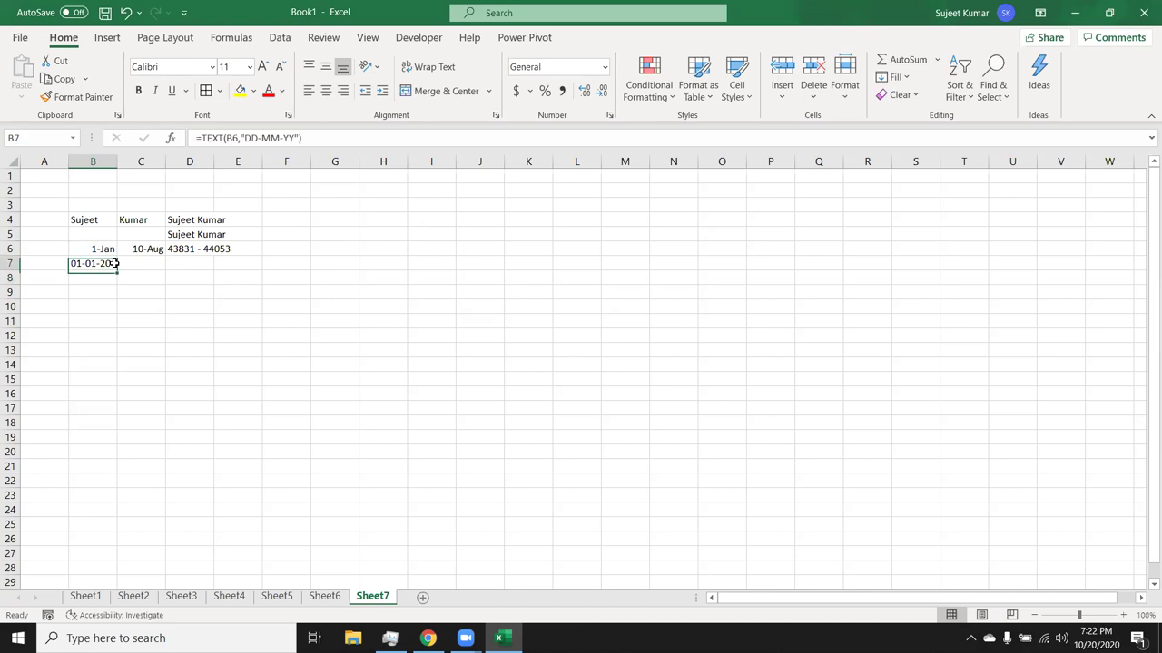
click(279, 138)
text(m)
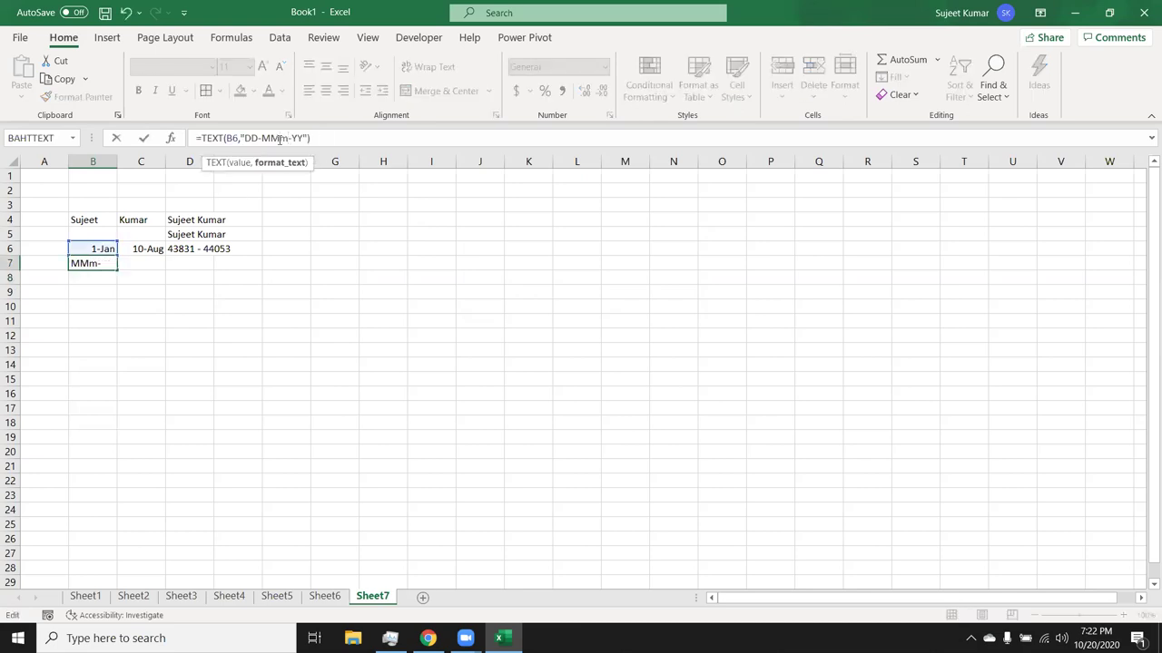
key(Return)
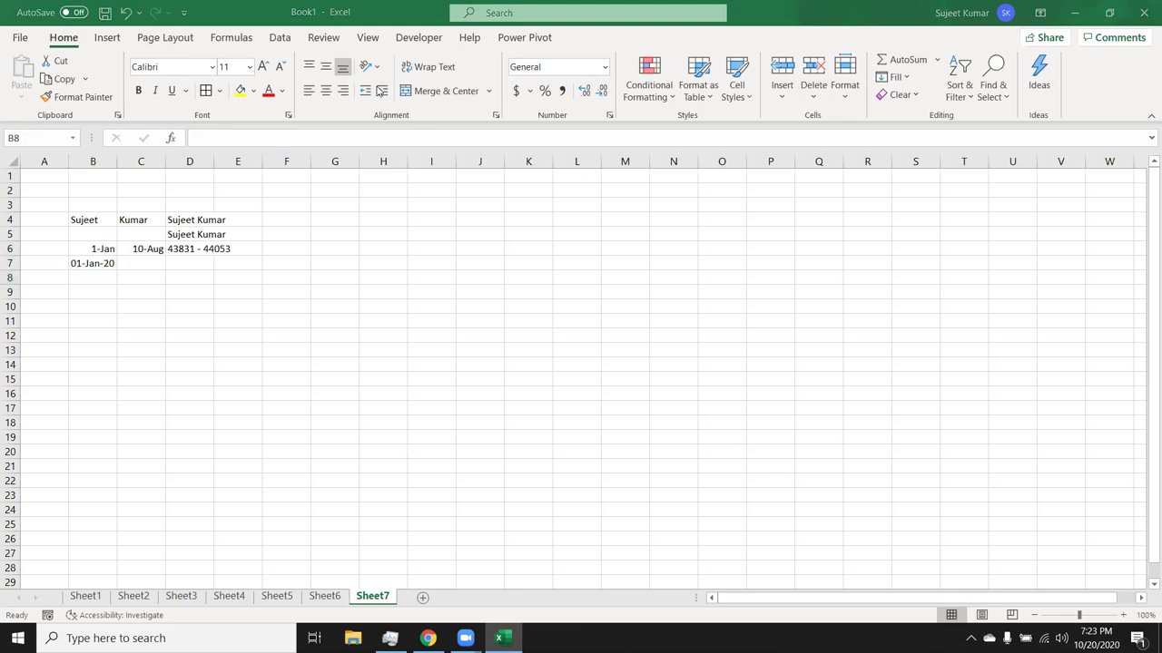
Step: Enter =TEXT(C6,"DD-MMM-YY") in C7 so it shows 10-Aug-20
click(101, 263)
click(145, 264)
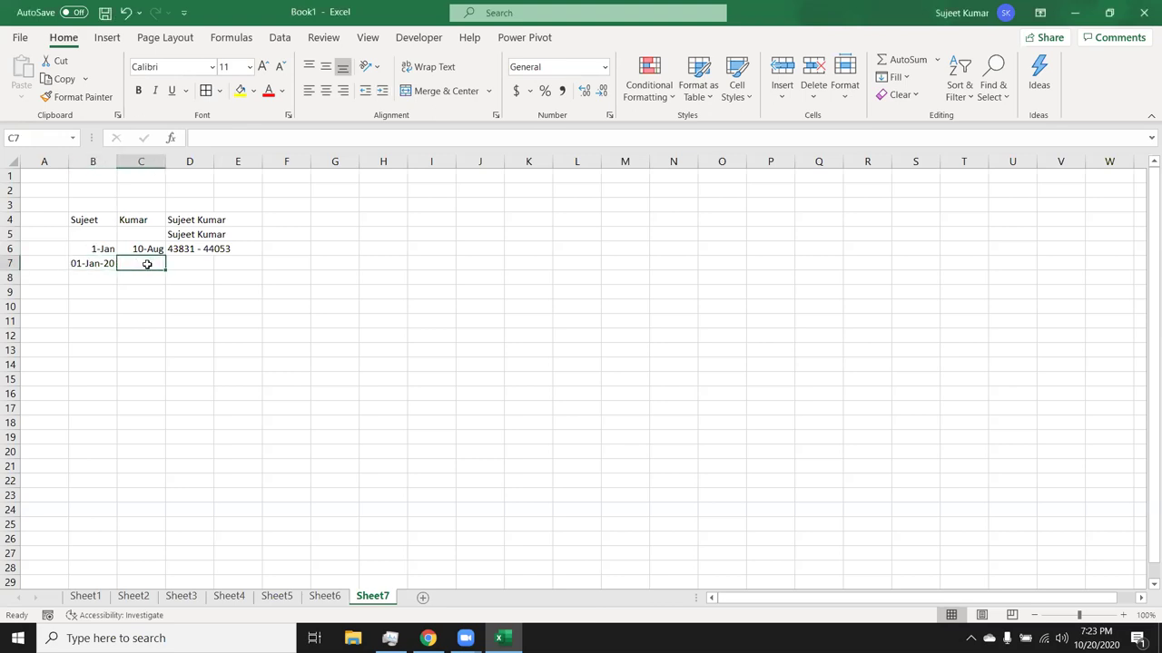
text(=te)
key(Tab)
click(140, 249)
text(,")
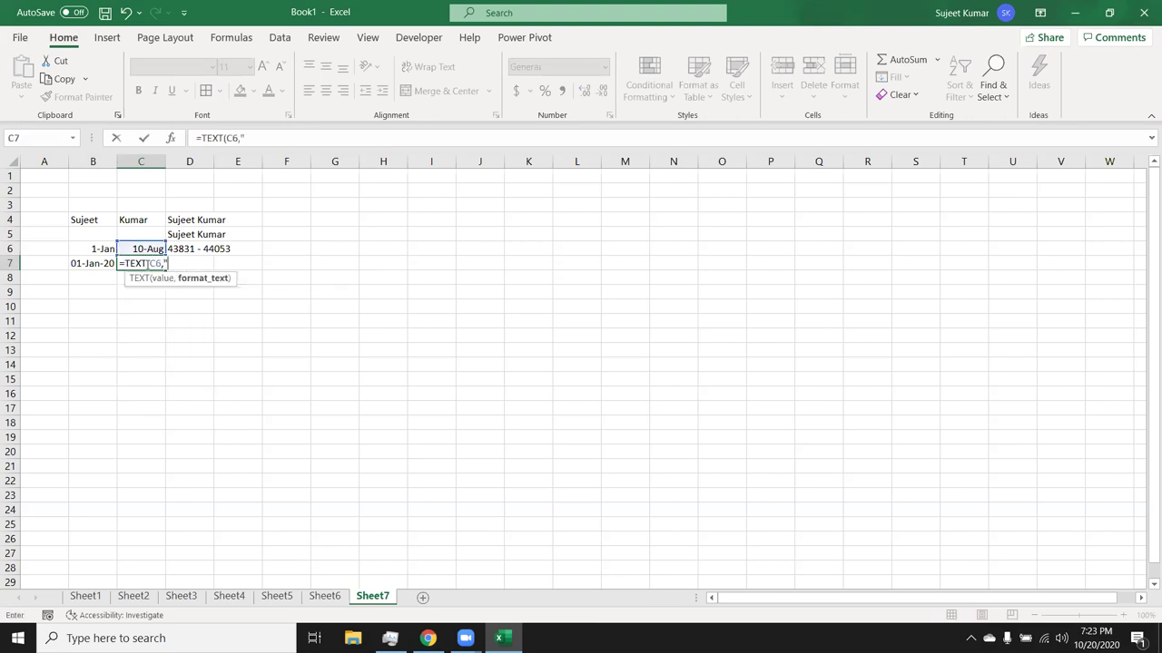
text(DD-MMM-YY")
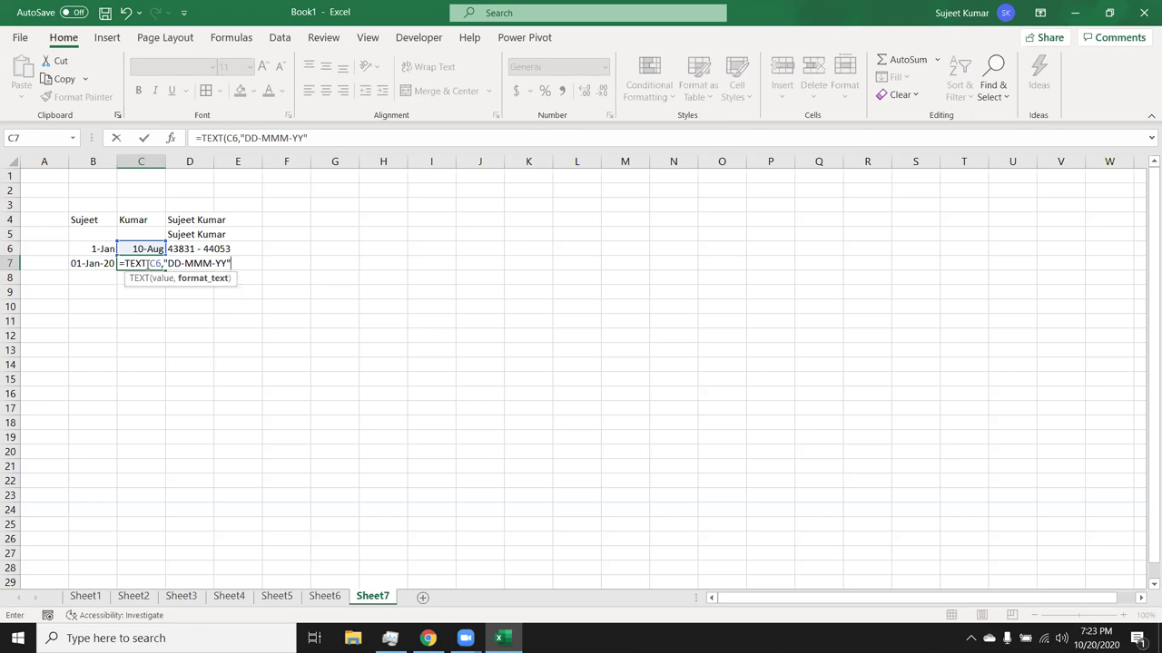
text())
key(Return)
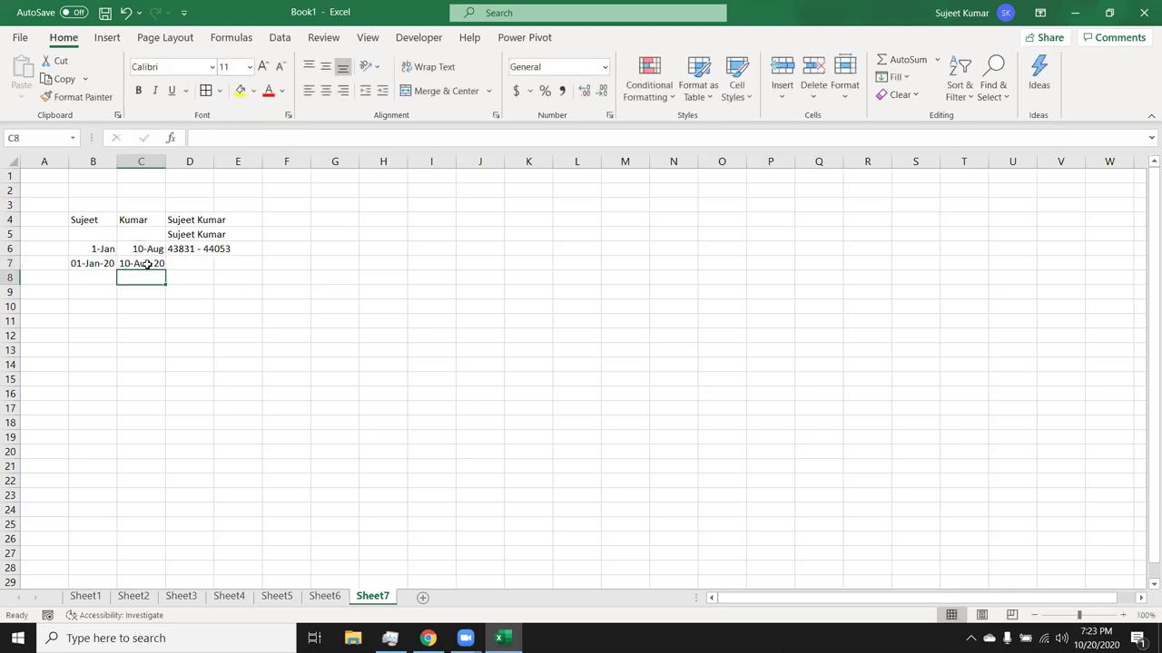
Step: Fill the joining formula down into D7 to read 01-Jan-20 - 10-Aug-20
click(147, 264)
key(Right)
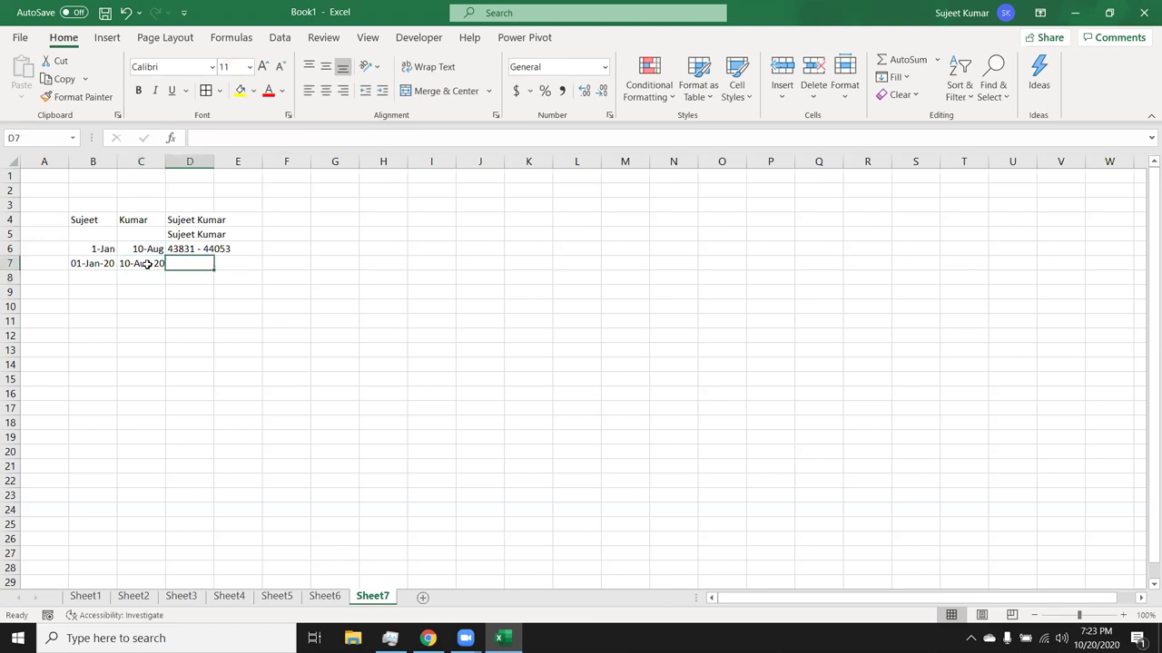
key(ctrl+d)
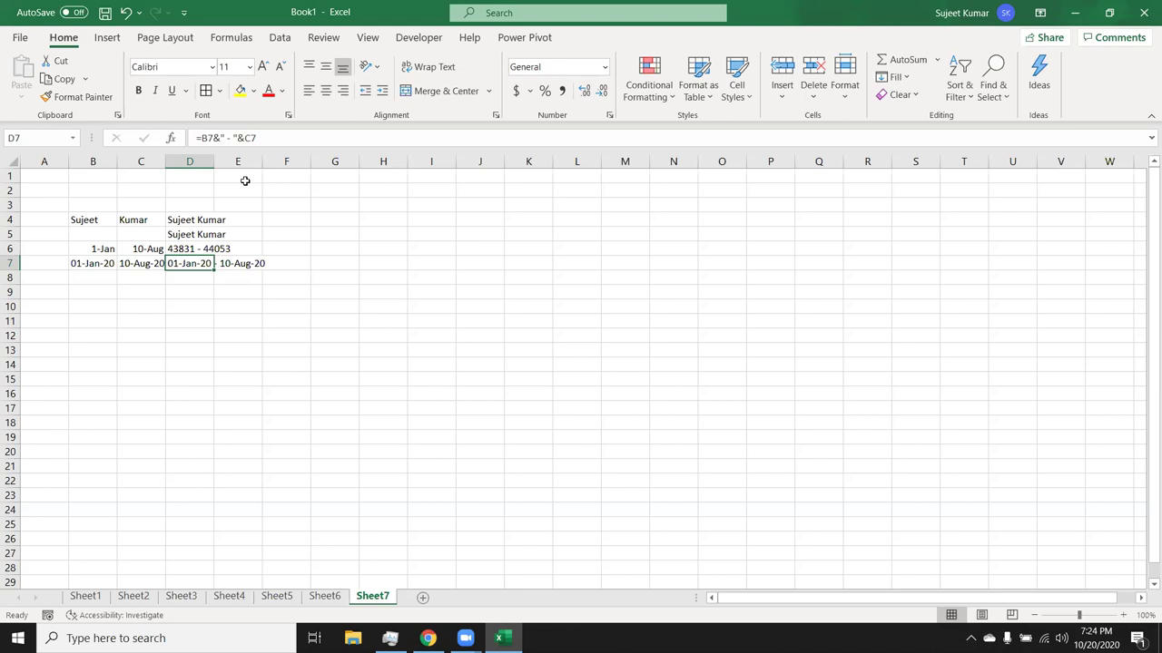
Step: Copy the two dates from B6:C6 into B10:C10
key(Up)
key(Left)
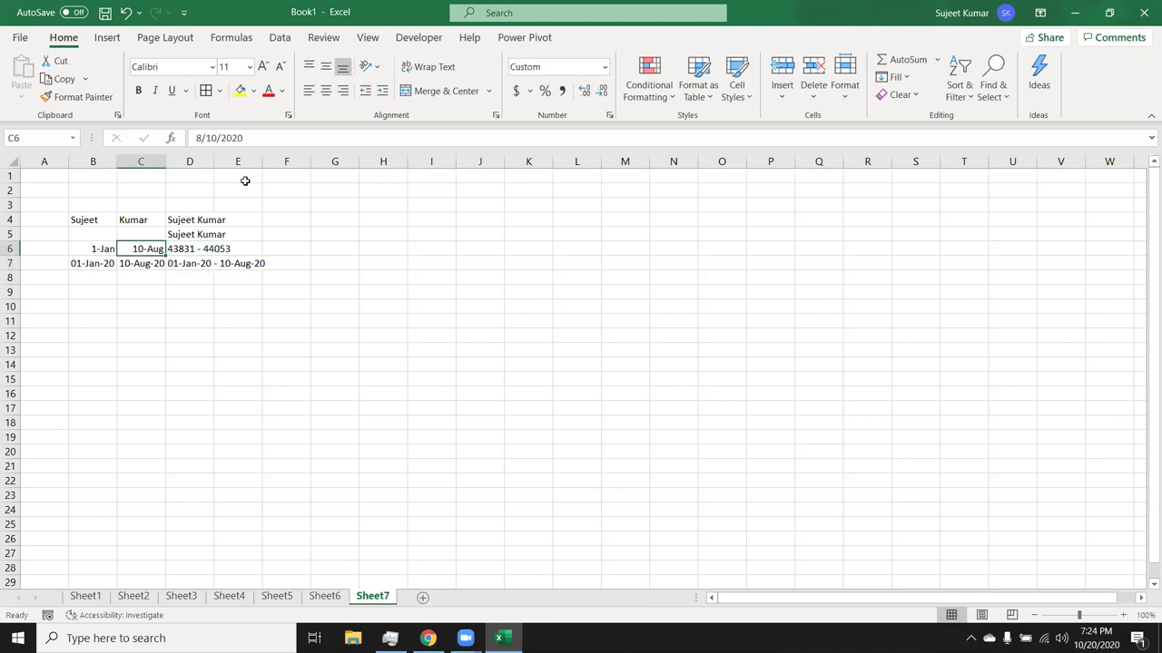
key(Left)
key(shift+Right)
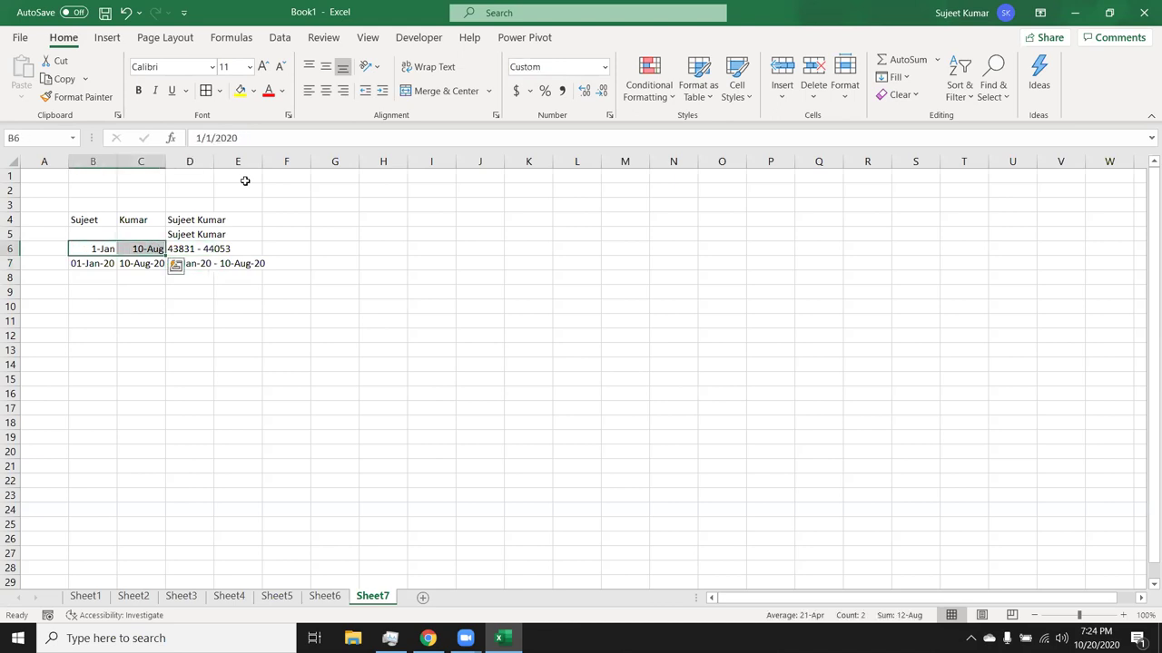
key(ctrl+c)
key(Down)
key(Down)
key(Down)
key(Down)
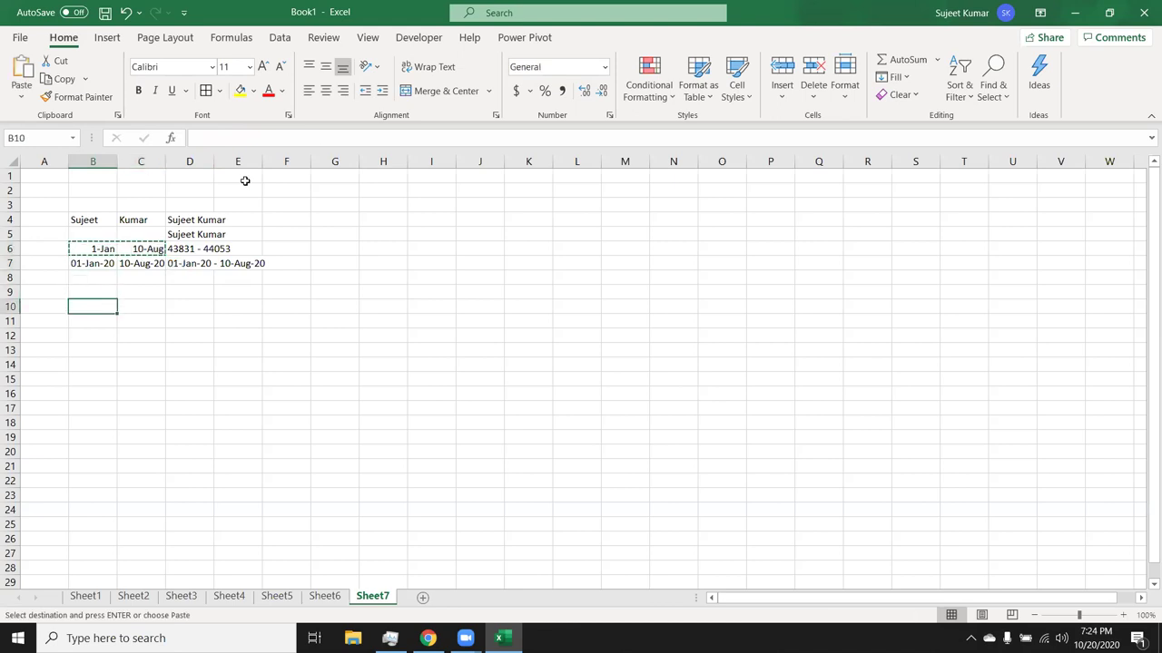
key(Return)
Step: Enter a TEXT formula in D10 formatting a date as "DD-MMM-YY"
key(Up)
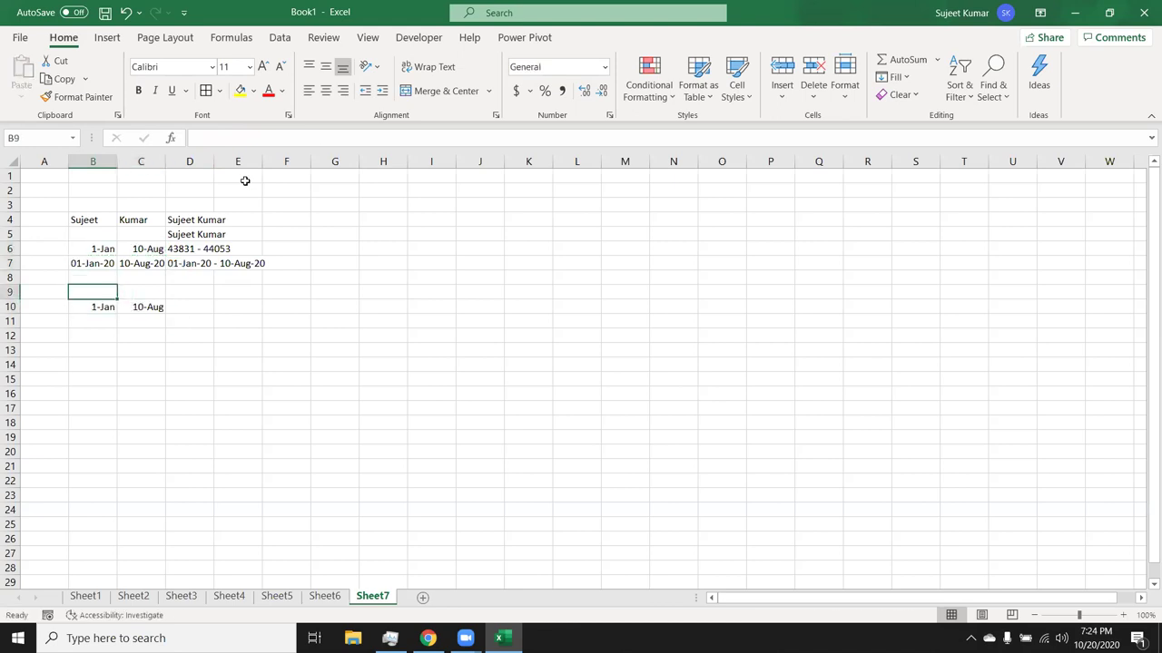
key(Right)
key(Right)
key(Down)
text(=)
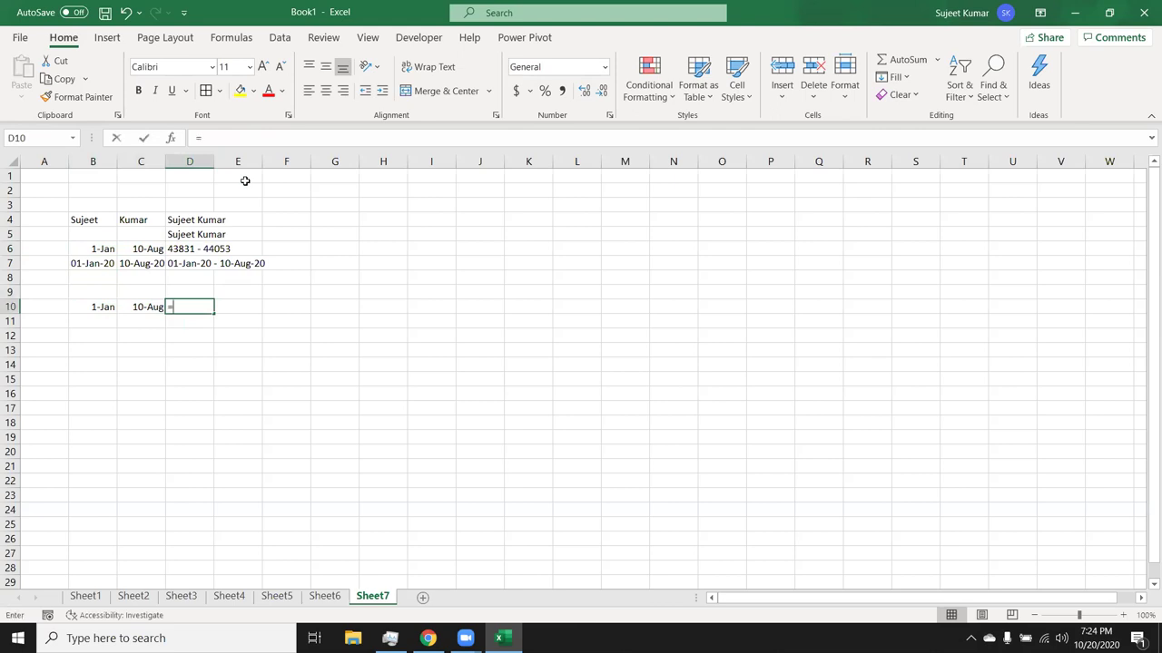
text(te)
key(Tab)
key(Left)
text(,")
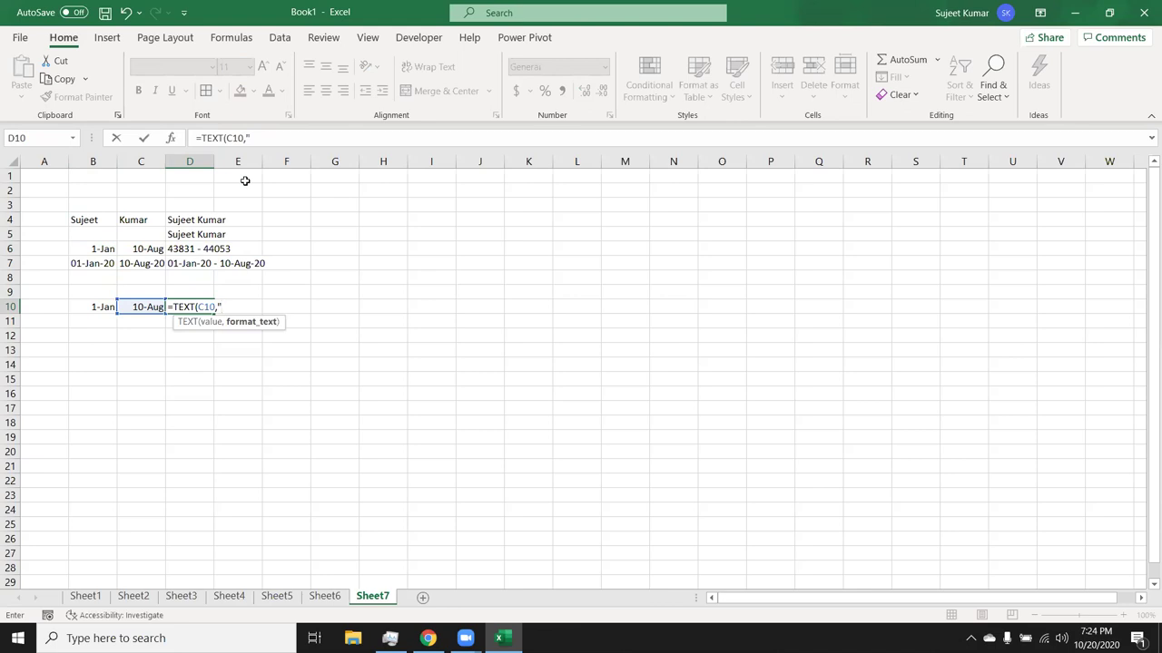
text(D)
key(BackSpace)
text(DDD-)
text(MM)
text(M-)
text(YY)
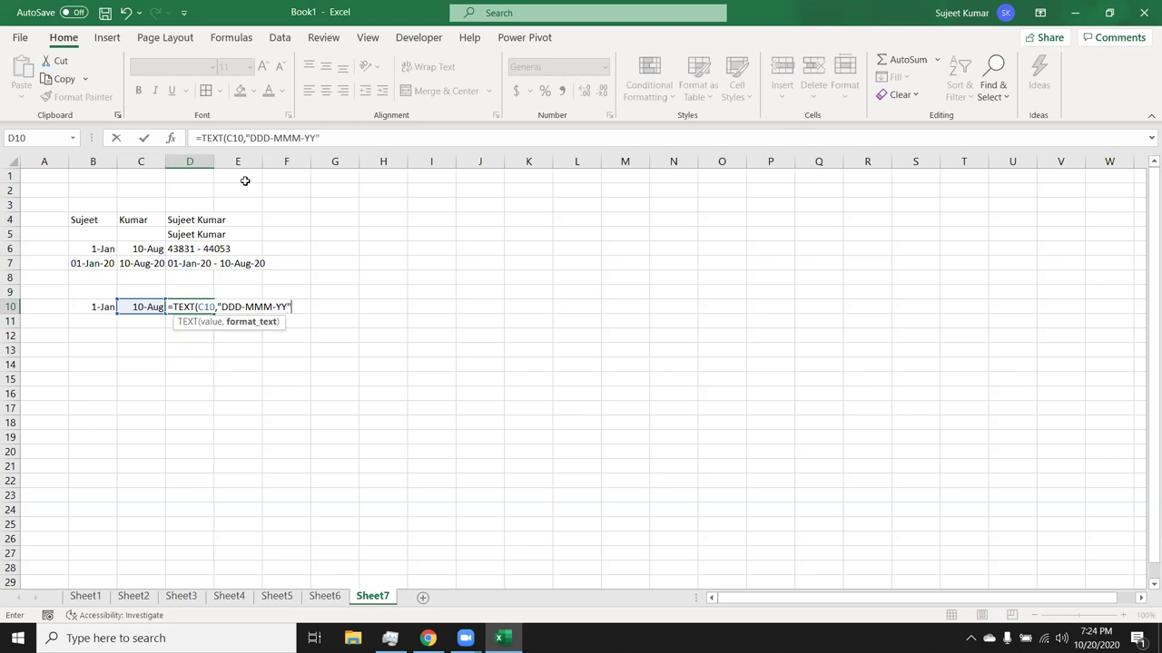
click(238, 307)
key(BackSpace)
key(Return)
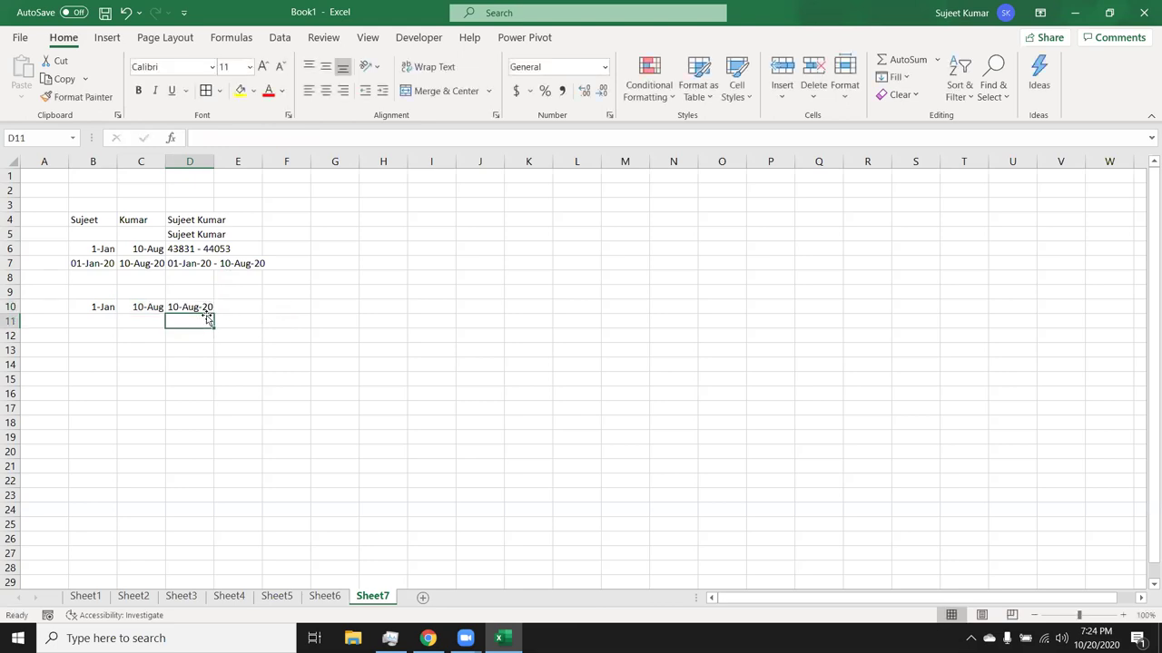
Step: Extend D10 to TEXT(B10)&" To "&TEXT(C10), showing 01-Jan-20 To 10-Aug-20
key(Up)
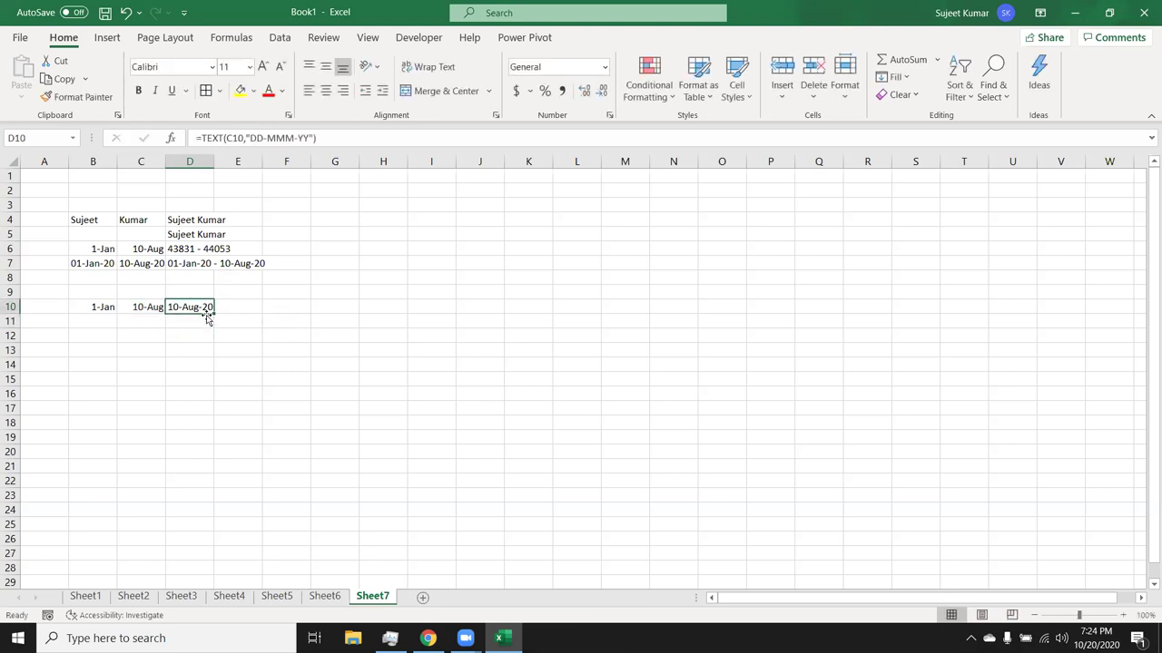
click(342, 139)
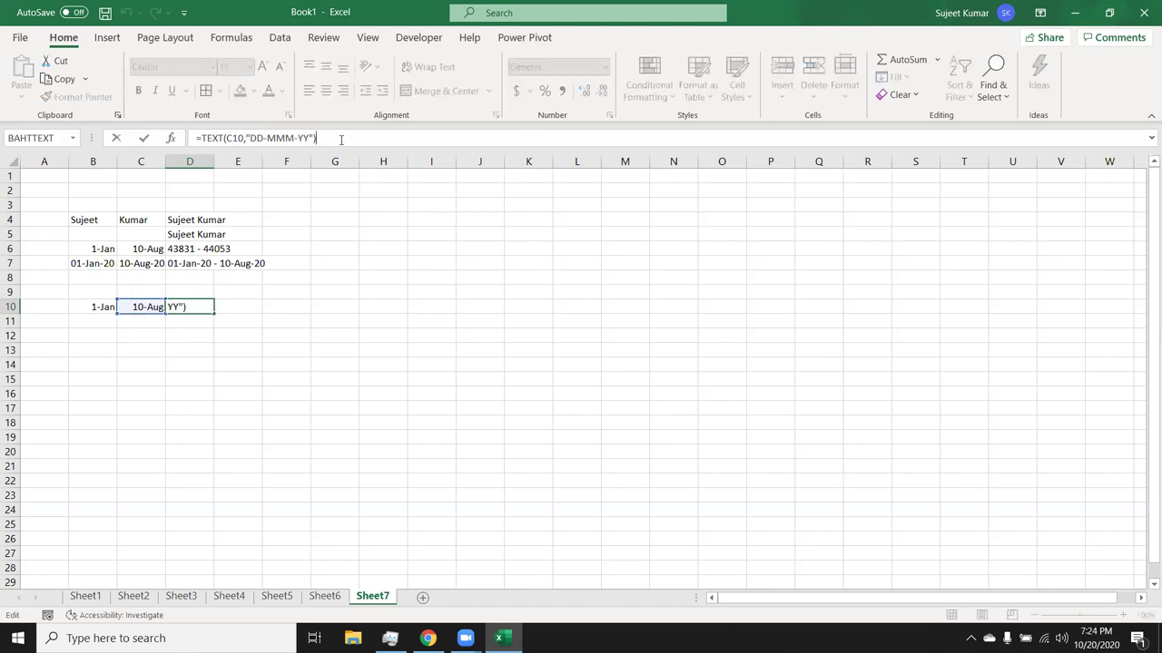
text(&")
text( To )
text("&)
text(tex)
key(Tab)
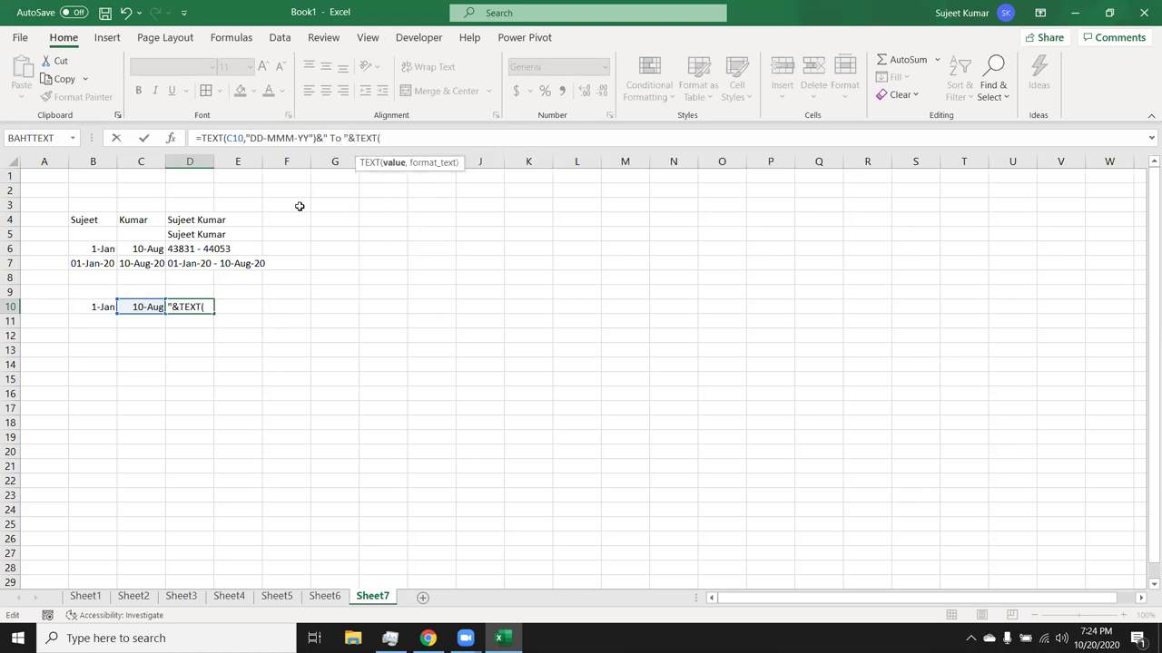
click(81, 312)
click(138, 313)
text(,)
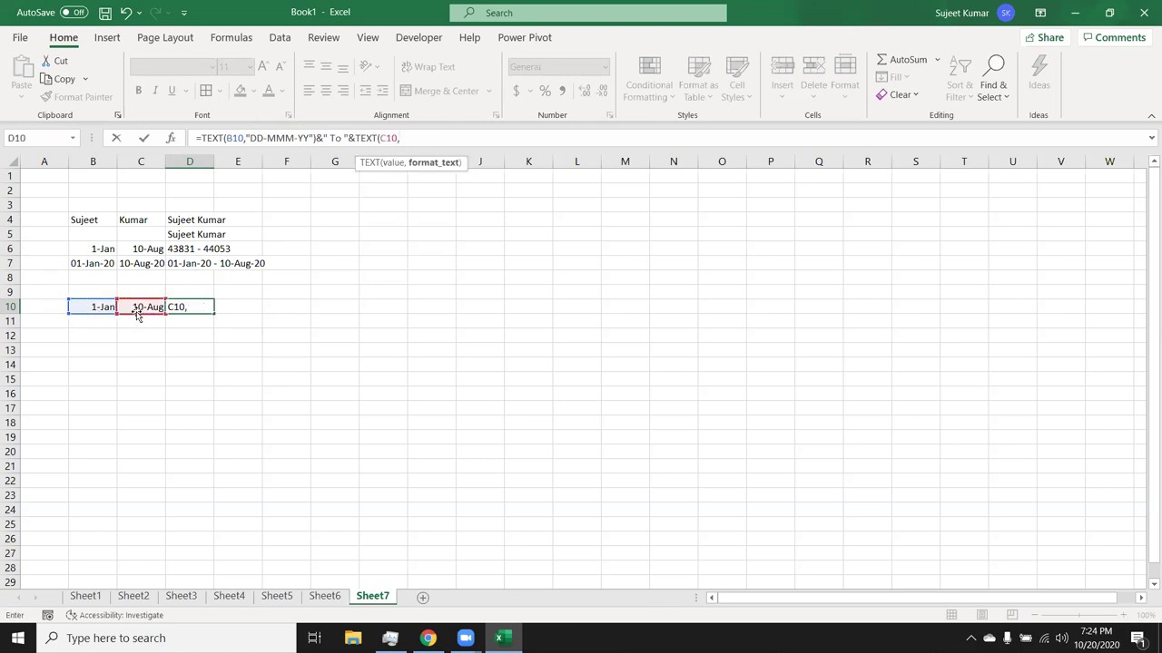
text(DD-MMM-)
text(YY"))
key(Return)
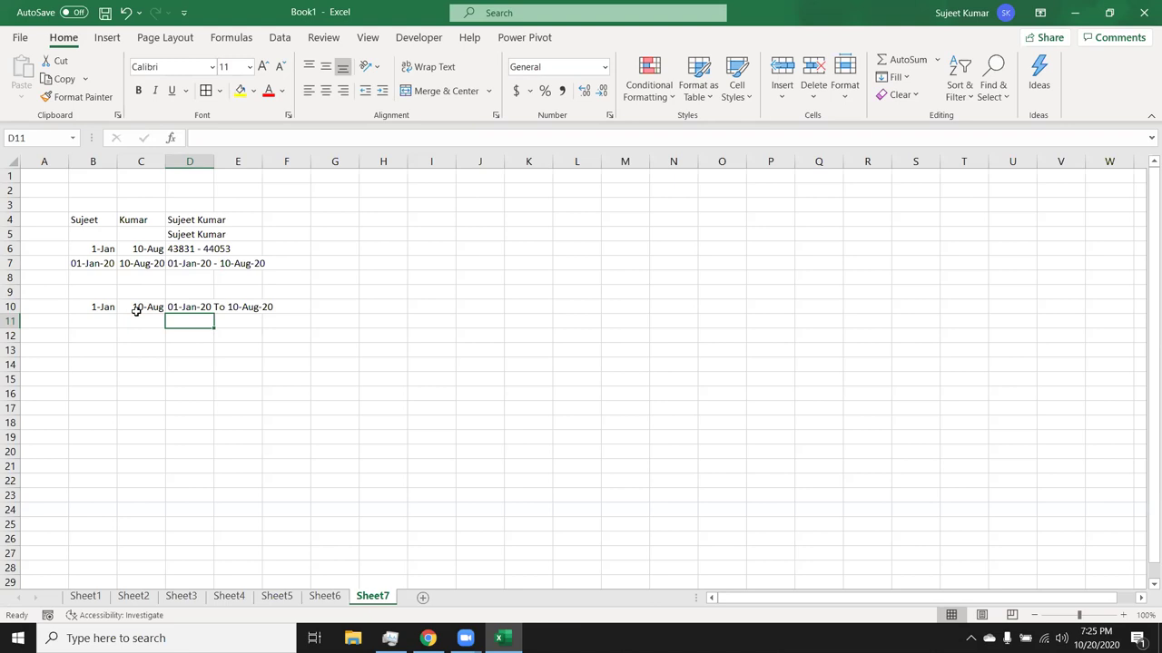
key(Up)
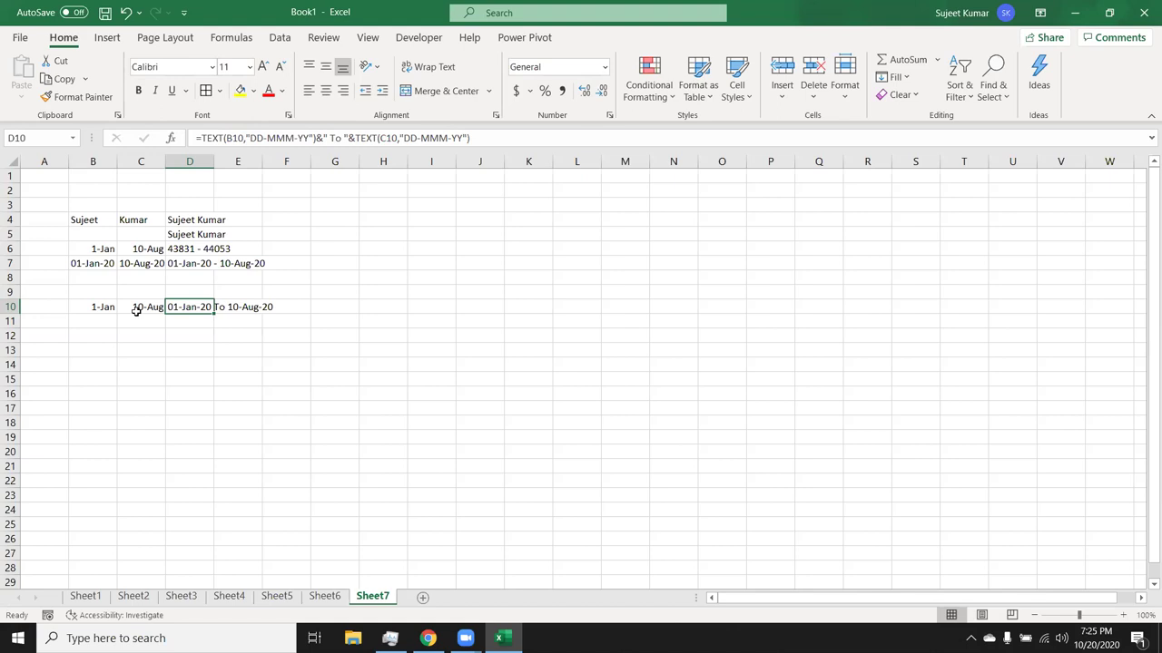
Step: Type a first name in H2 and fill a list of ten names down to H11
click(404, 193)
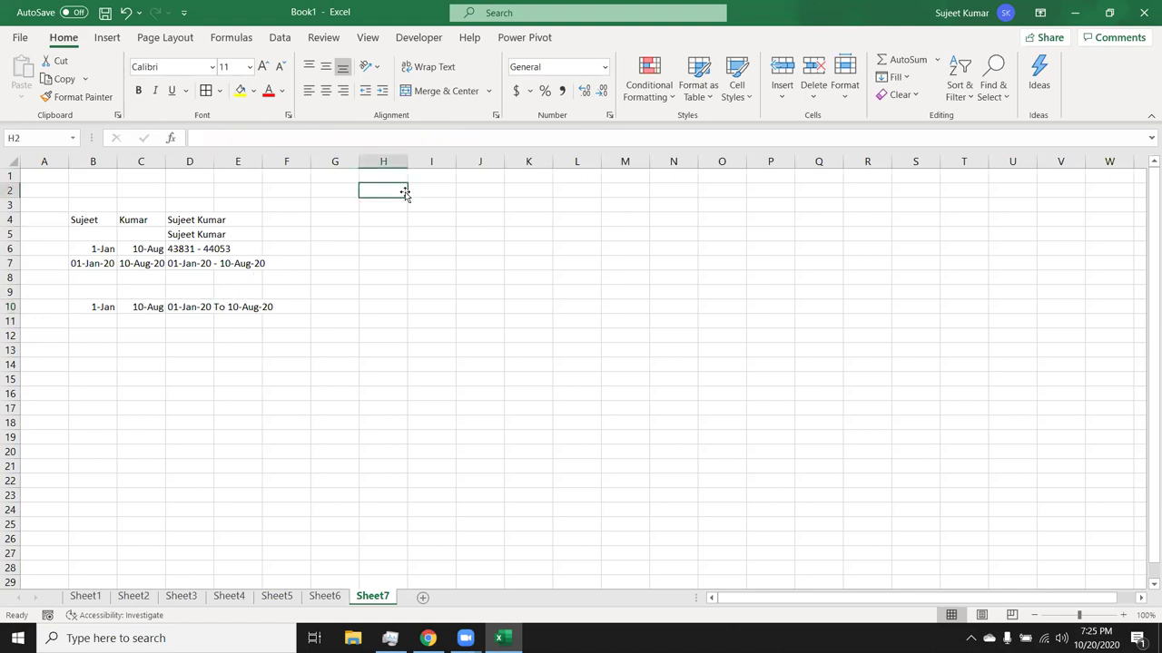
text(Puja)
key(Return)
click(399, 189)
drag(408, 197, 402, 327)
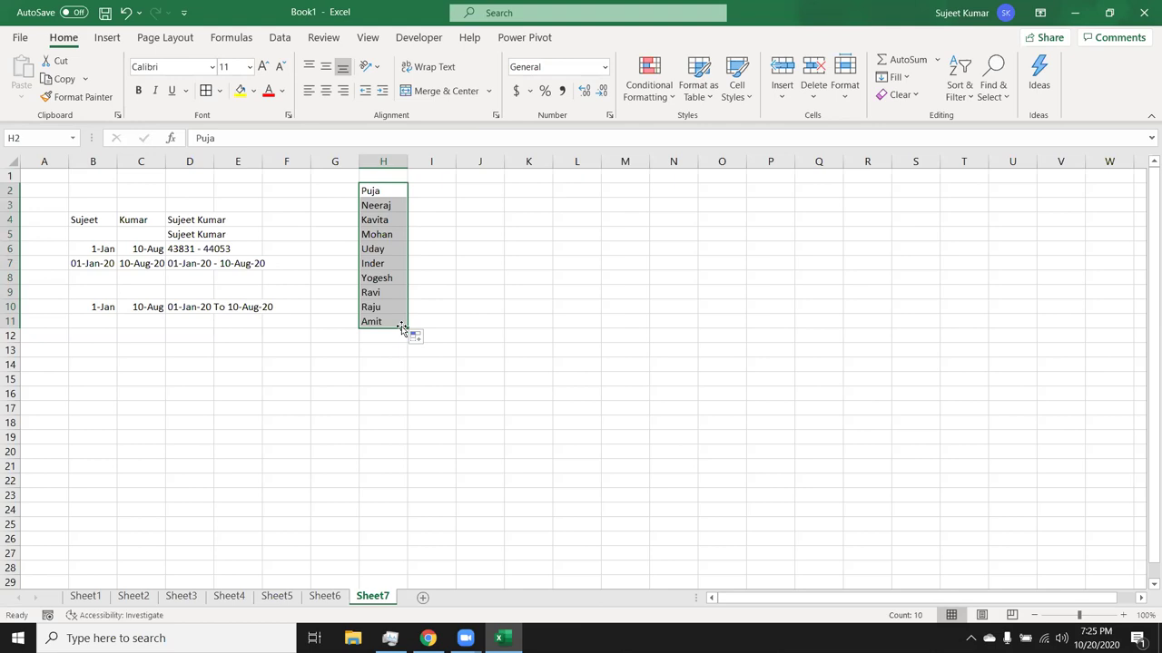
Step: Run all the names together without spaces in J2 with =CONCAT(H2:H31)
key(Right)
key(Right)
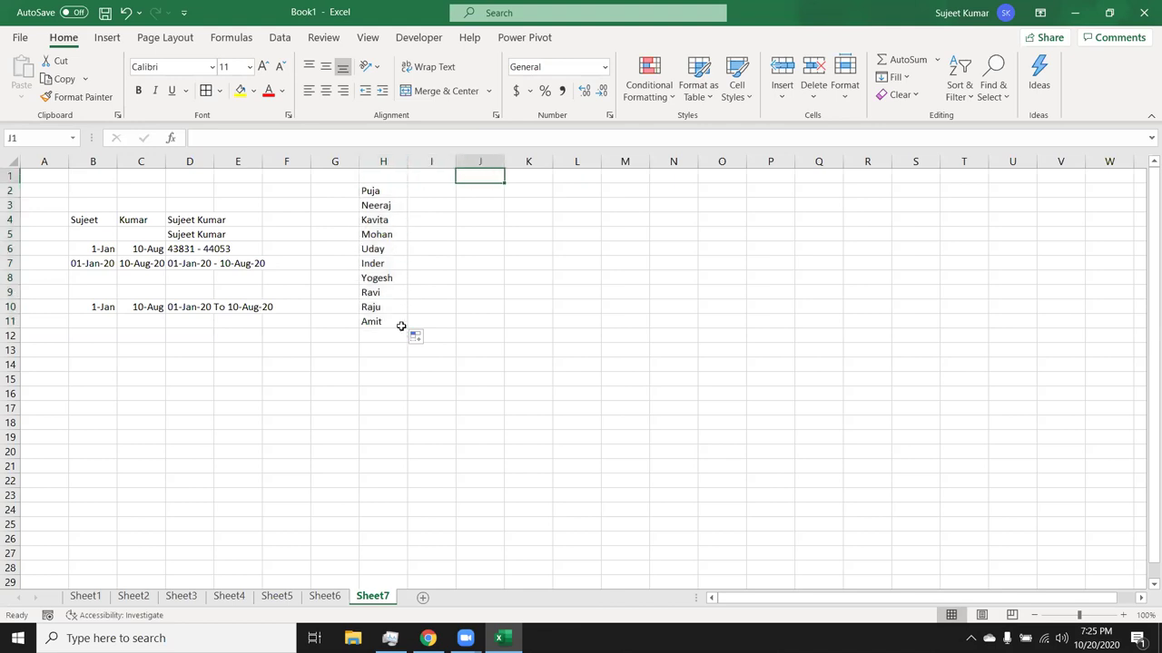
text(=con)
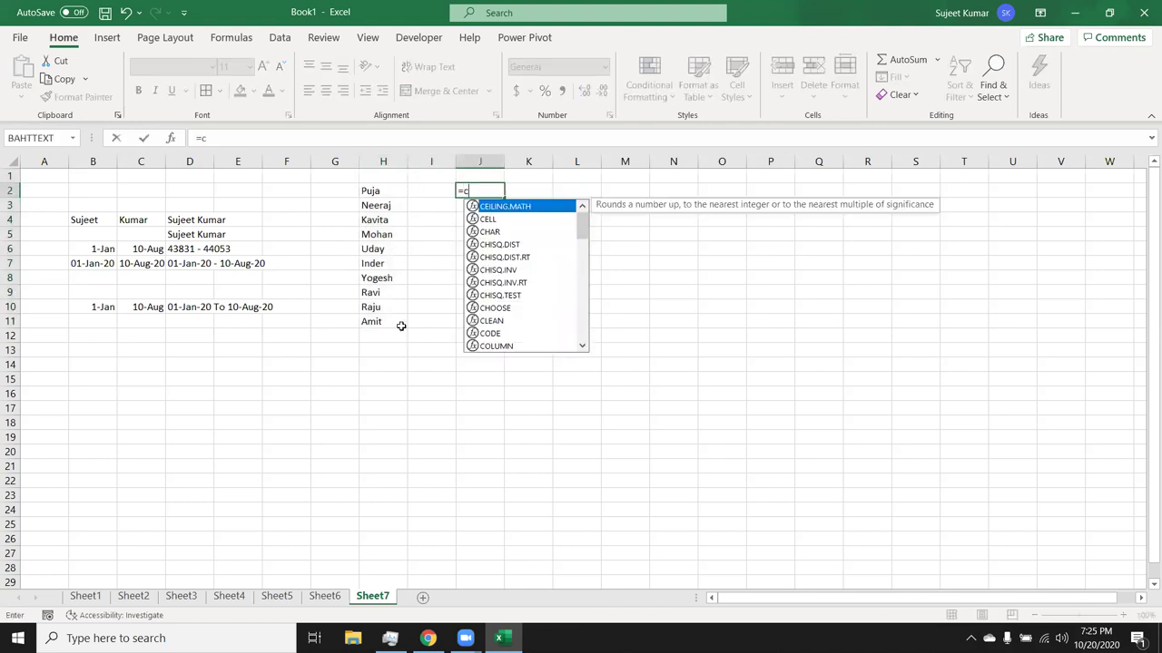
key(Tab)
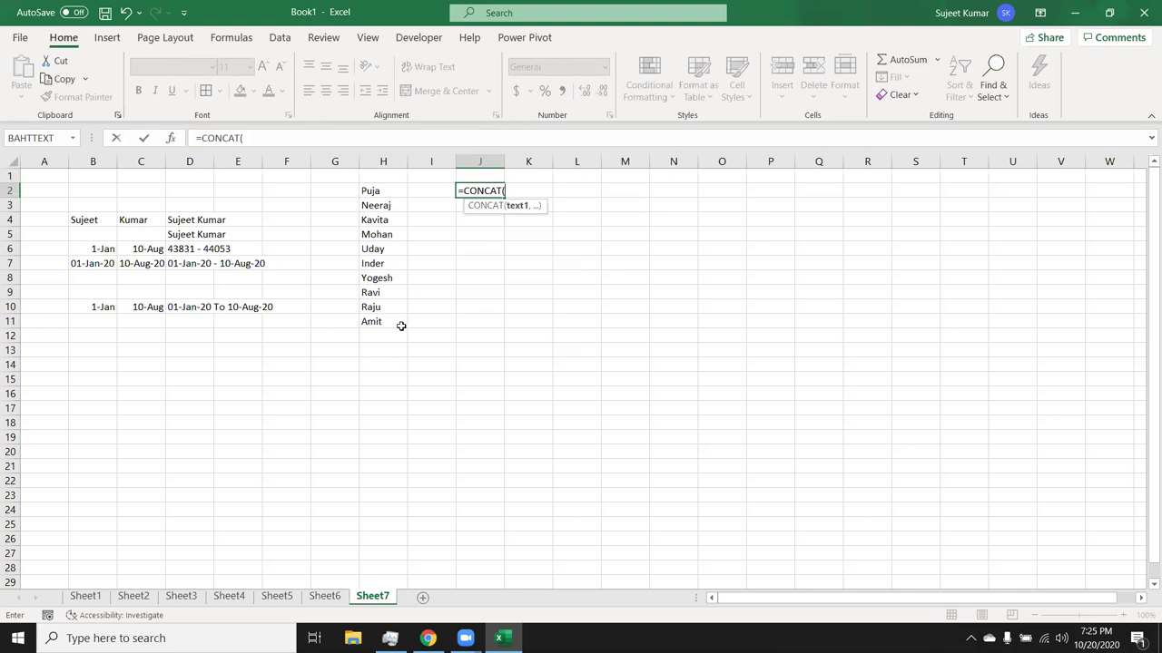
key(Left)
key(Left)
key(Left)
key(Right)
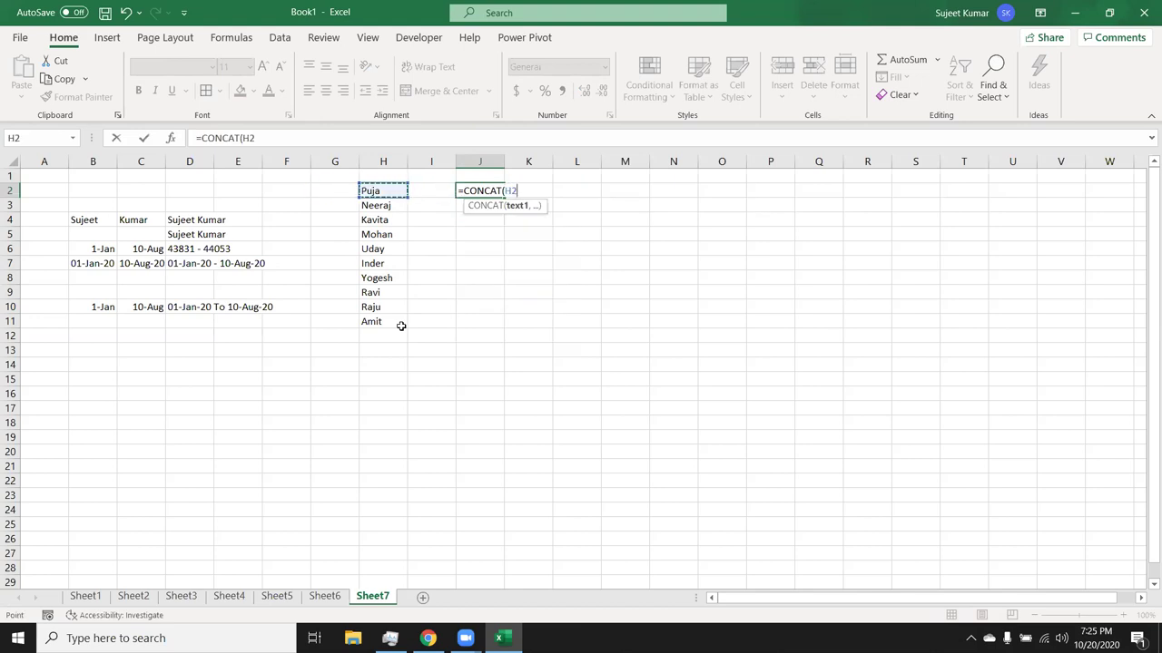
key(Page_Down)
text())
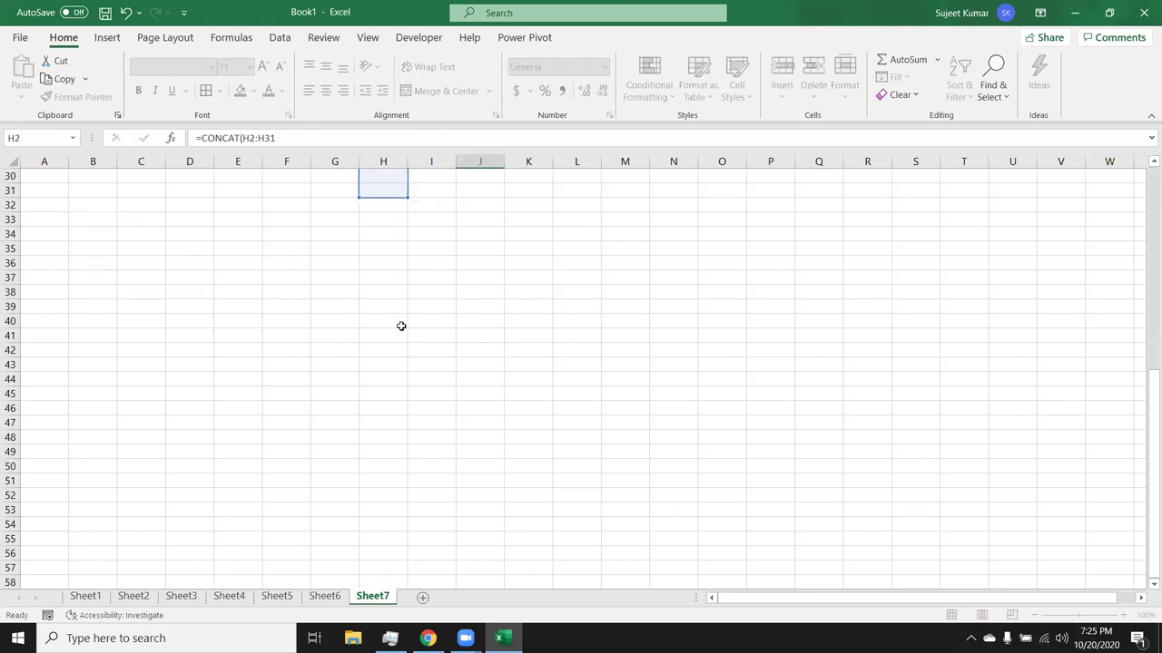
key(Return)
key(Up)
key(Up)
key(Down)
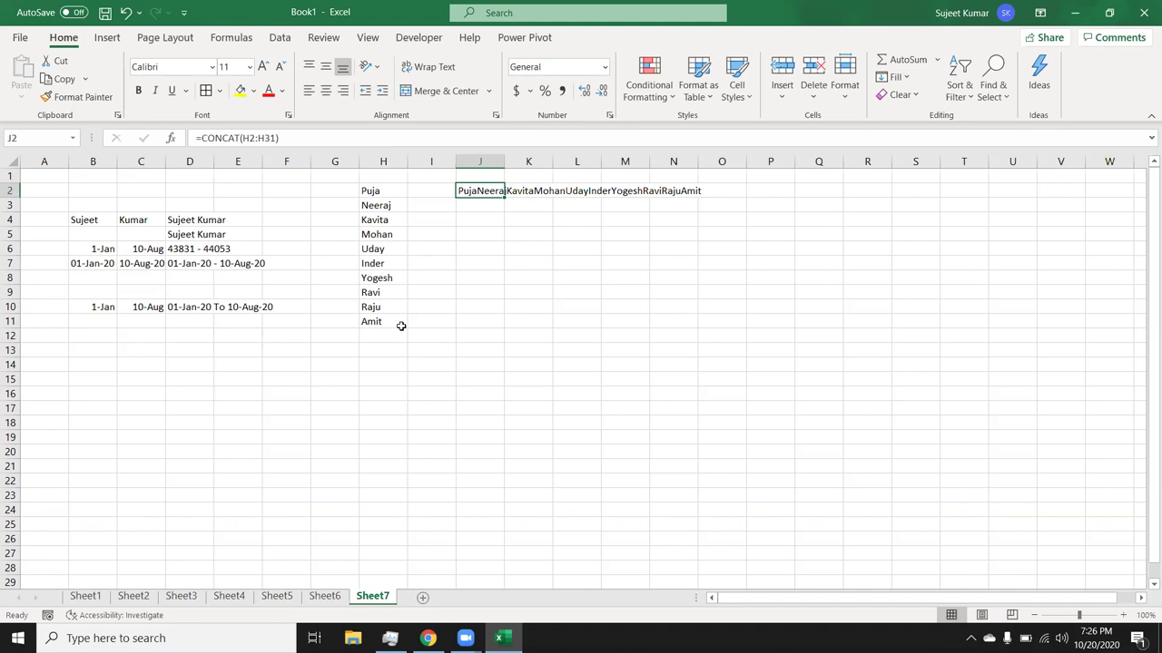
key(Return)
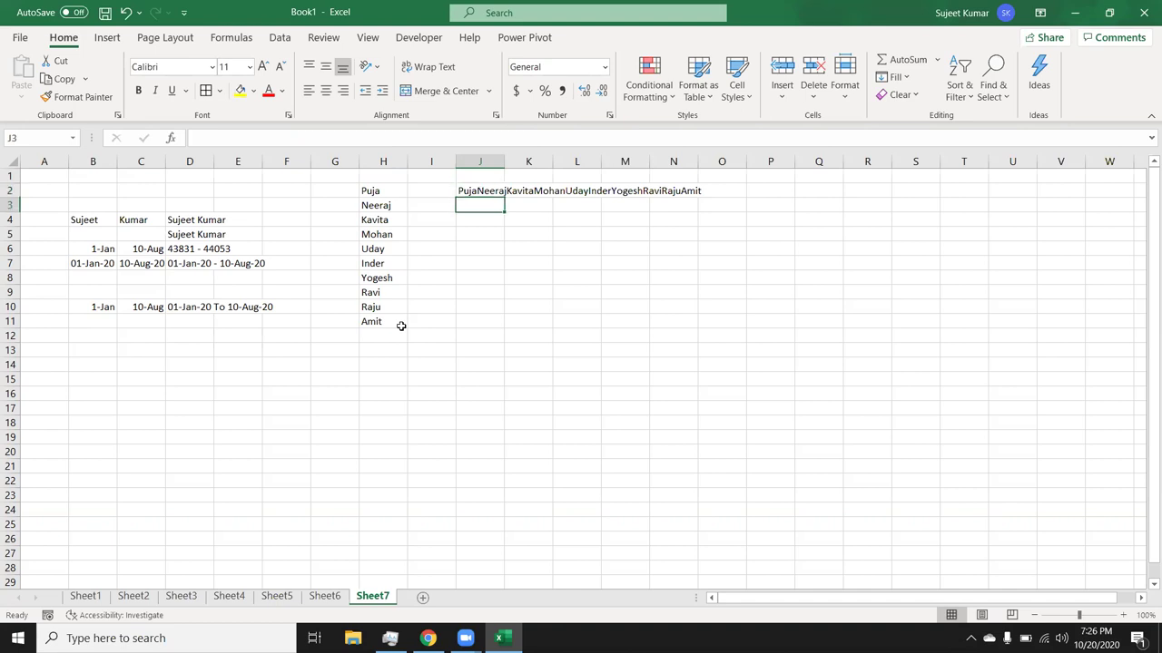
Step: Enter =TEXTJOIN(",",TRUE,H2:H11) in J3 to list the names separated by commas
text(=t)
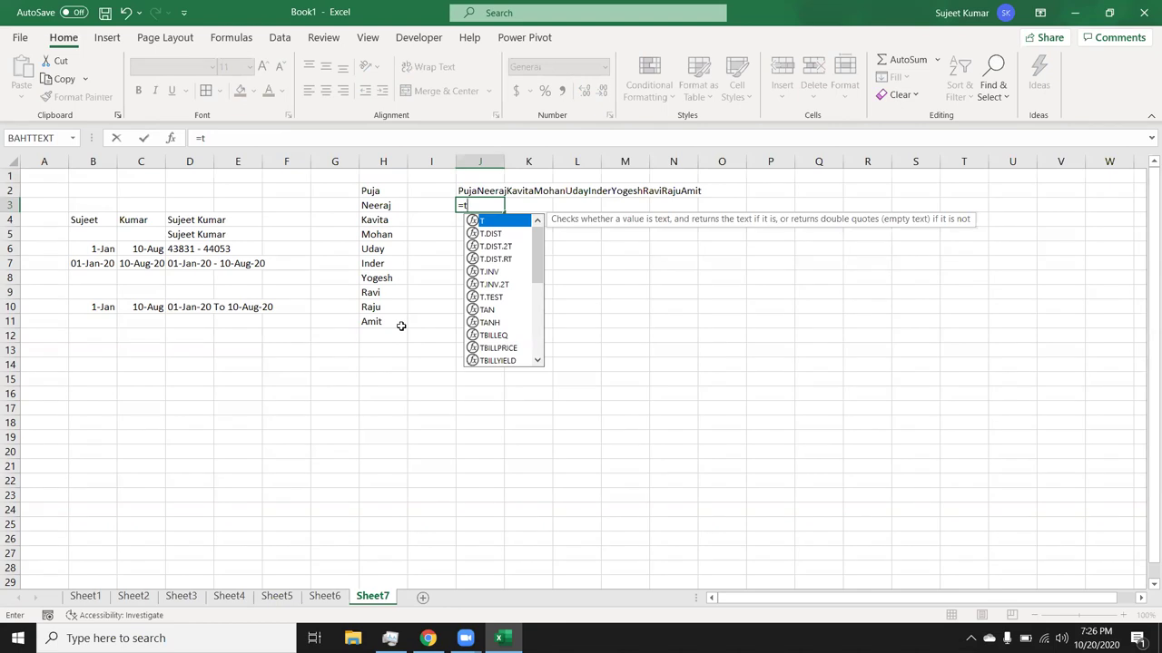
text(ex)
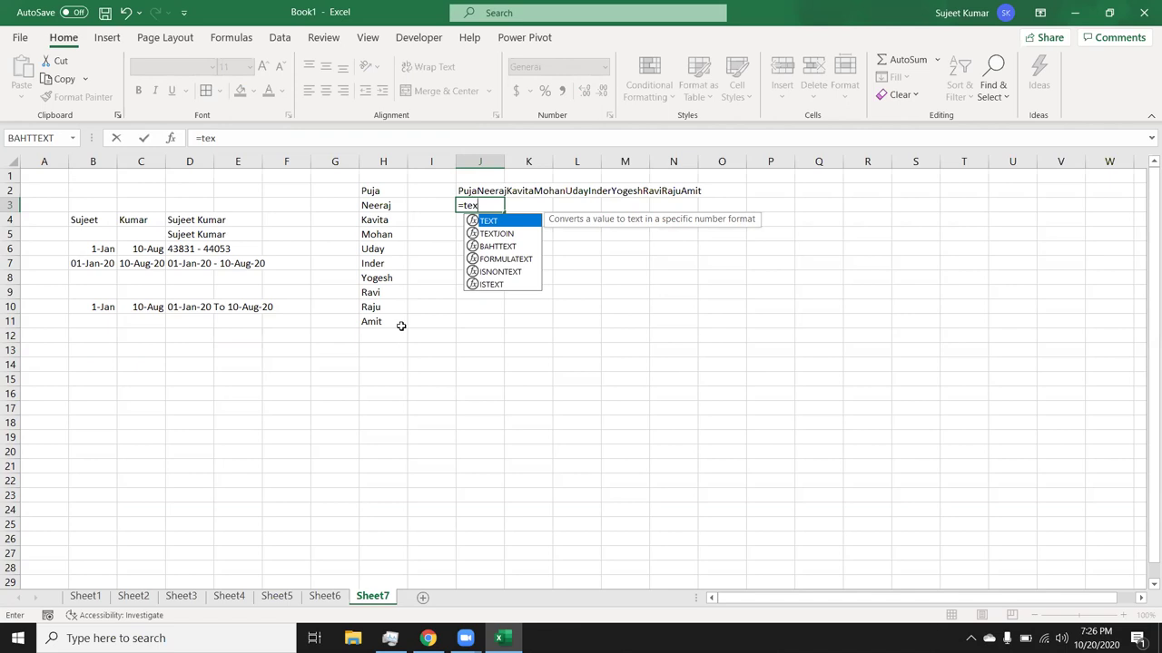
key(Down)
key(Tab)
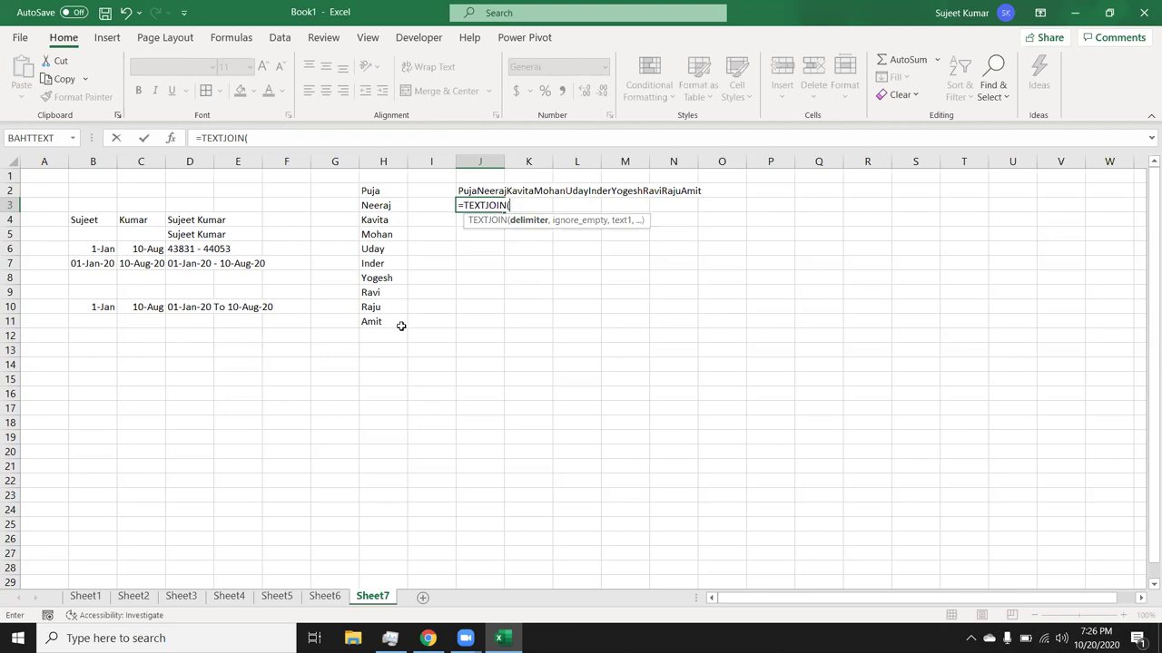
text(",")
text(,)
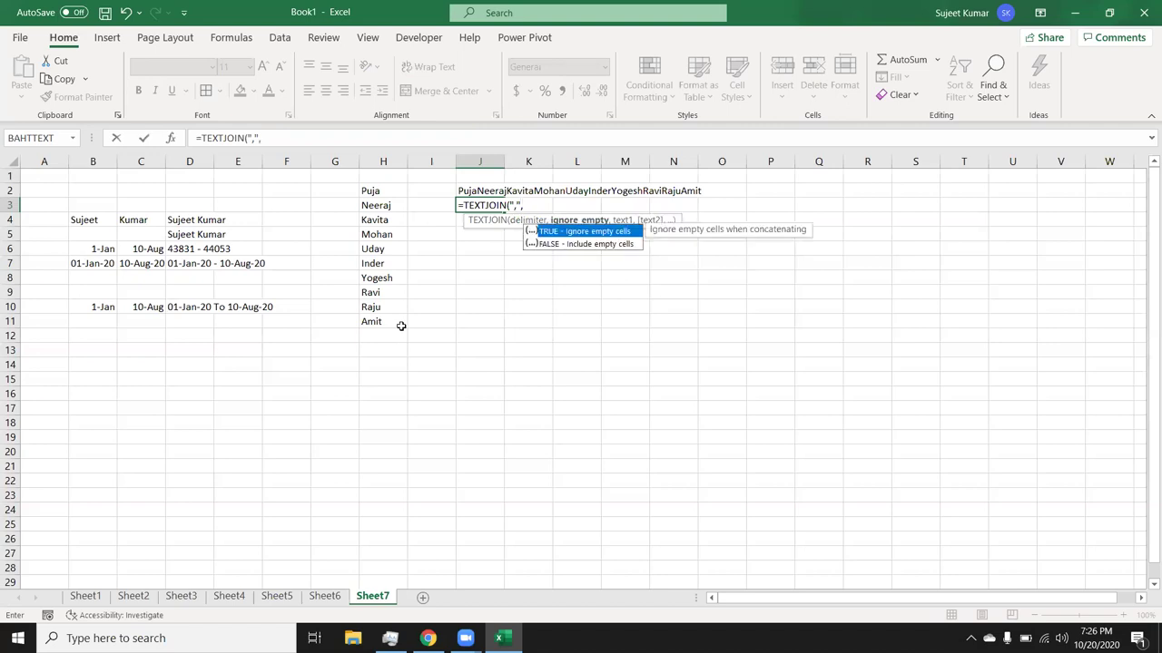
key(Tab)
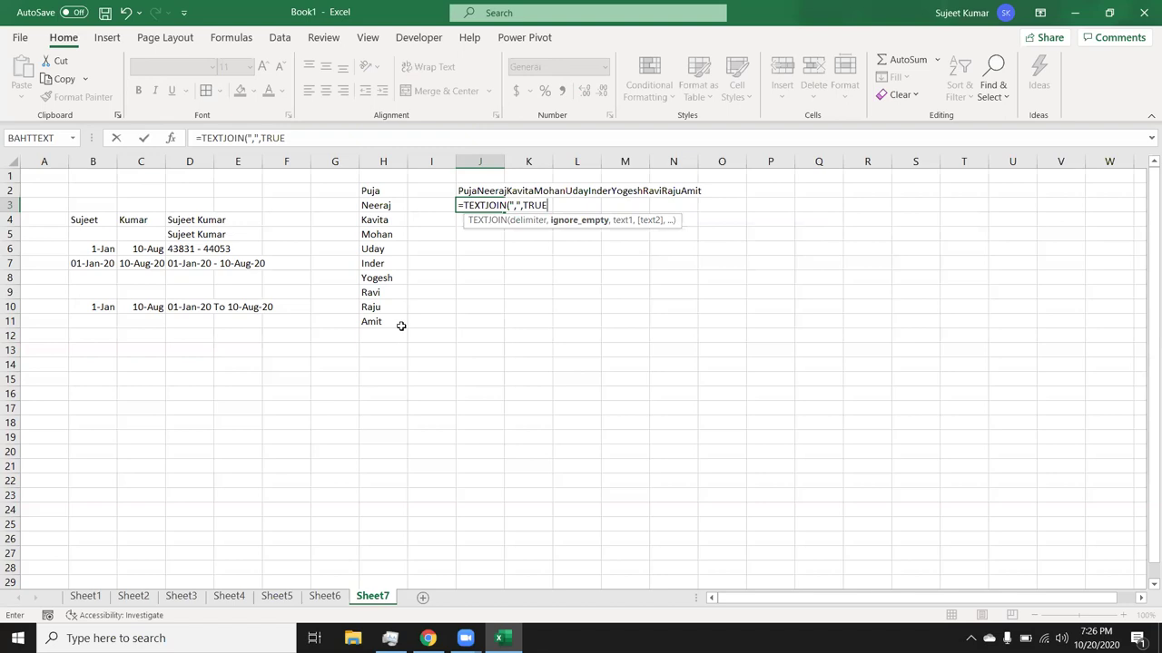
text(,)
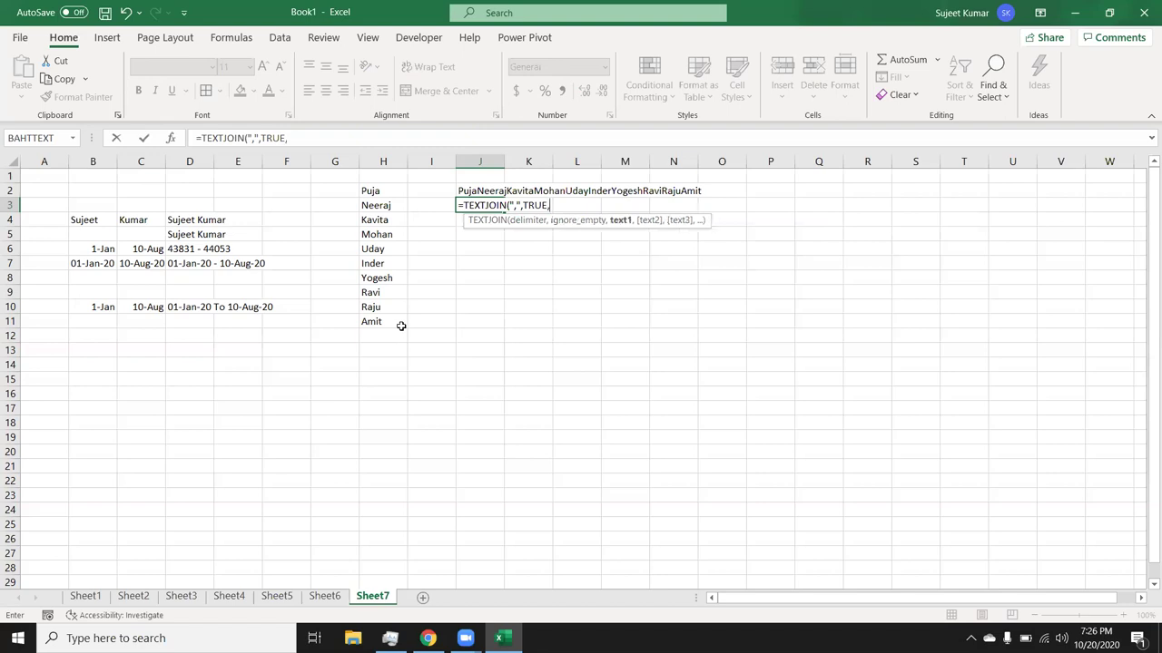
drag(374, 190, 374, 321)
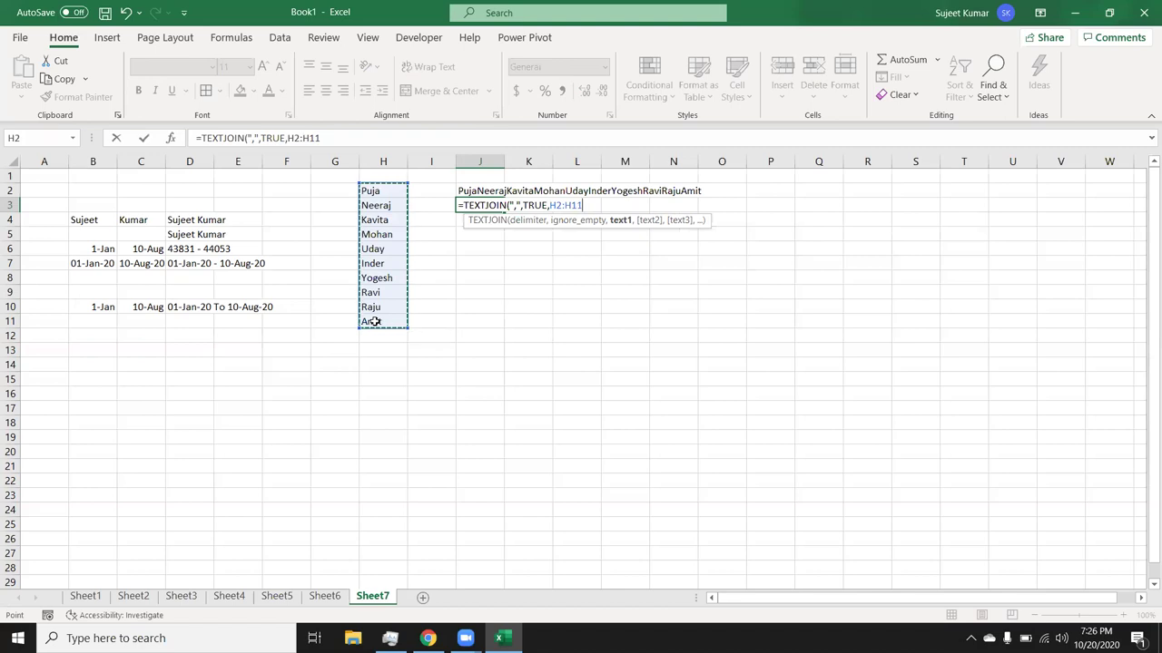
key(Return)
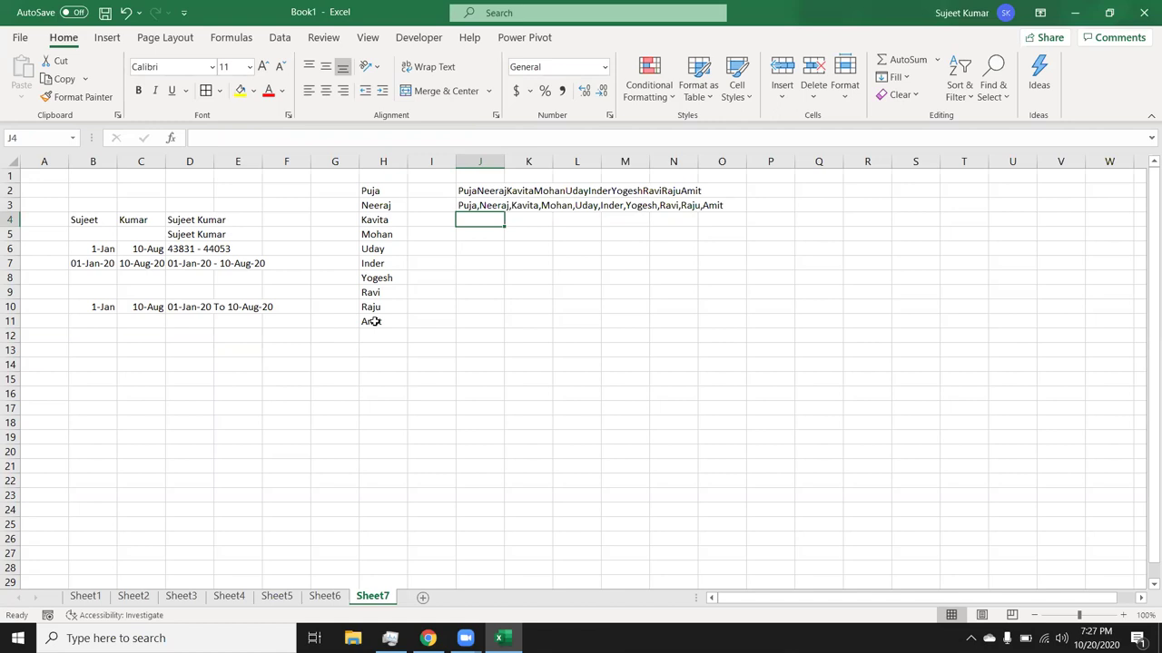
Step: Enter 123.369.852 in B16 and autofit column B to show it
click(158, 437)
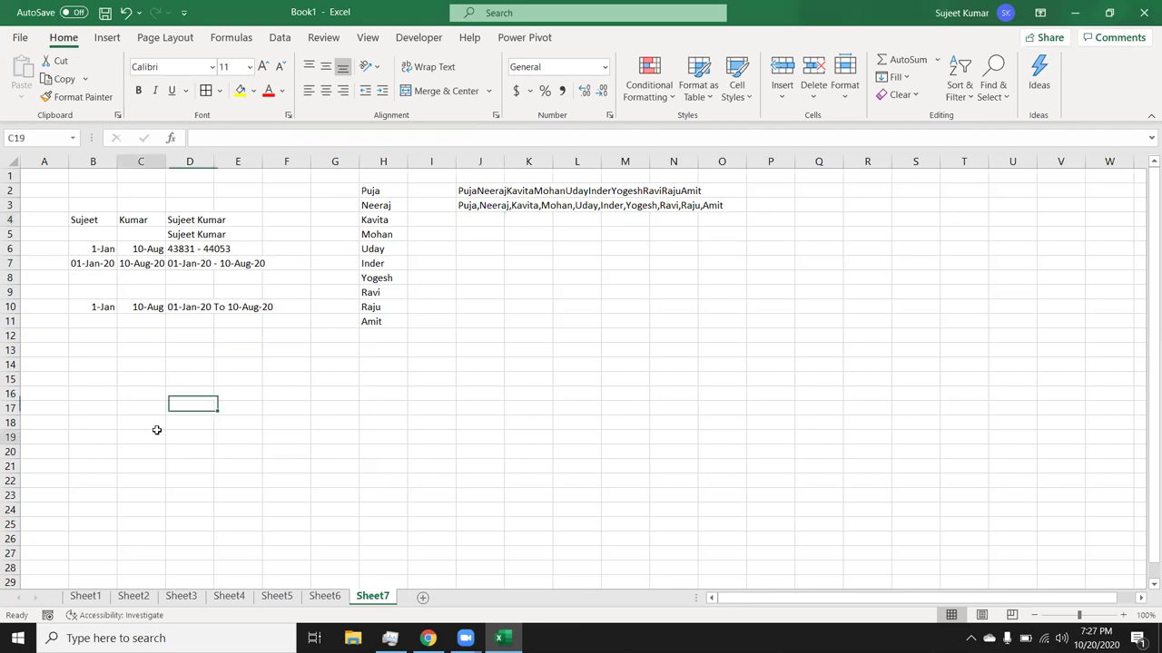
click(107, 395)
text(123.369.852)
key(Return)
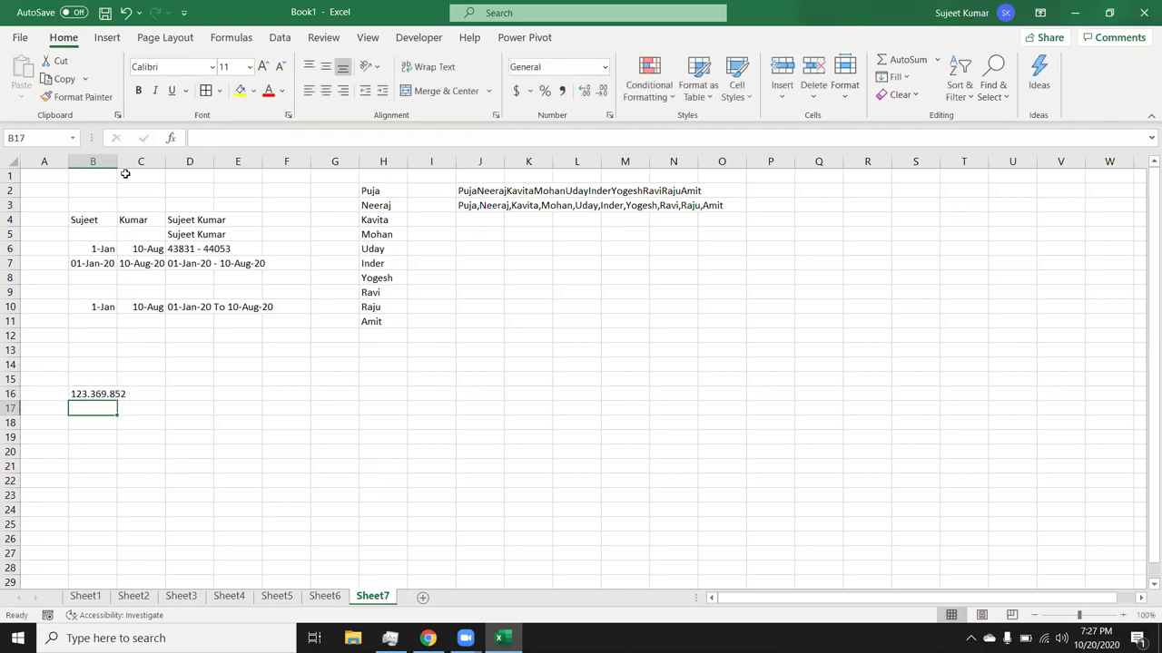
double_click(117, 162)
Step: Enter =LEFT(B16,3) in C16 so it shows 123
click(161, 401)
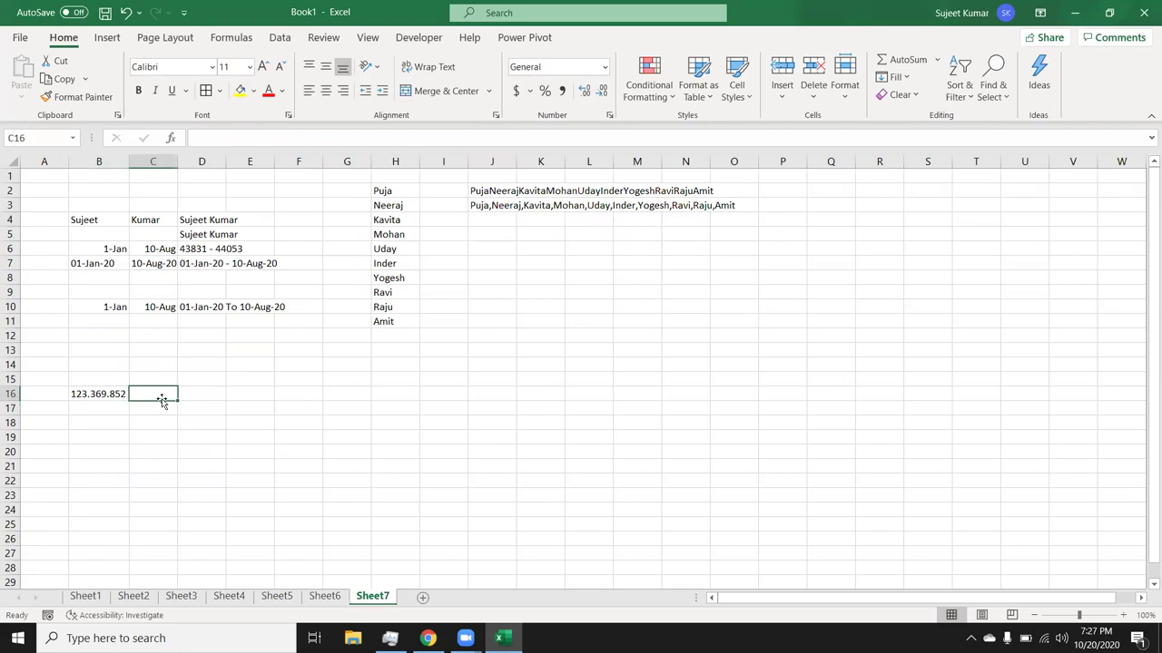
text(=le)
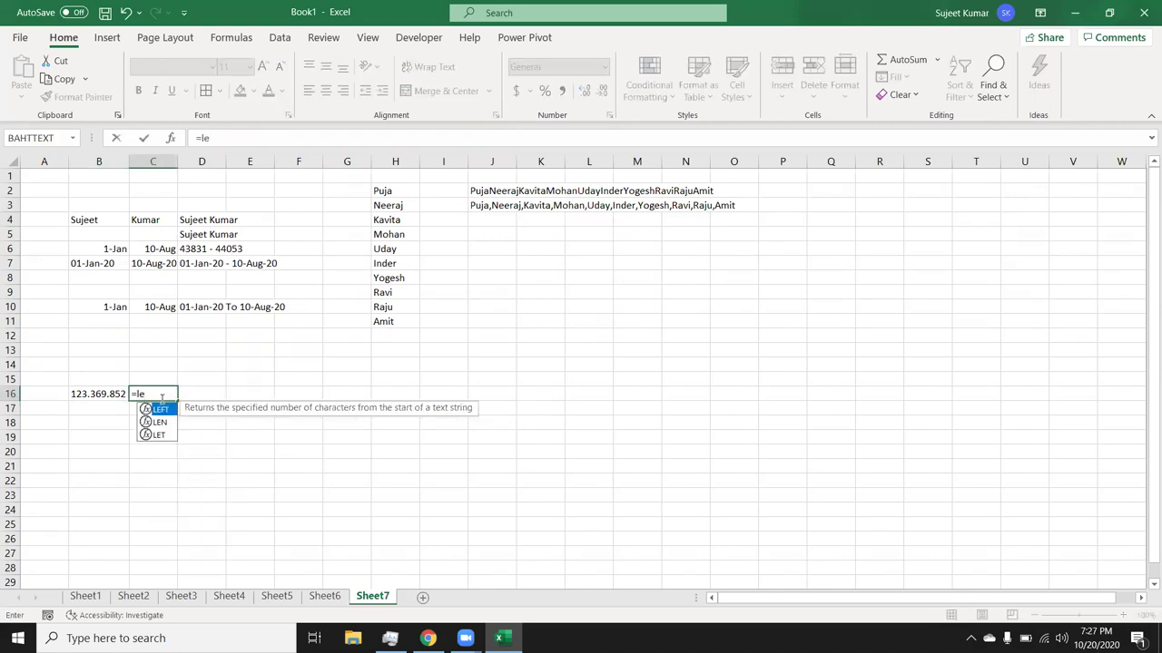
key(Tab)
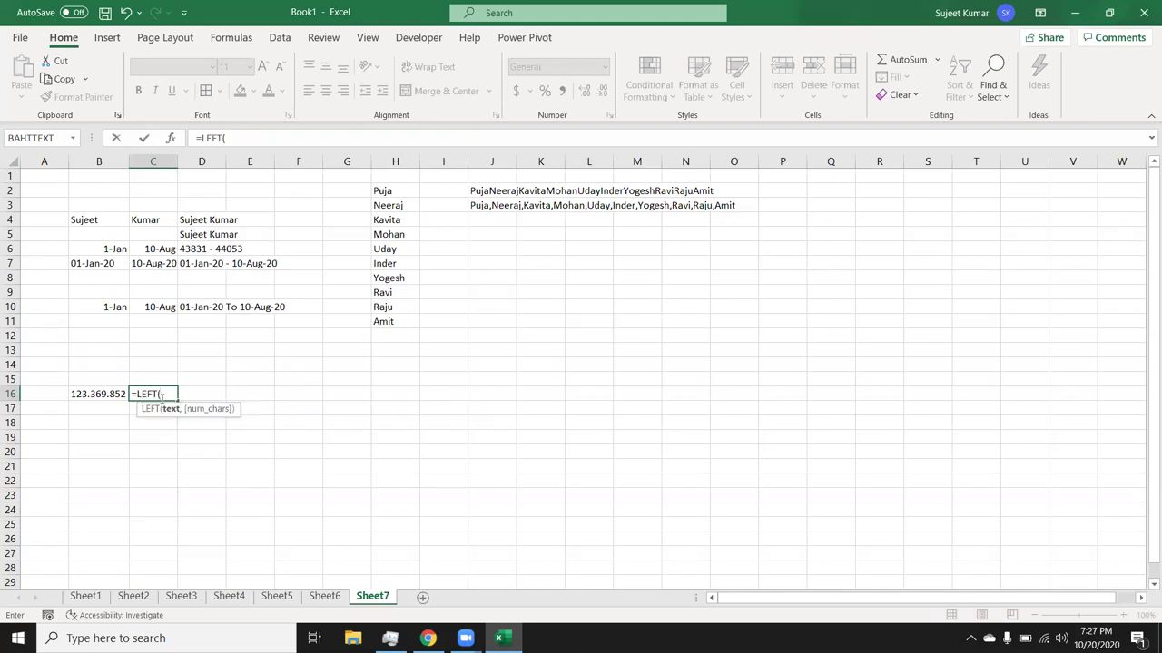
key(Left)
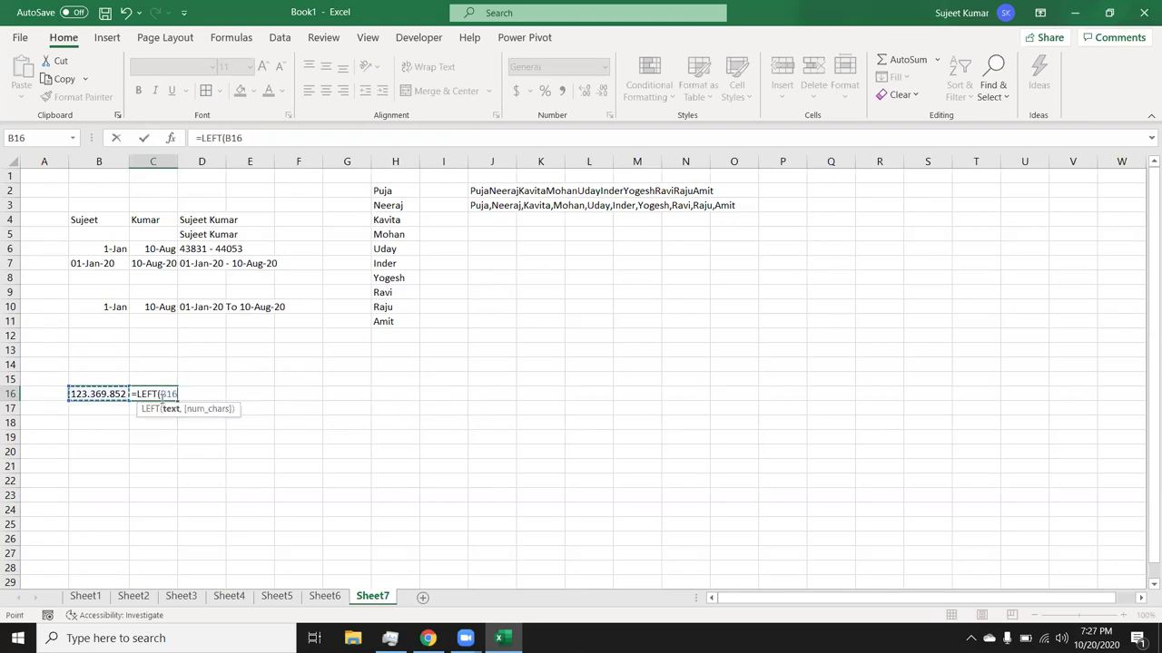
text(,)
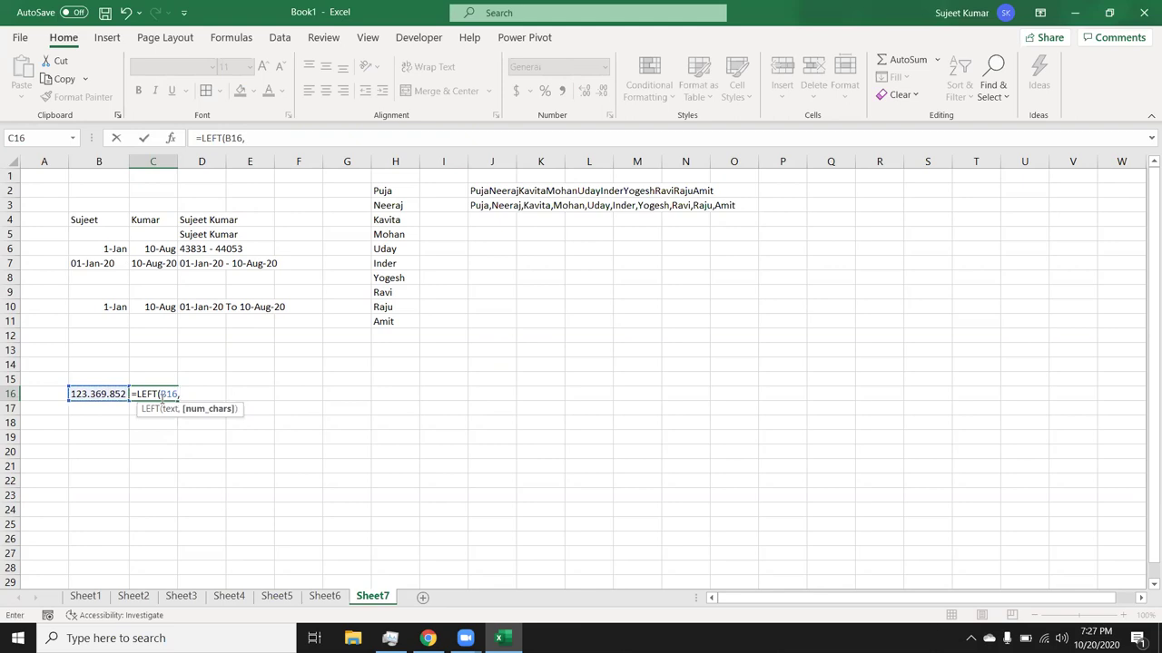
text(3))
key(Return)
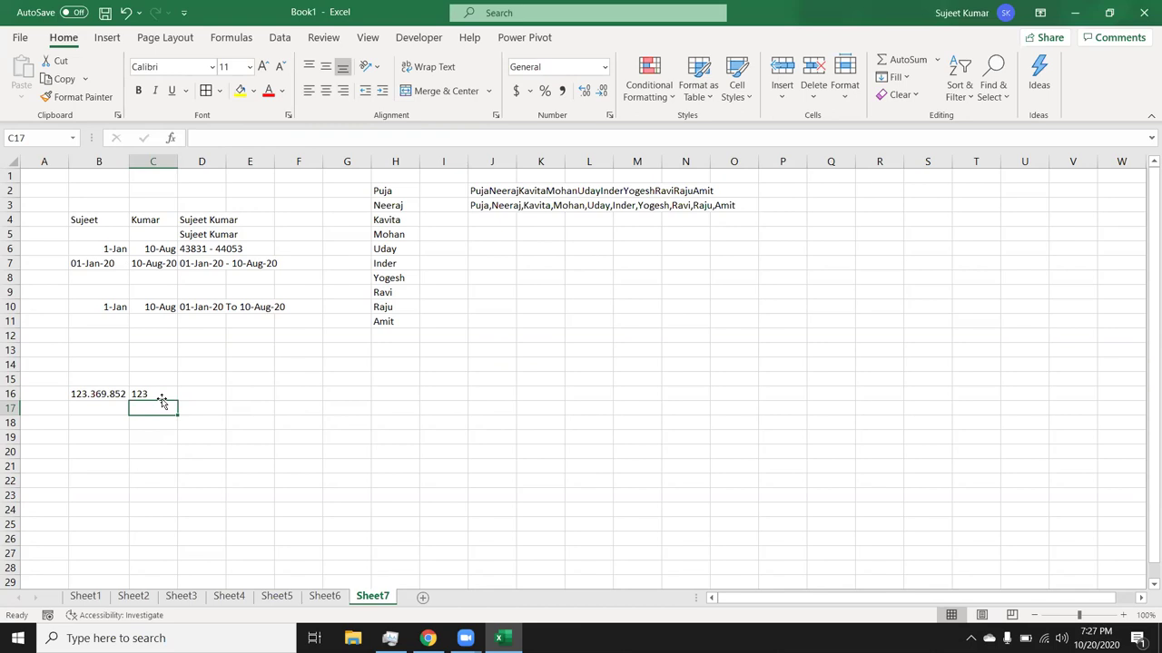
Step: Enter =RIGHT(B16,3) in E16 to extract the last three digits, 852
click(240, 394)
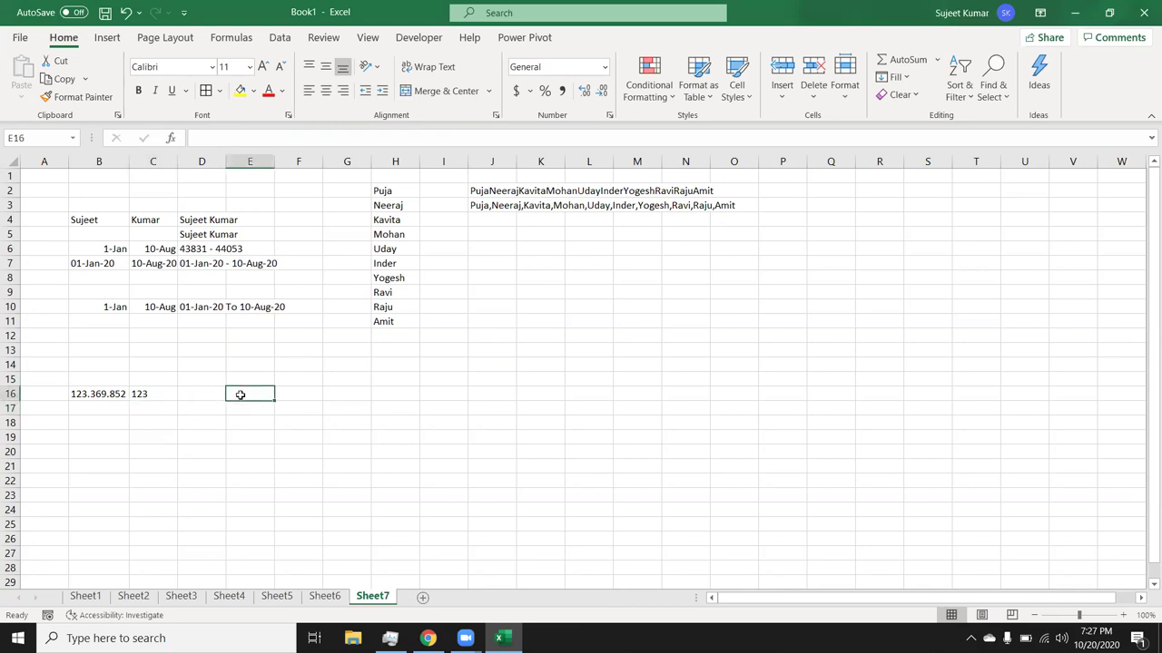
text(=ei)
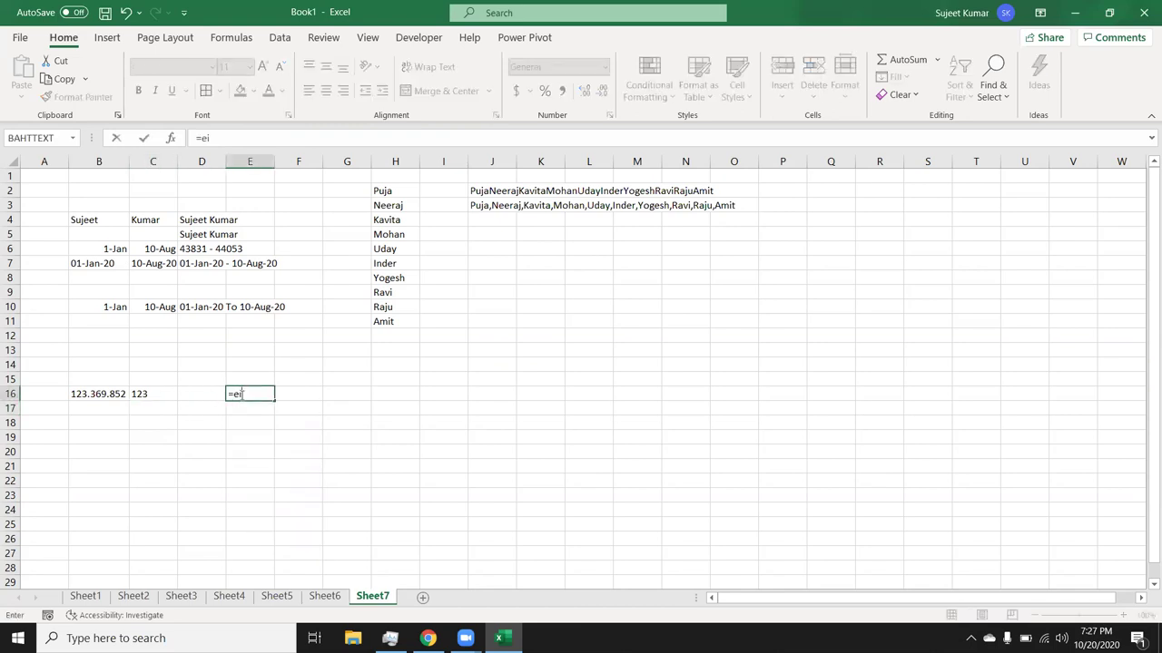
key(BackSpace)
key(BackSpace)
text(ri)
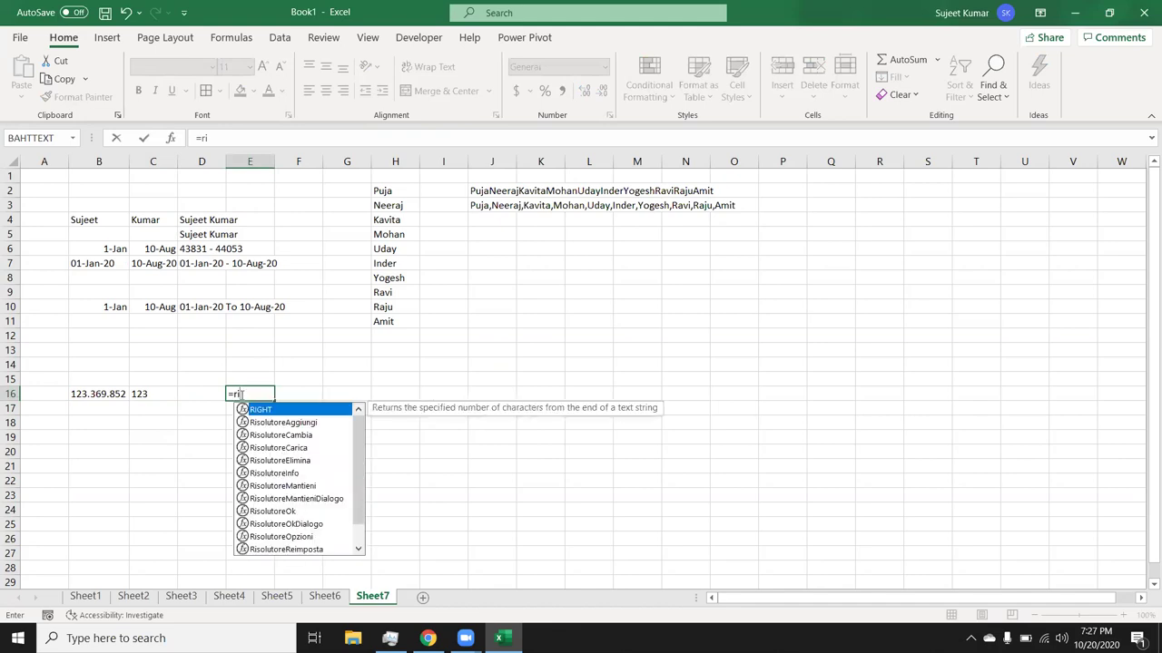
key(Tab)
click(106, 394)
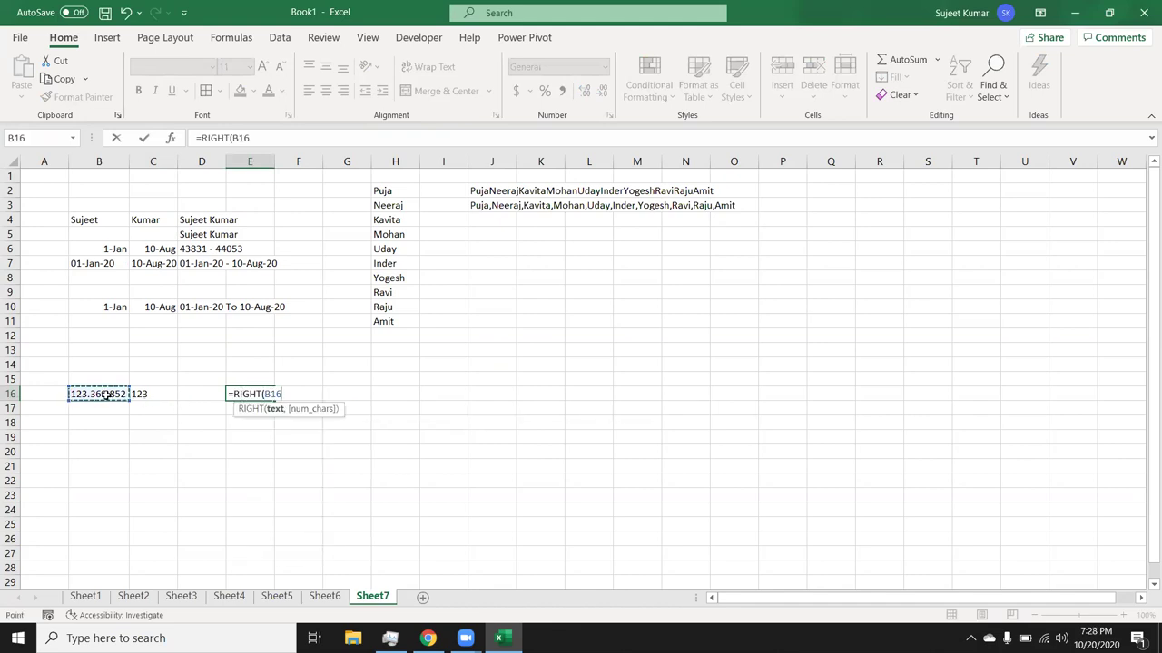
text(,3)
key(Return)
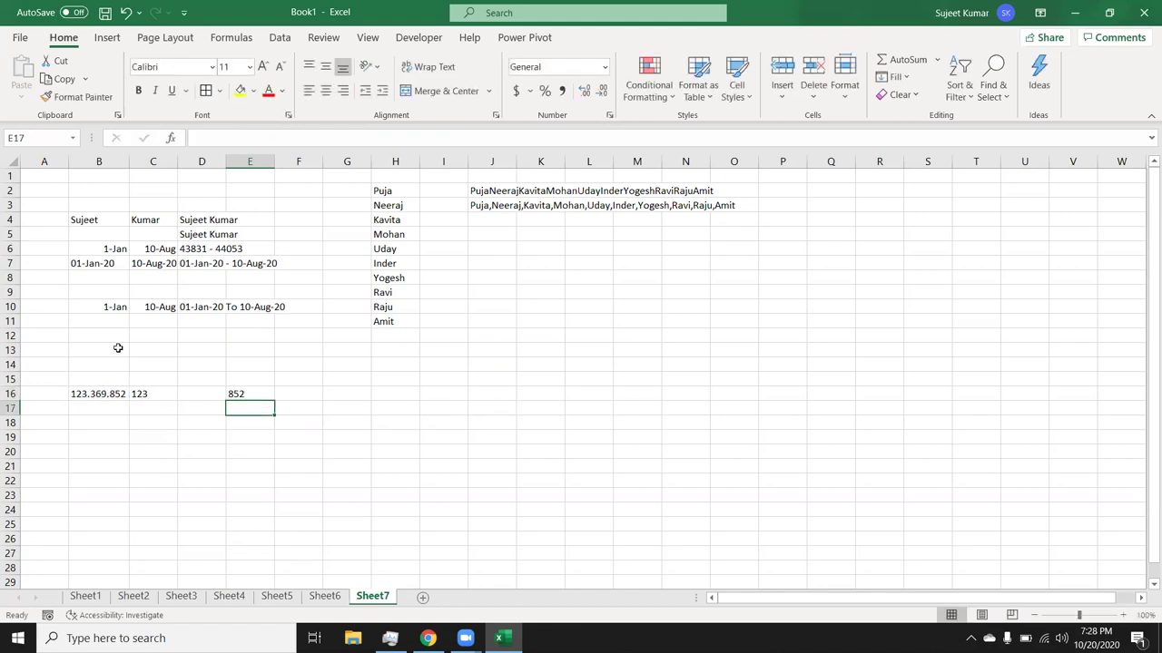
Step: Enter =MID(B16,5,3) in D16 to extract the middle digits, 369
click(199, 393)
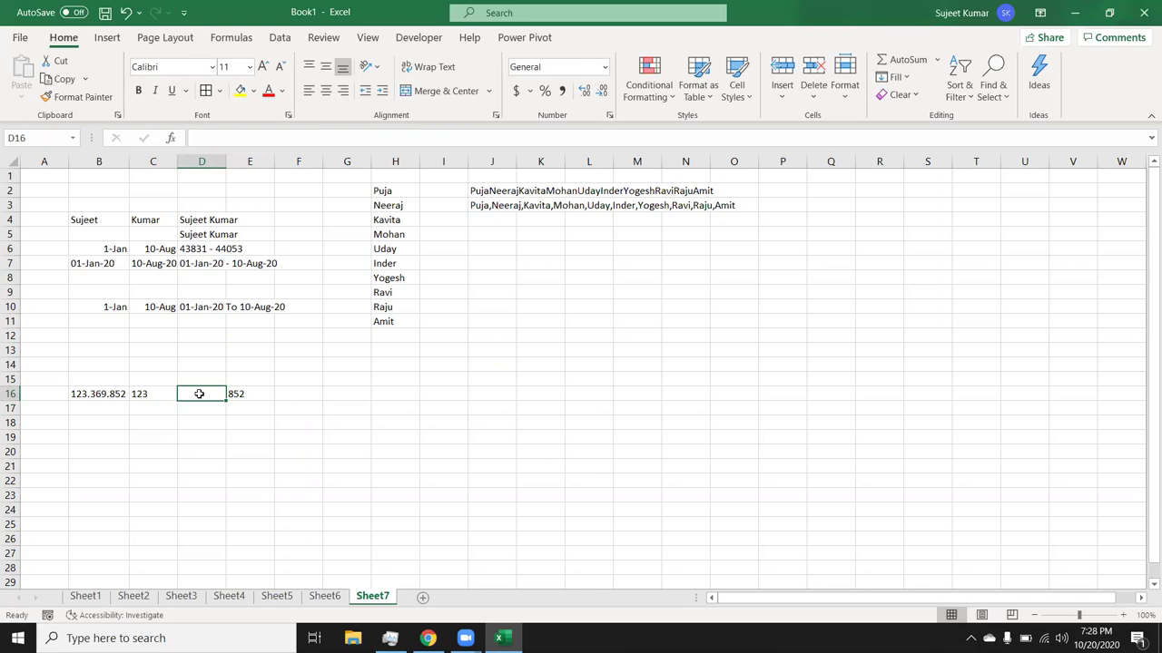
text(=mi)
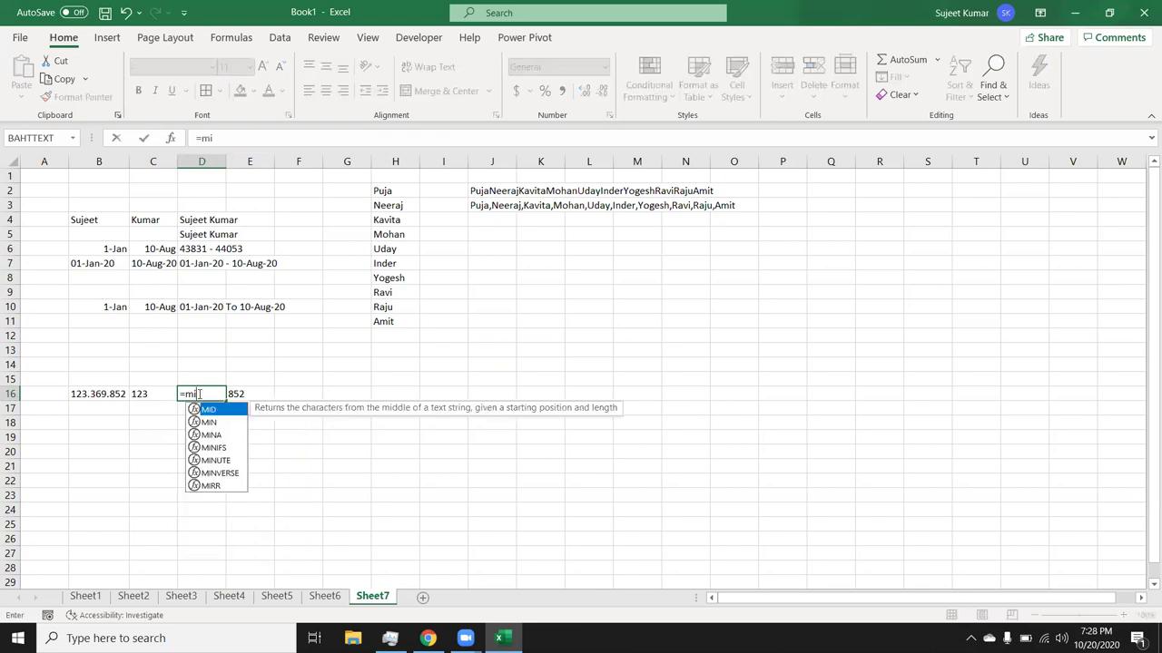
text(d)
key(Tab)
click(109, 394)
text(,4)
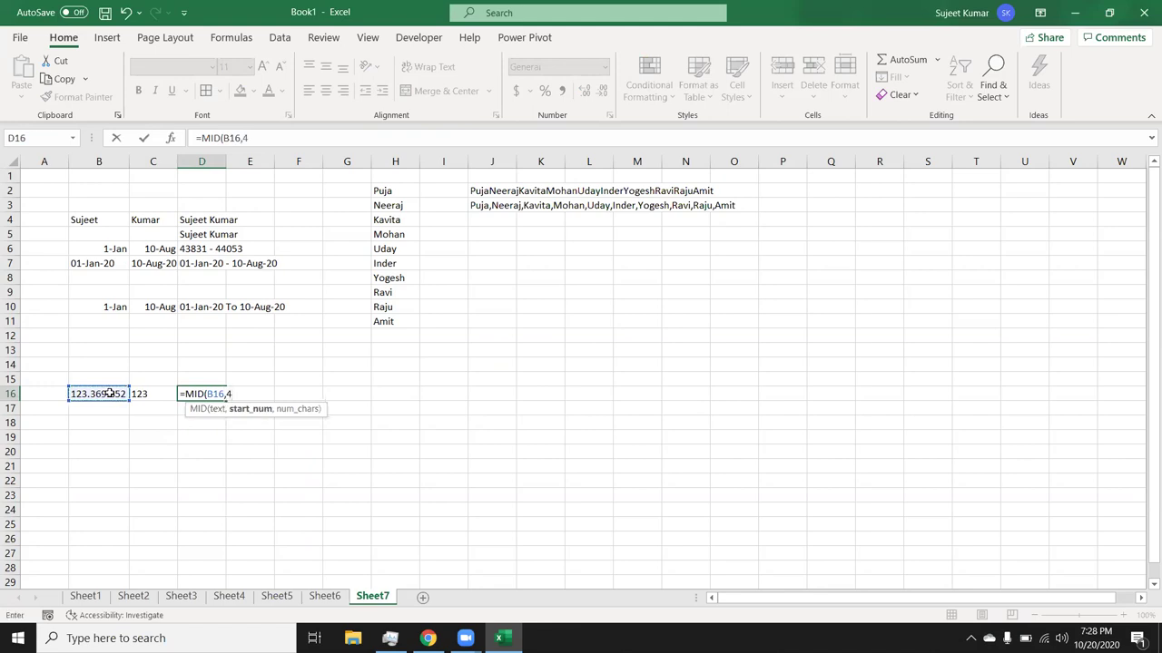
key(BackSpace)
text(5,3))
key(Return)
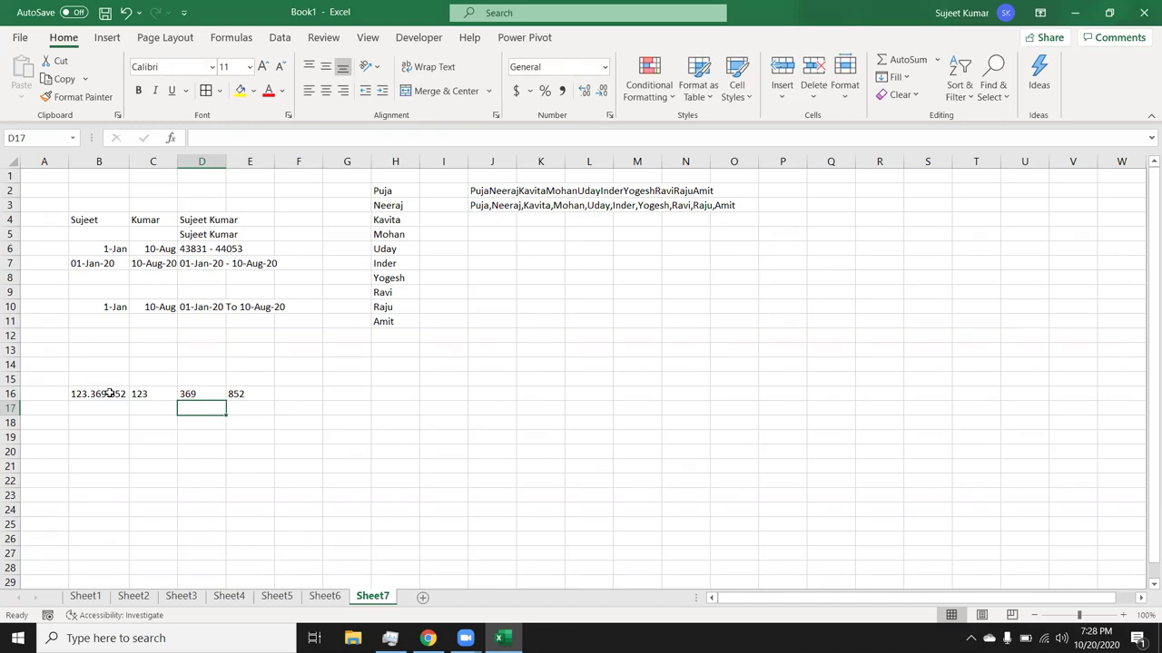
Step: Type a sample e-mail address into cell B20
click(72, 452)
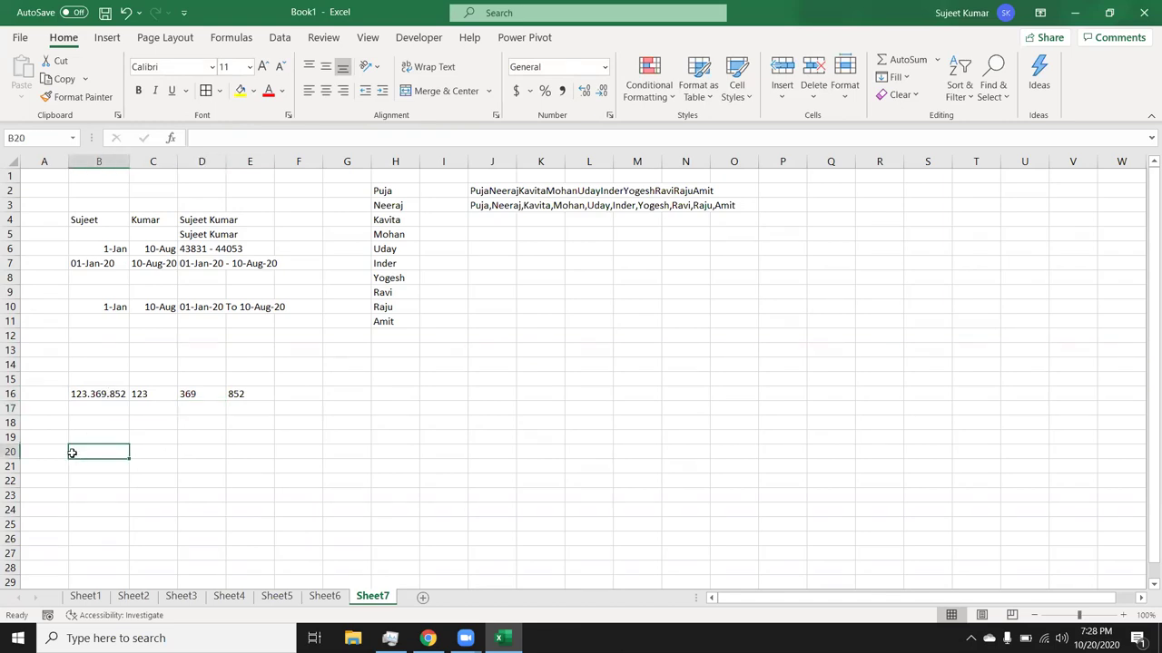
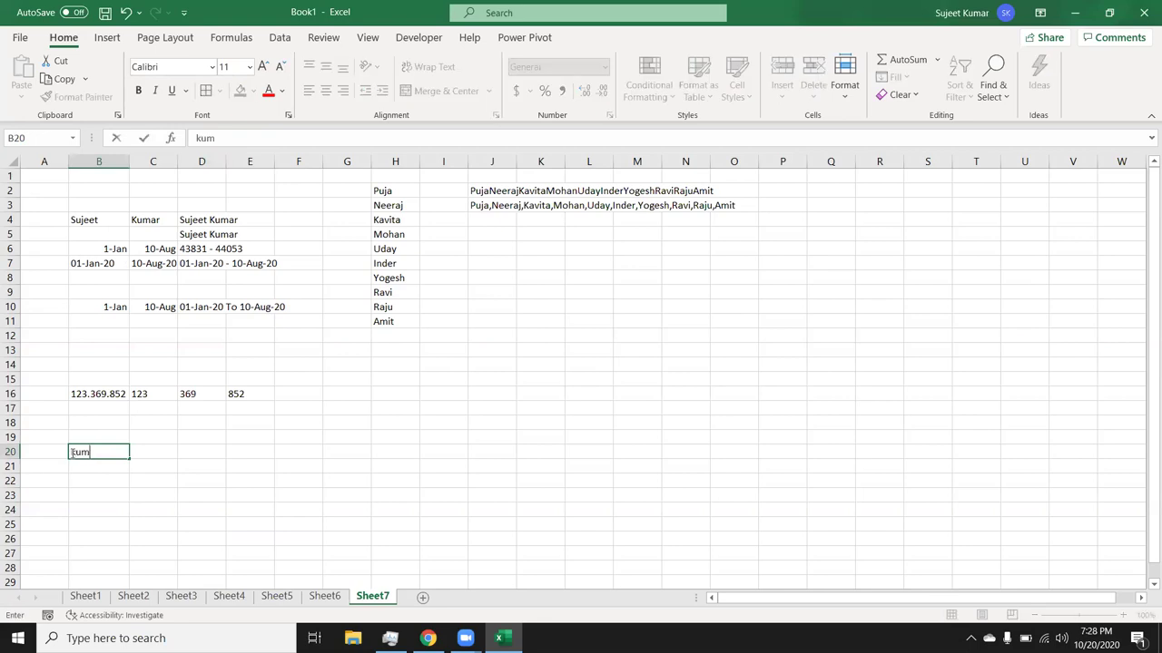
key(Return)
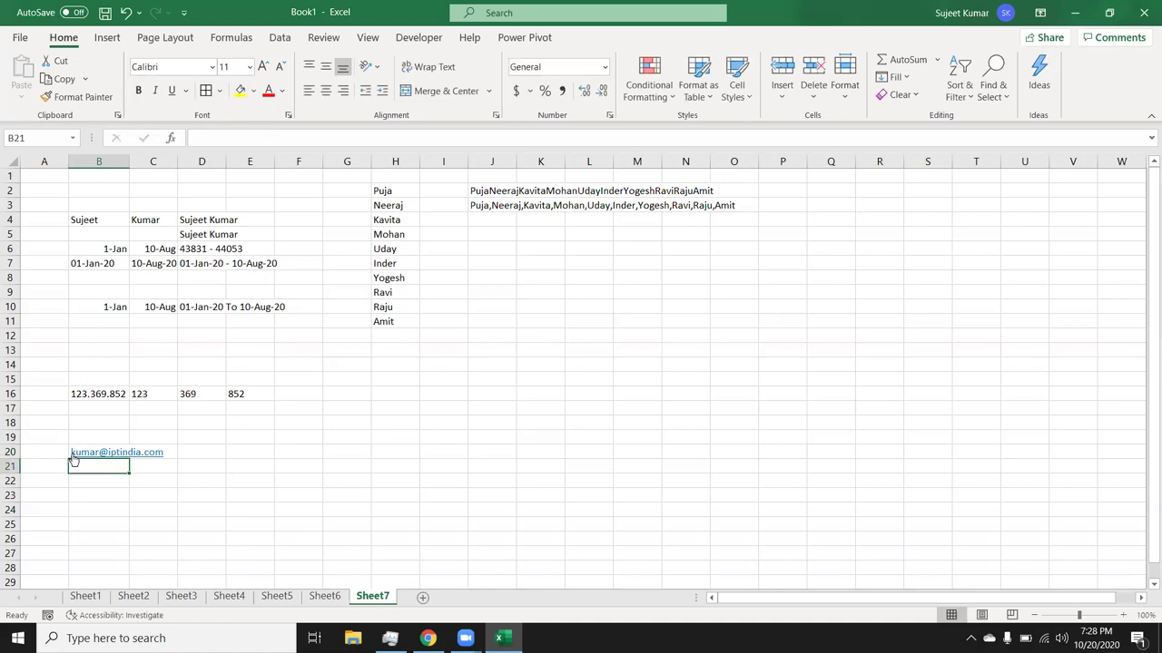
key(Up)
key(Right)
key(Down)
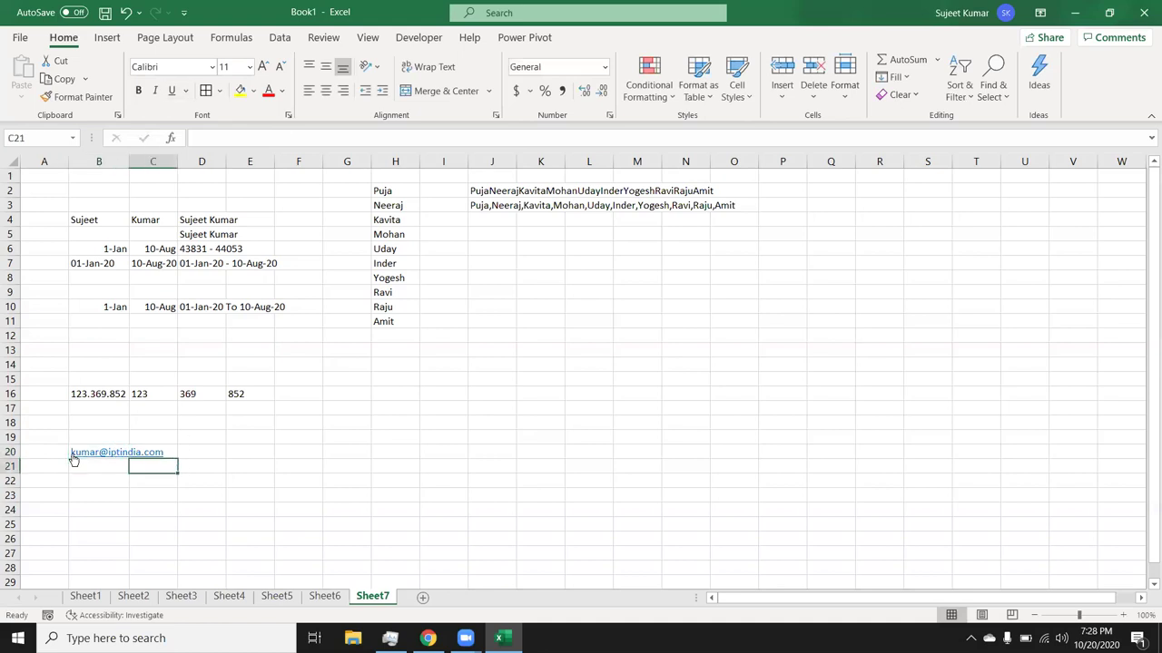
key(Left)
key(Right)
Step: Enter =LEFT(B20,3) in D20 to take the first three characters of the e-mail
key(Up)
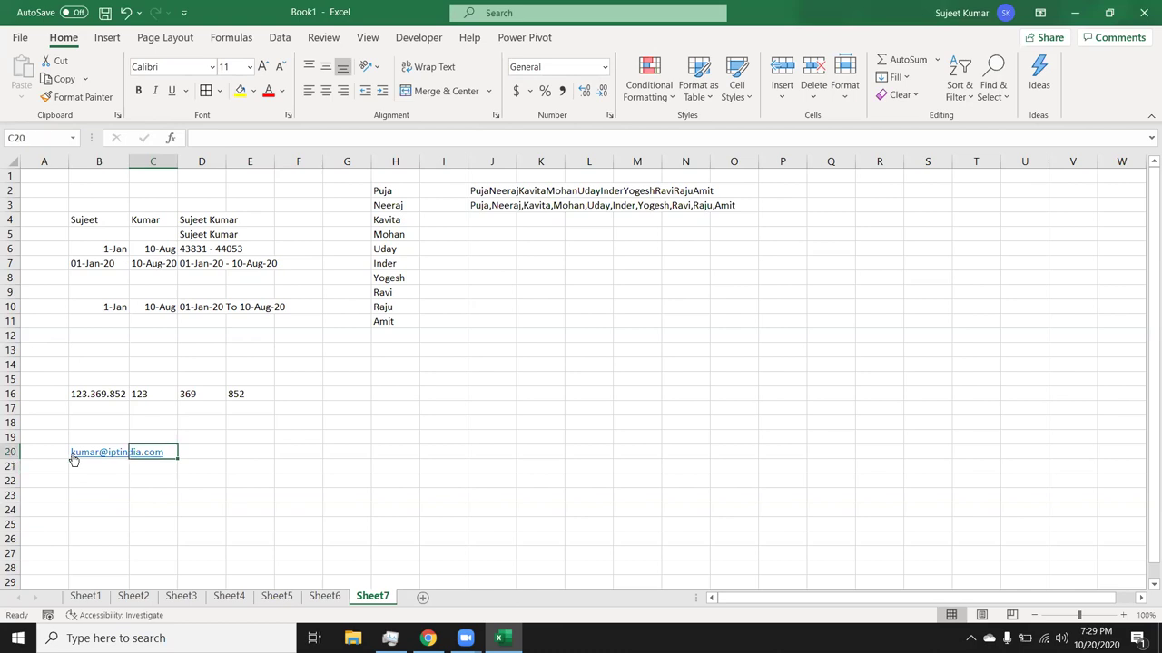
key(Down)
key(Right)
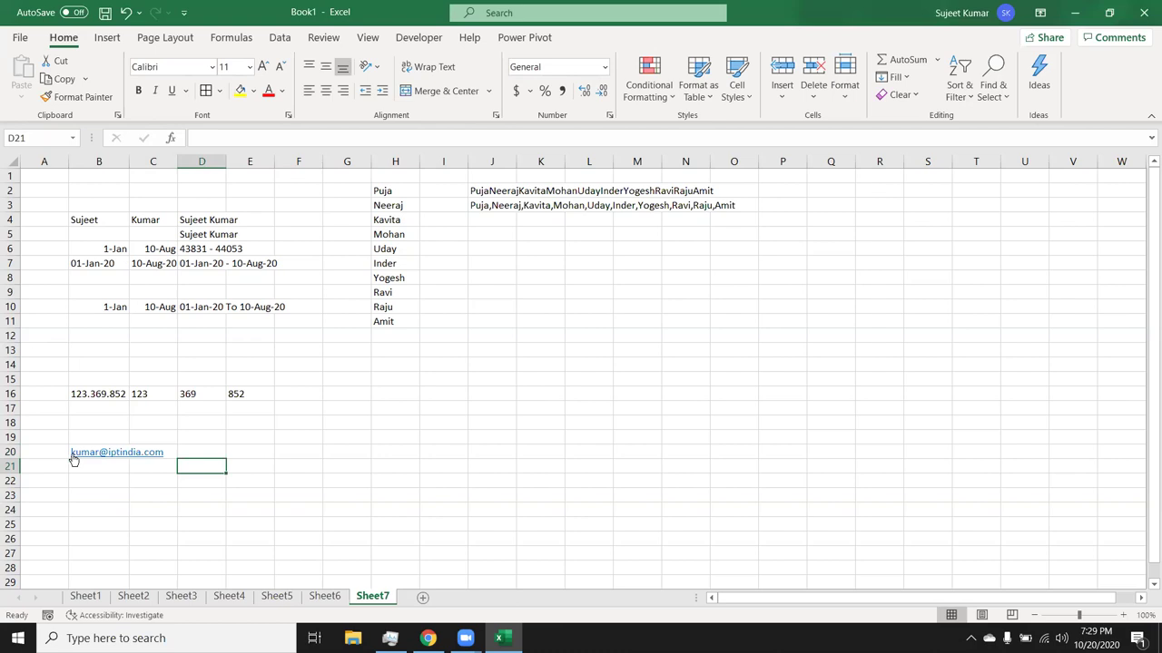
key(Up)
text(=)
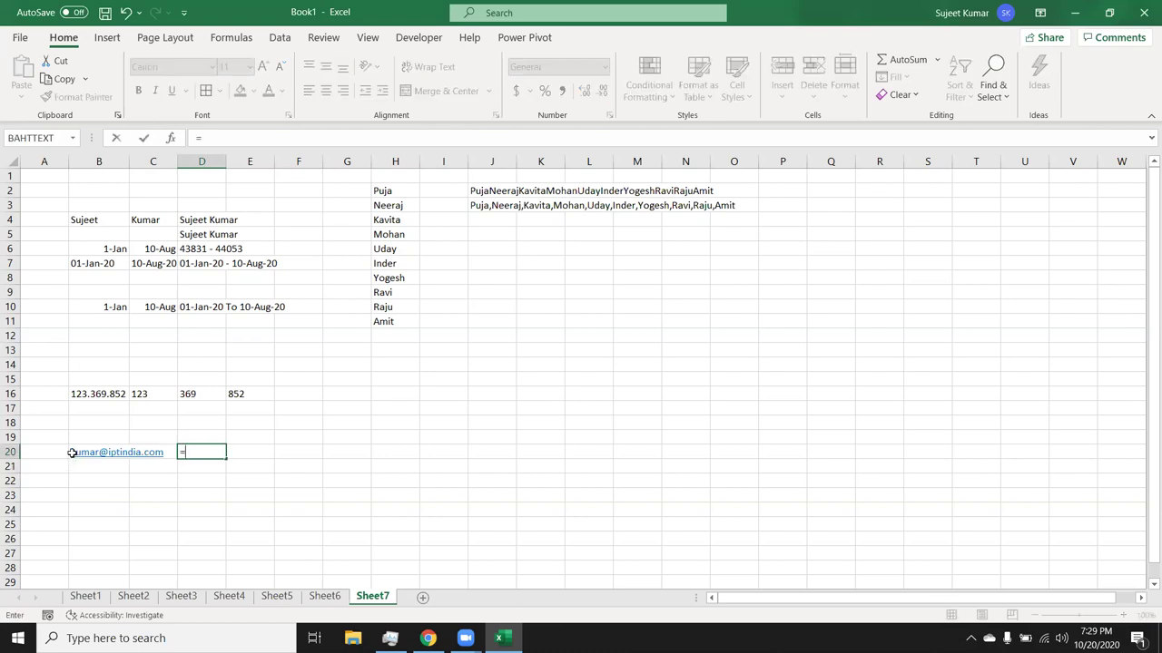
text(lef)
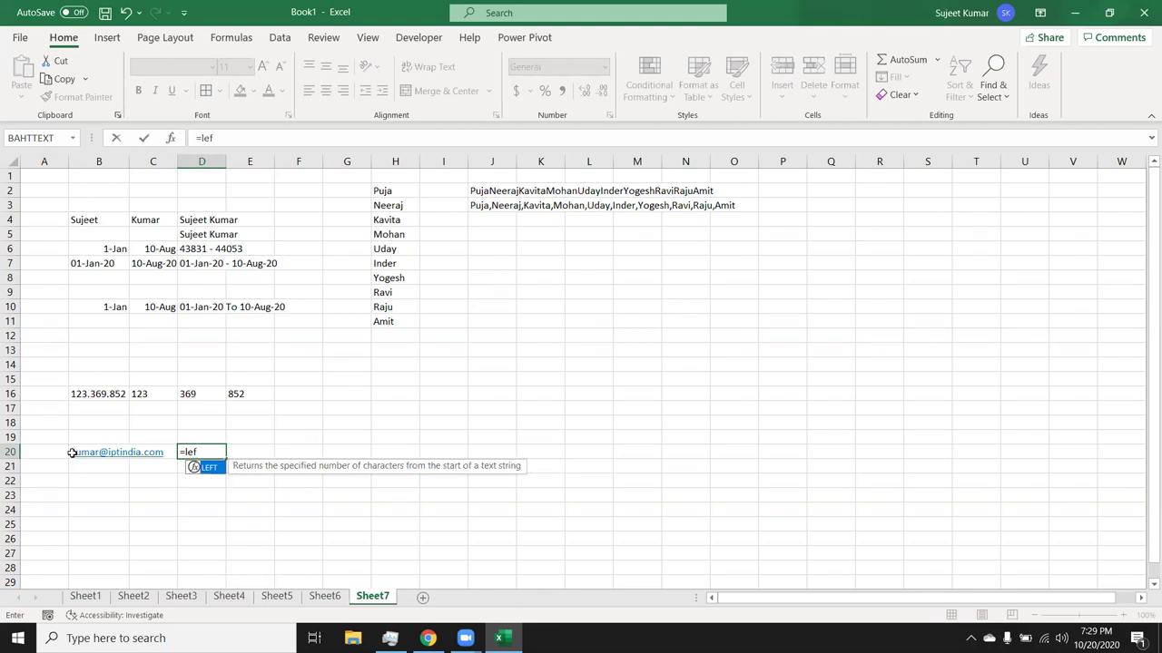
key(Tab)
click(71, 452)
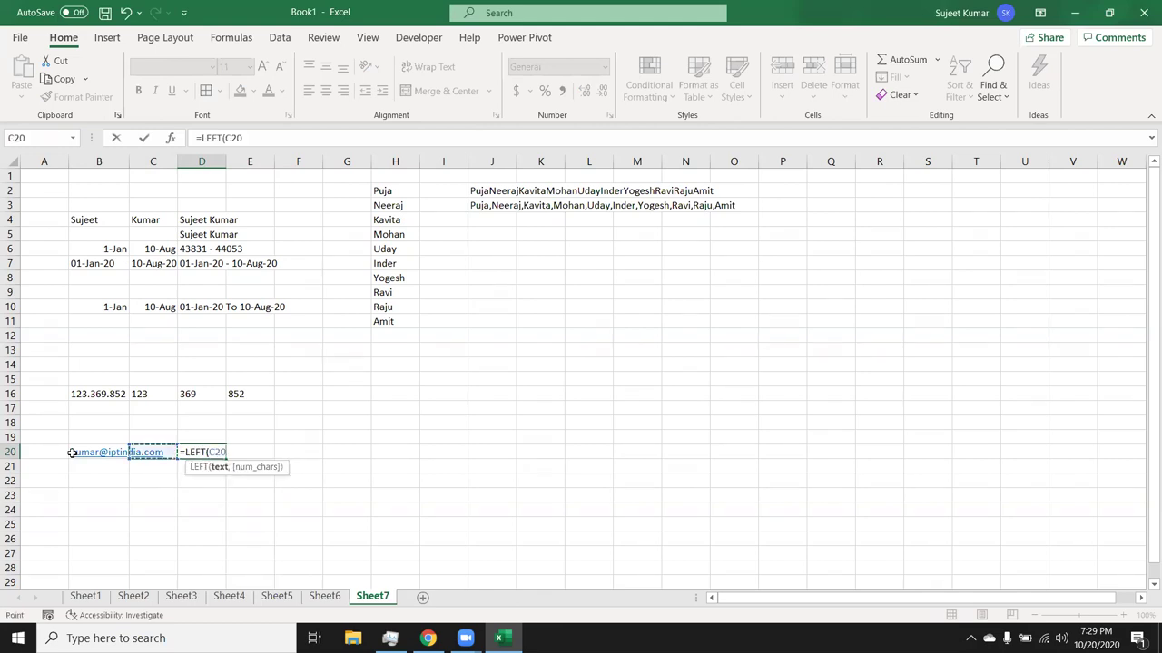
text(,3)
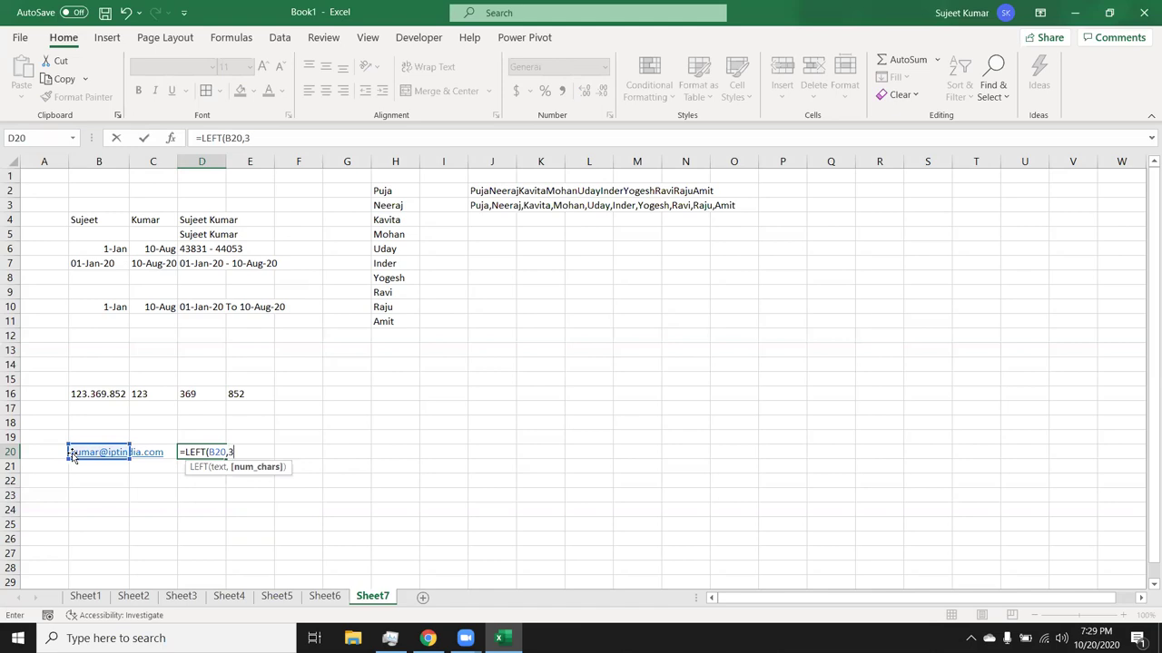
key(Return)
Step: Change D20's formula to =LEFT(B20,5) to return the first five characters
key(Up)
click(247, 138)
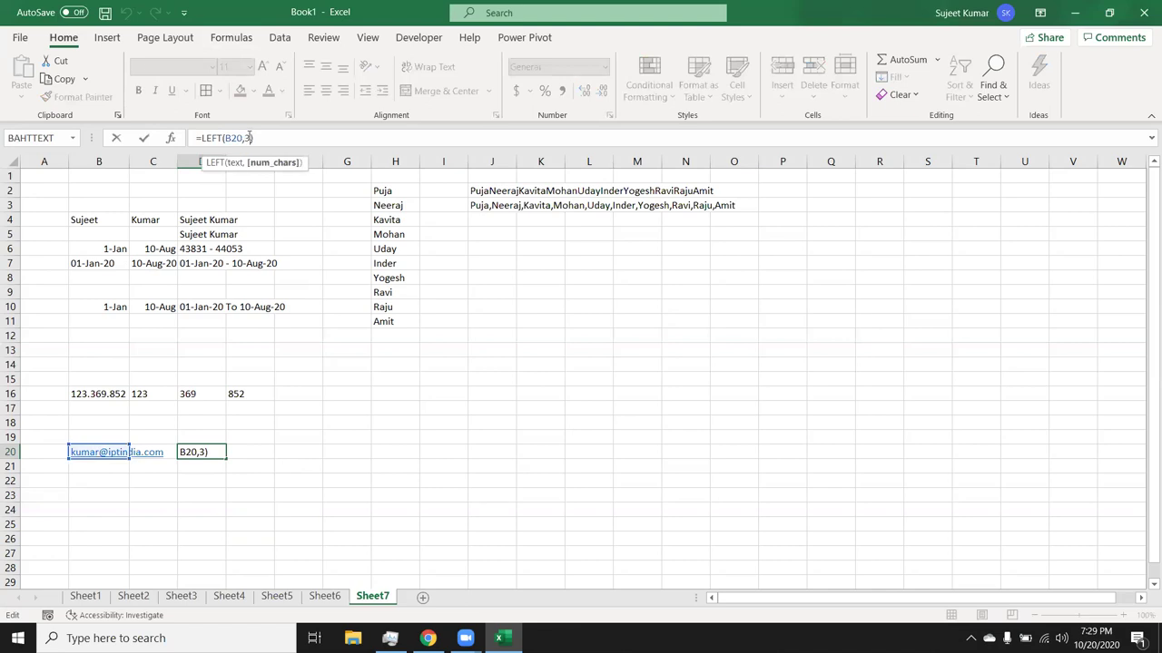
key(BackSpace)
text(5)
key(Return)
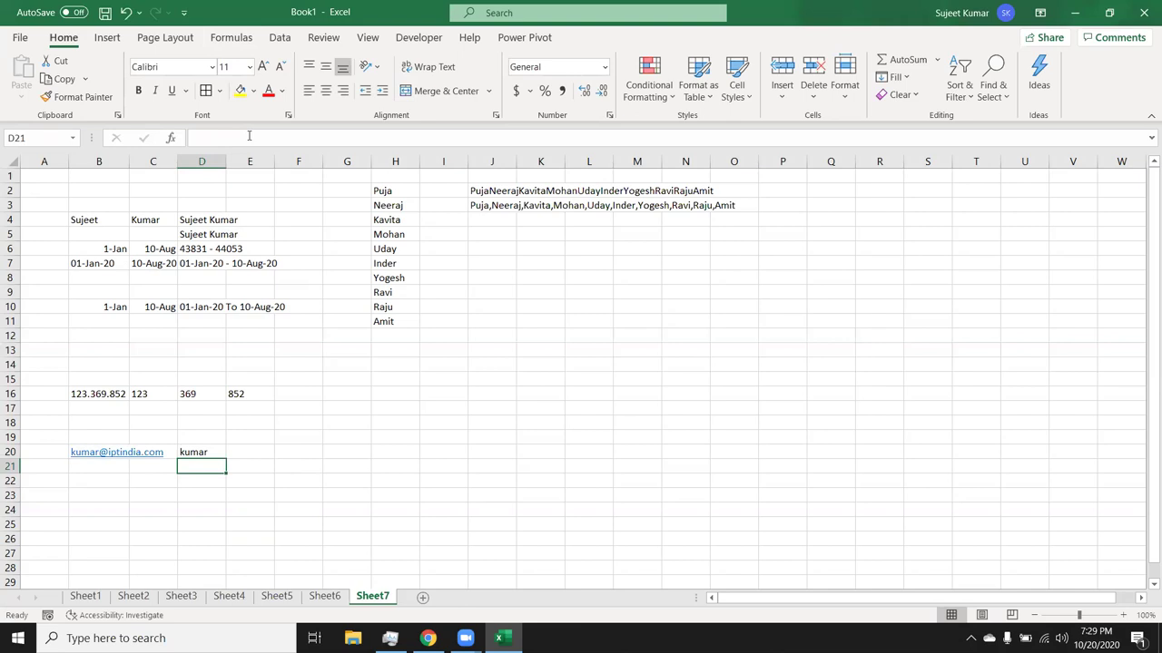
key(Up)
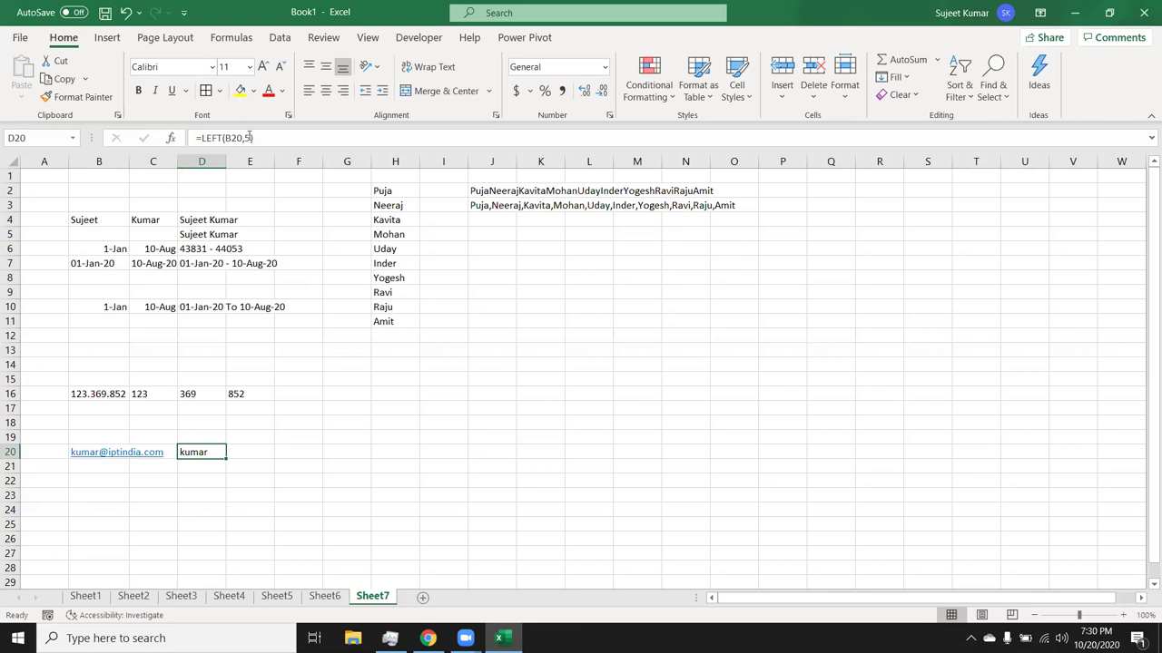
Step: Enter =FIND("@",B20,1) in D21 to get the @ position, 6
key(Return)
text(=)
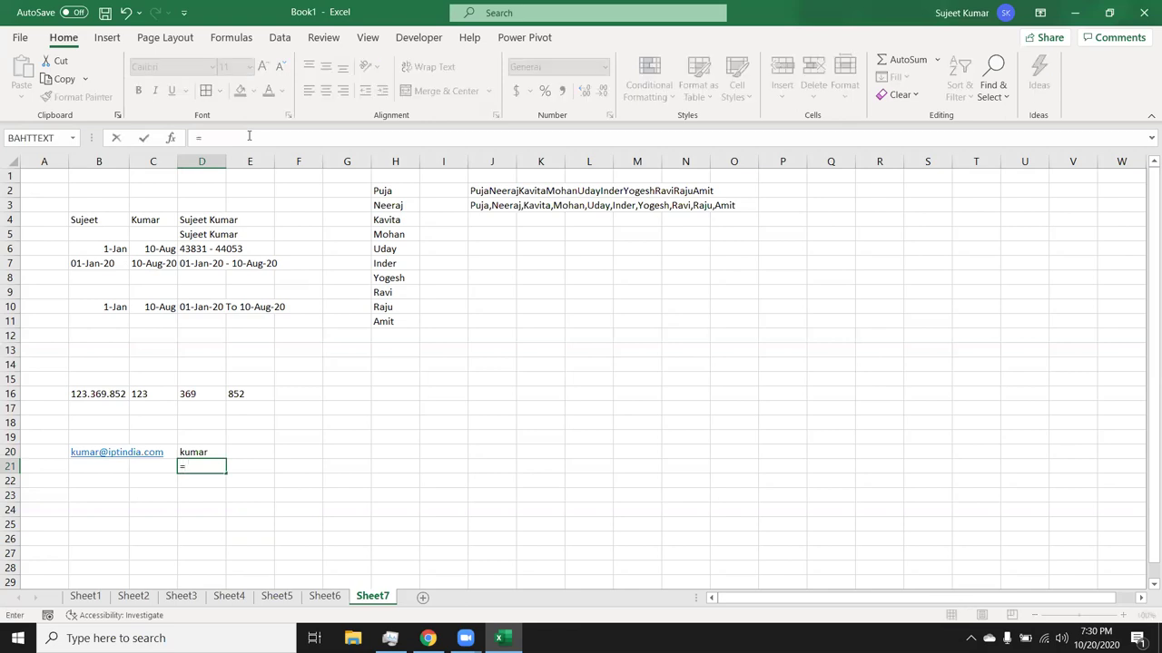
text(fin)
key(Tab)
text("@",)
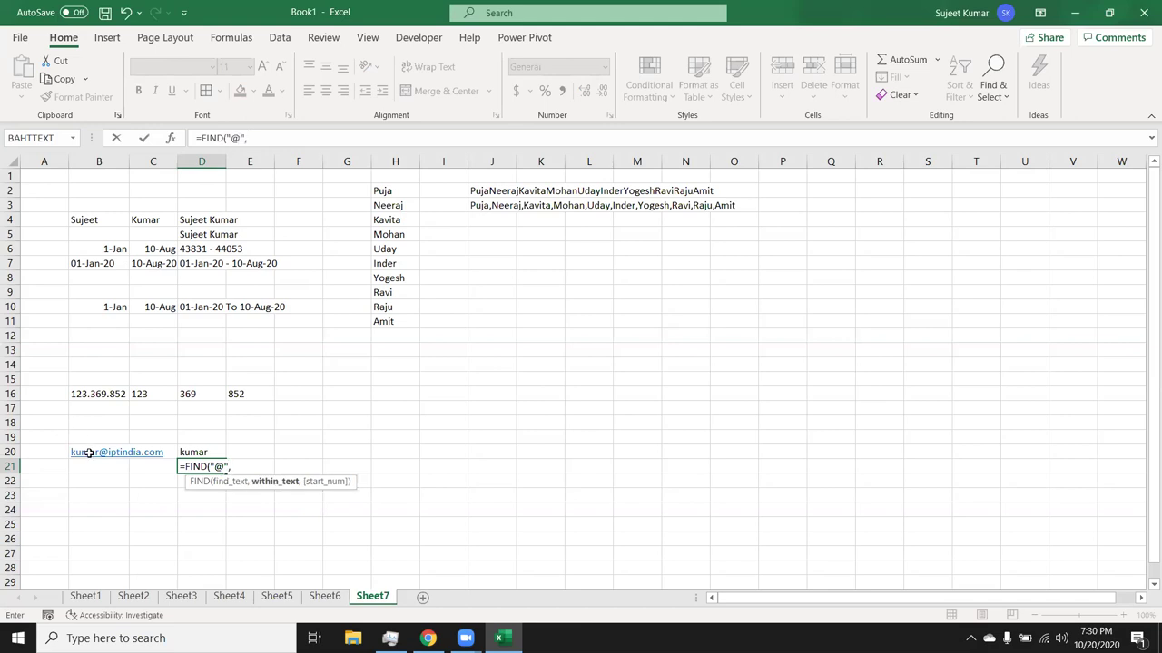
click(89, 452)
text(,1)
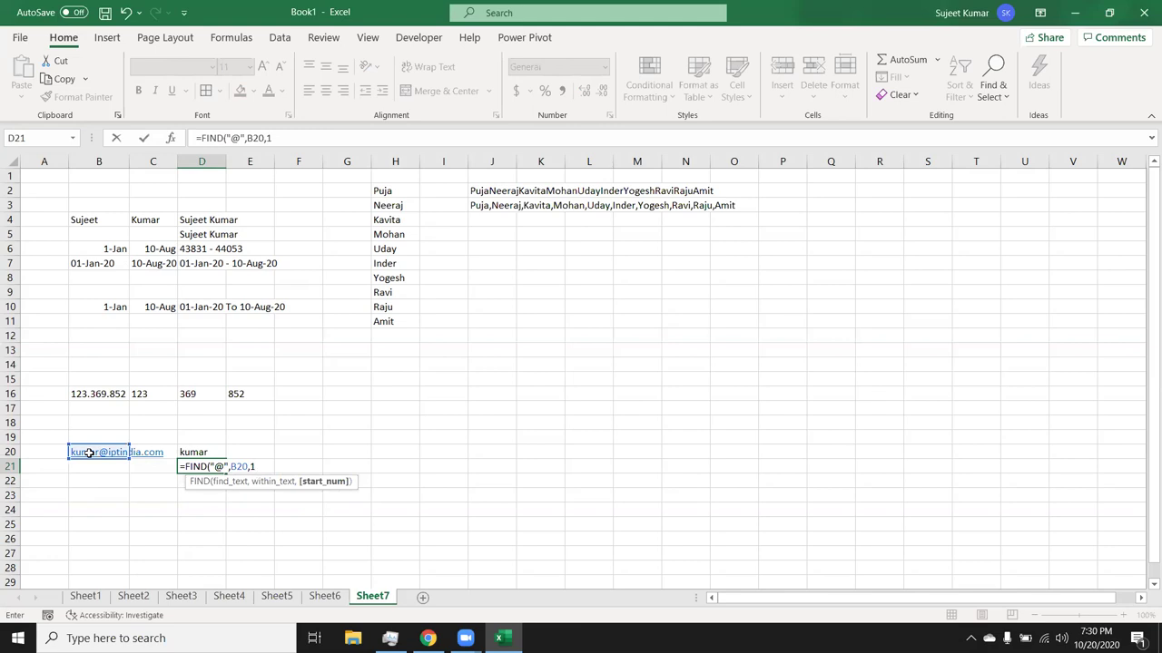
key(Return)
key(Up)
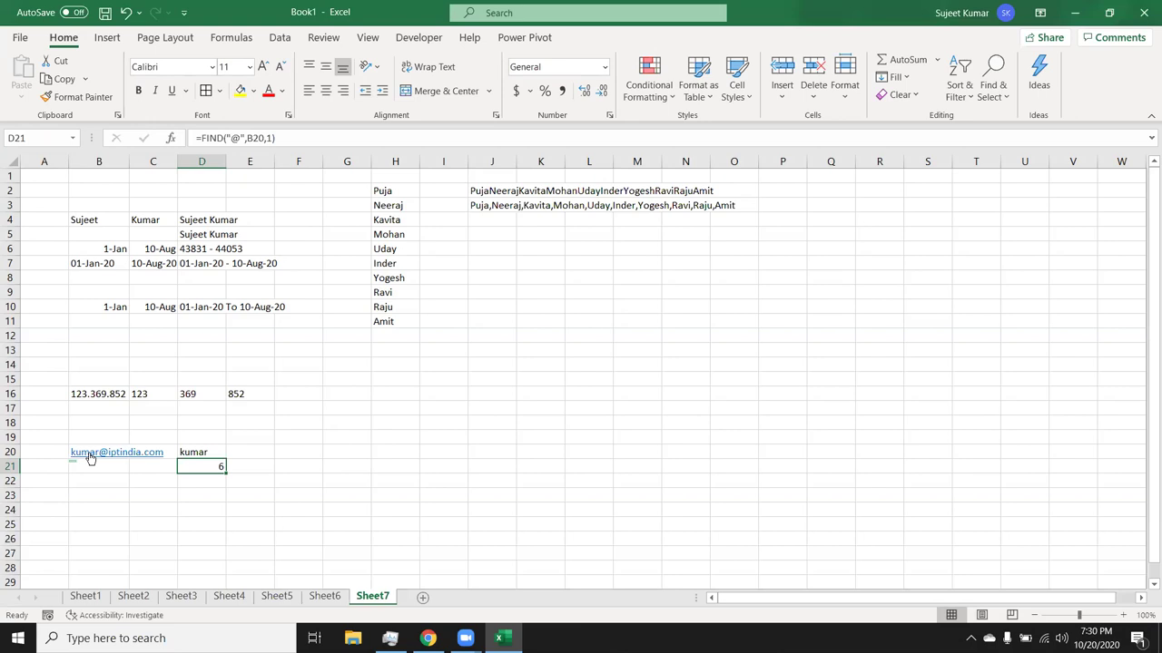
Step: Change D20 to =LEFT(B20,D21-1) so the name ends just before the @
key(Up)
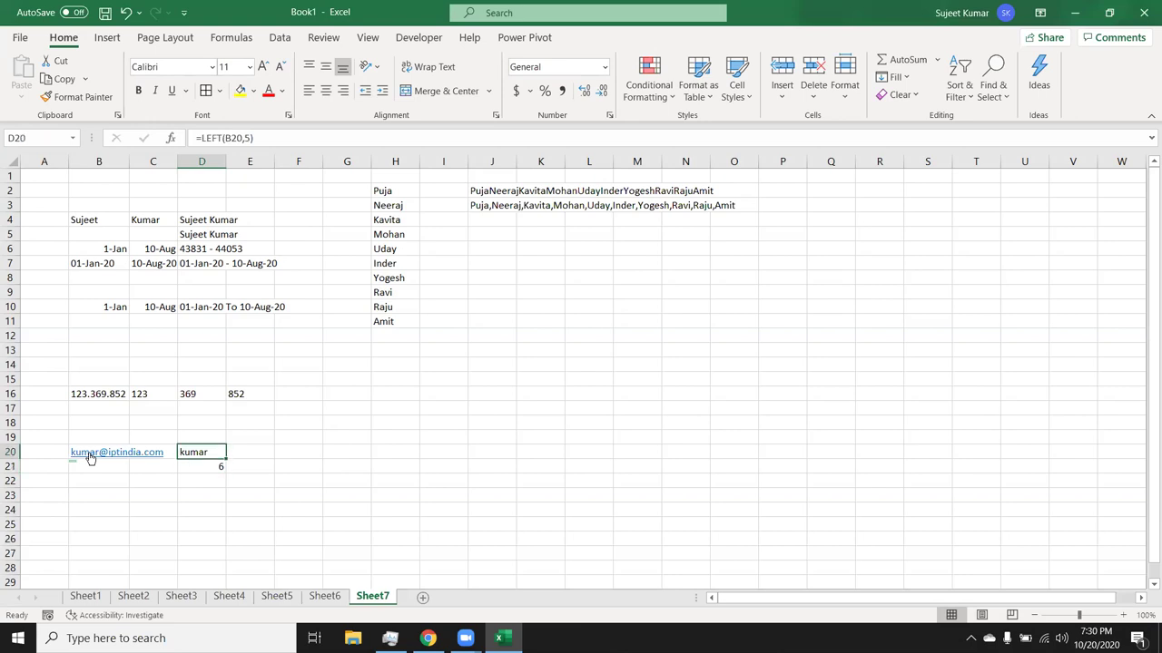
click(246, 138)
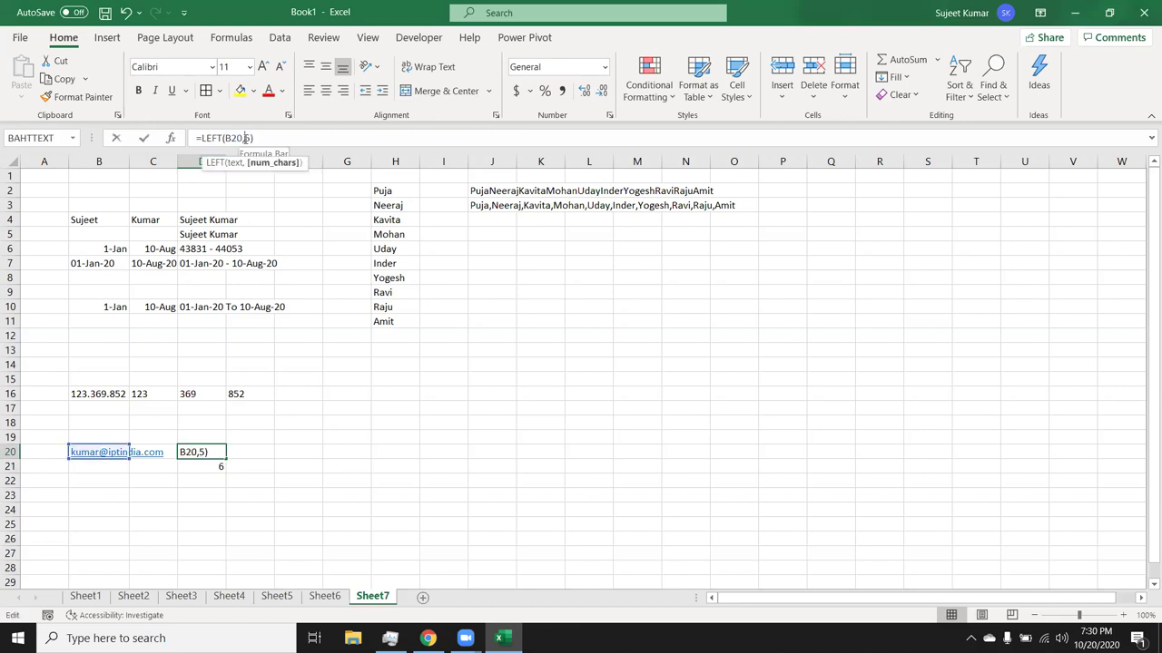
key(BackSpace)
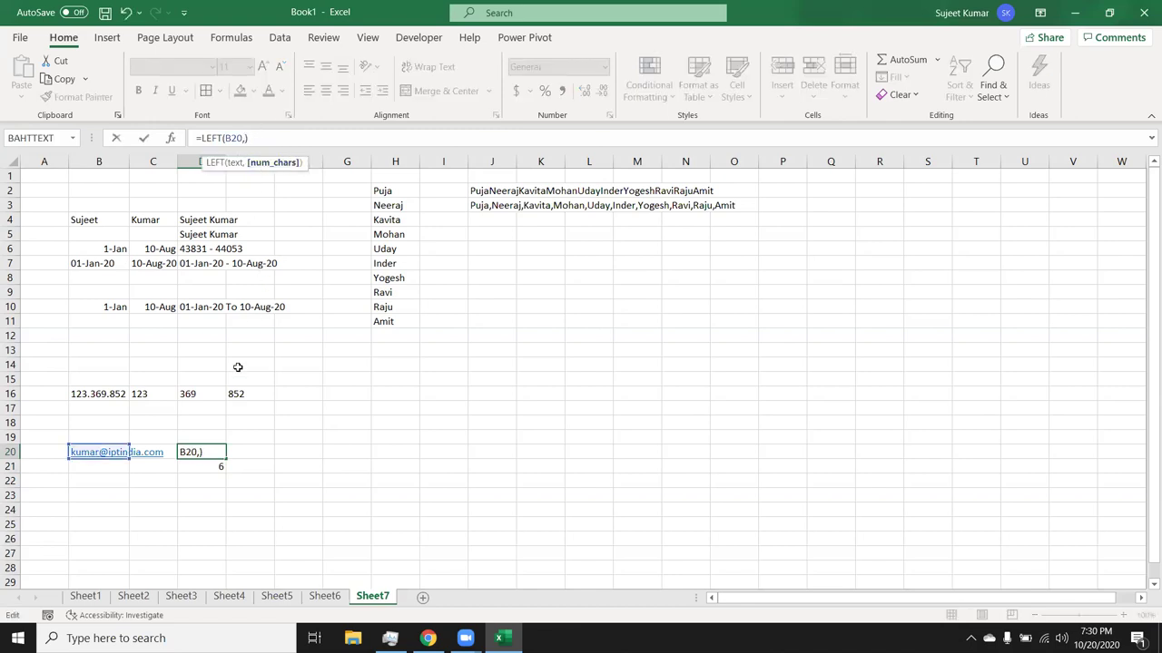
click(197, 466)
text(-1)
key(Return)
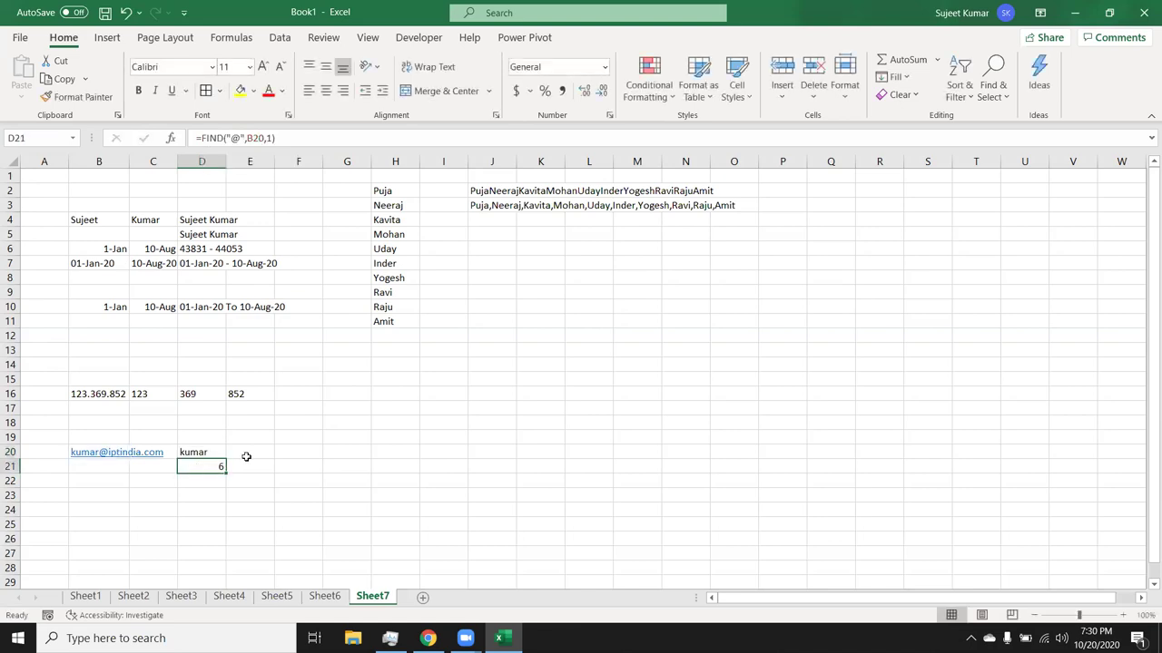
click(246, 458)
Step: Enter =RIGHT(B20,LEN(B20)-D21) in E20 to return the domain after the @
text(=)
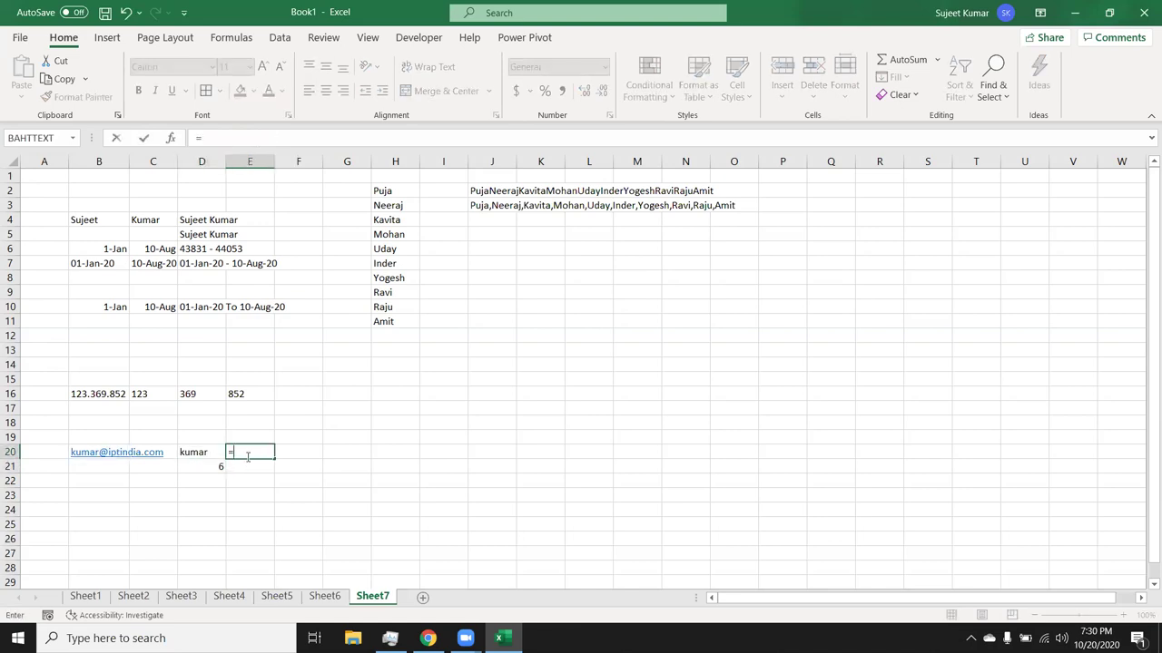
text(ri)
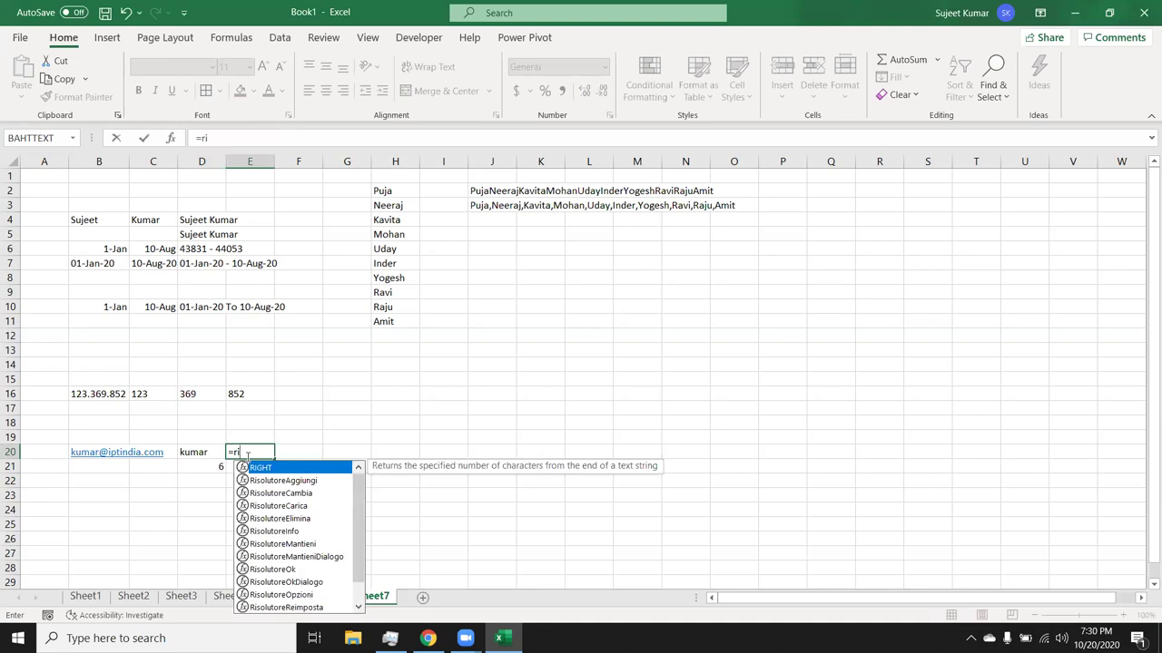
key(Tab)
click(108, 452)
text(,len)
key(Tab)
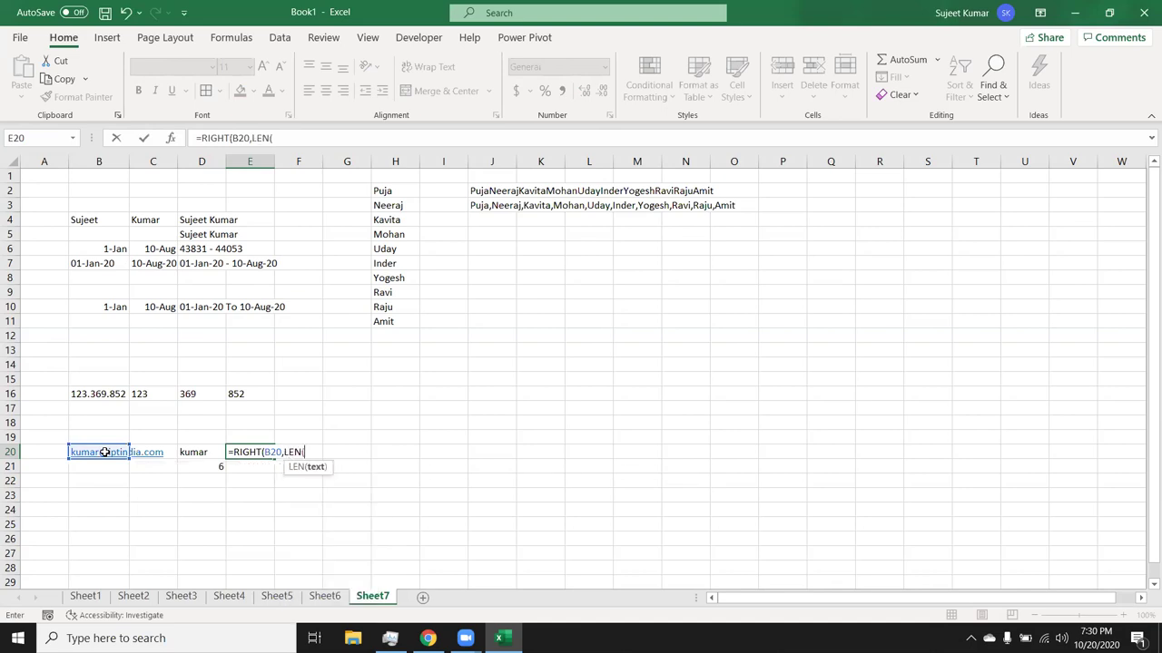
click(105, 452)
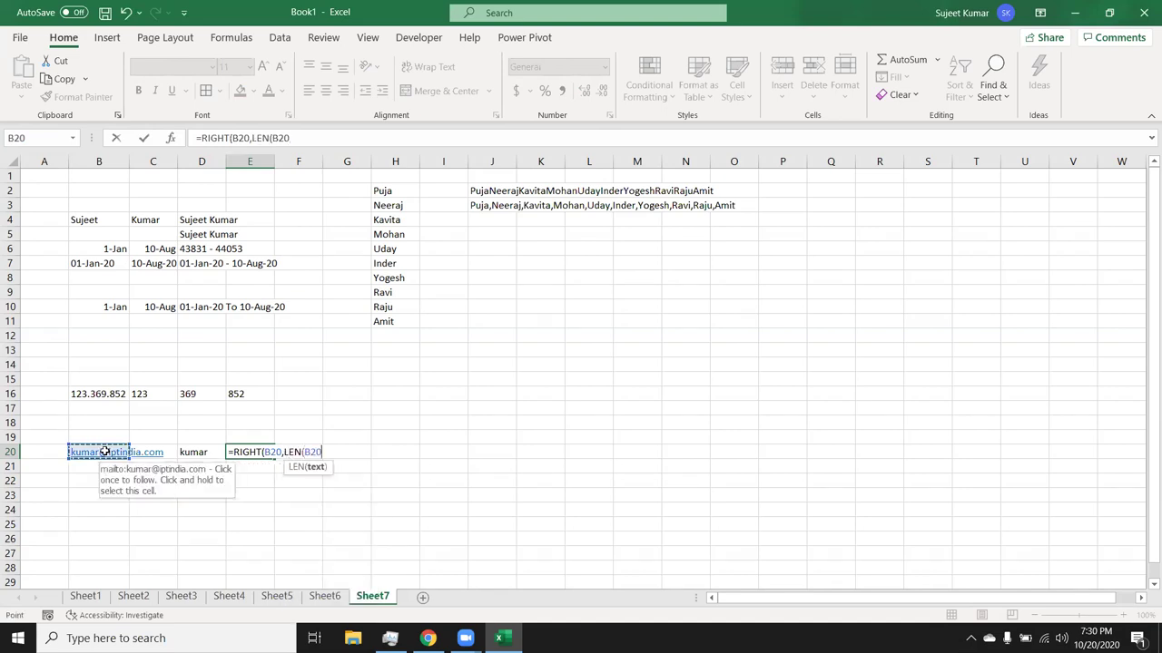
text()-)
click(186, 468)
key(Return)
key(Return)
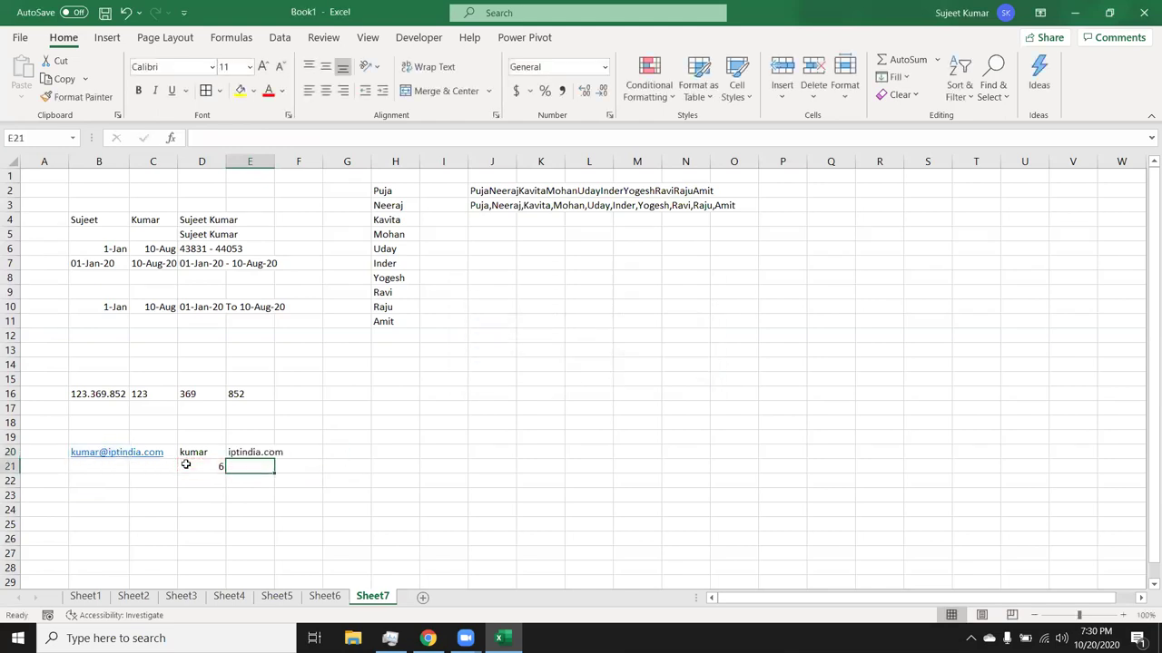
key(Up)
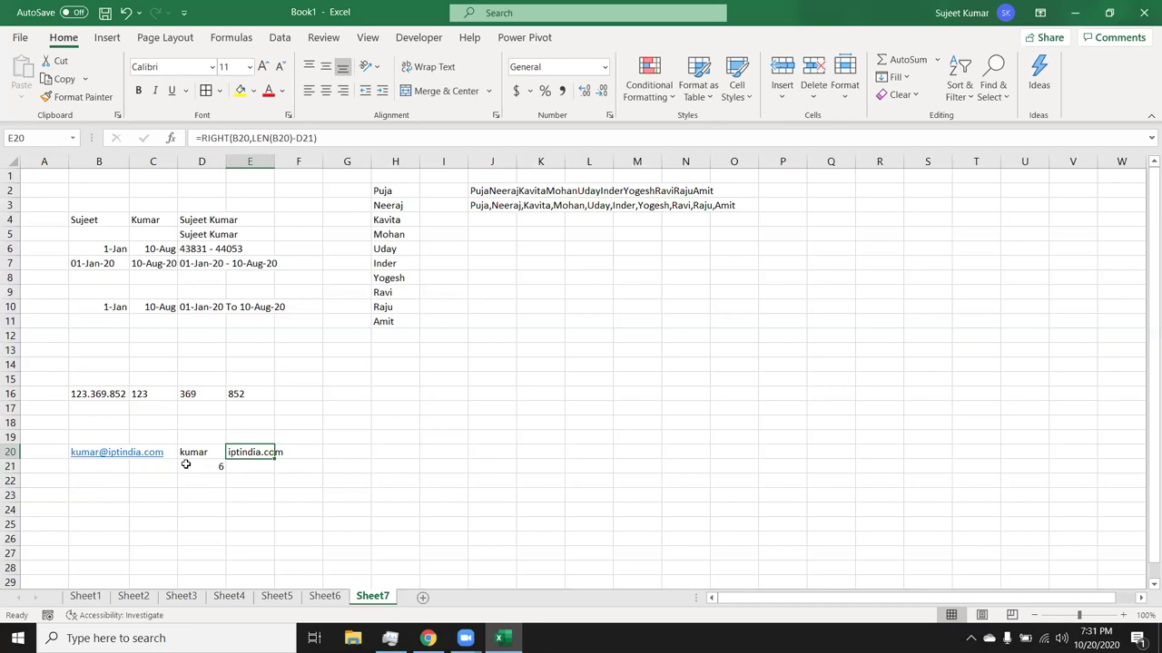
click(203, 453)
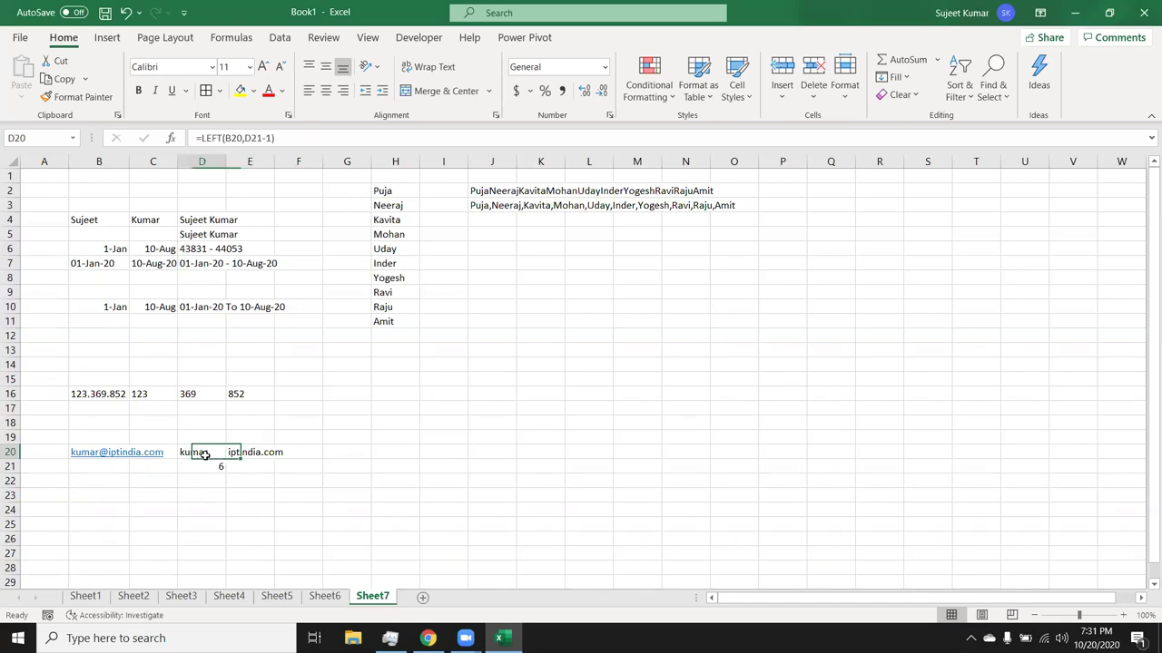
click(211, 467)
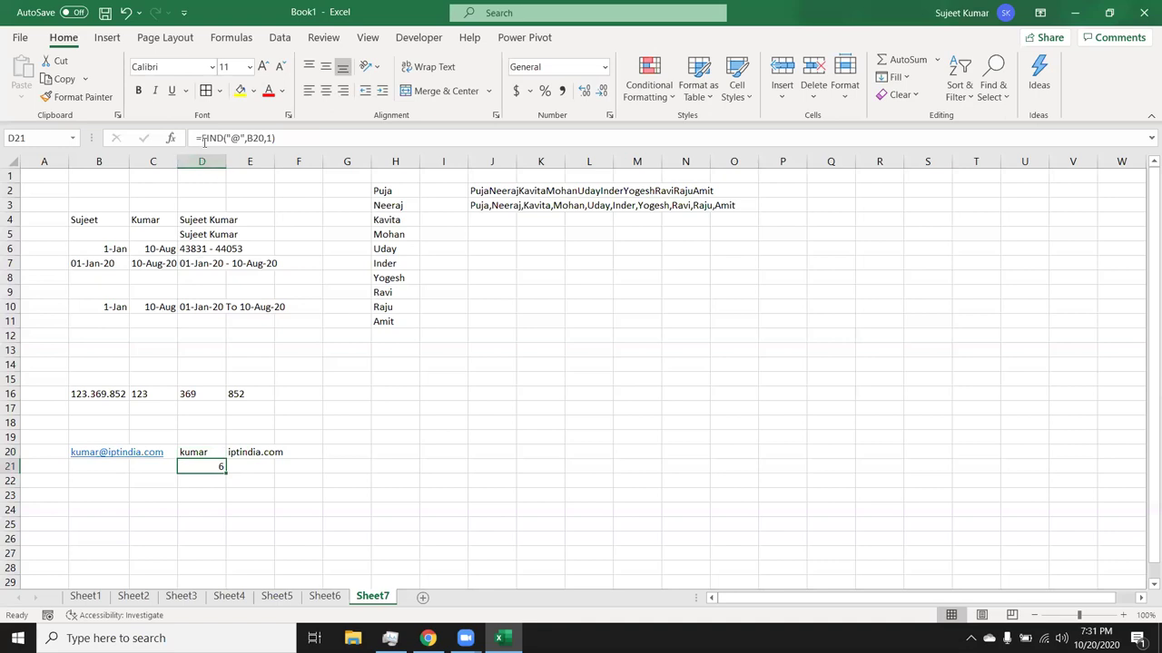
Step: Replace B20's e-mail with a longer Gmail address and auto-fit column D
click(111, 466)
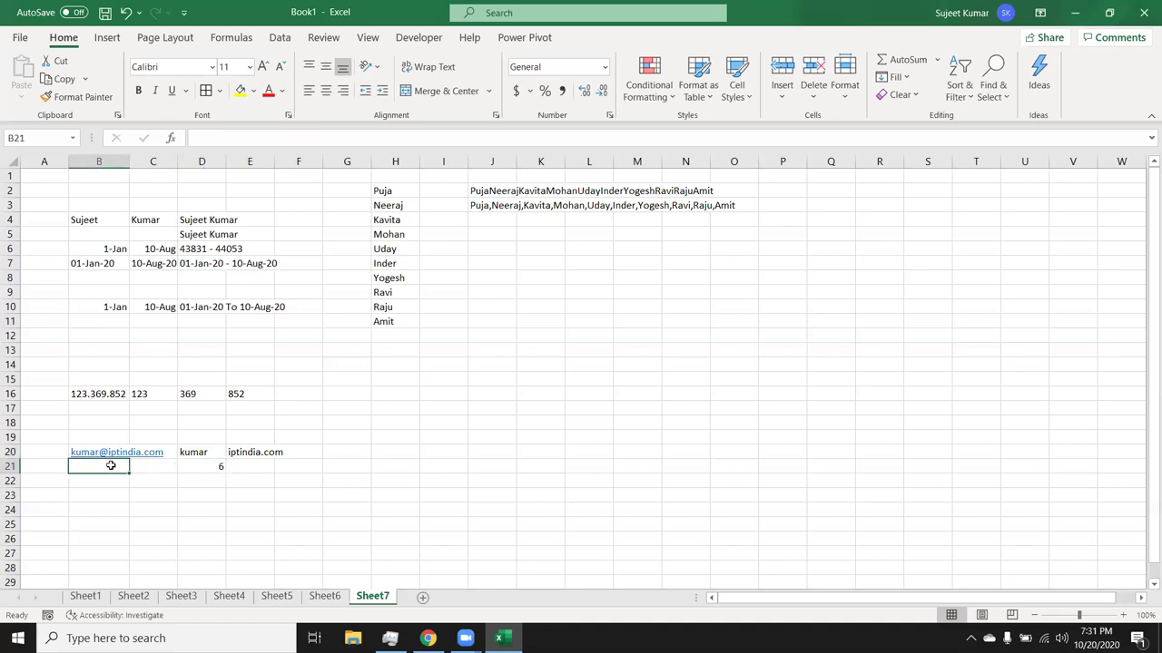
key(Up)
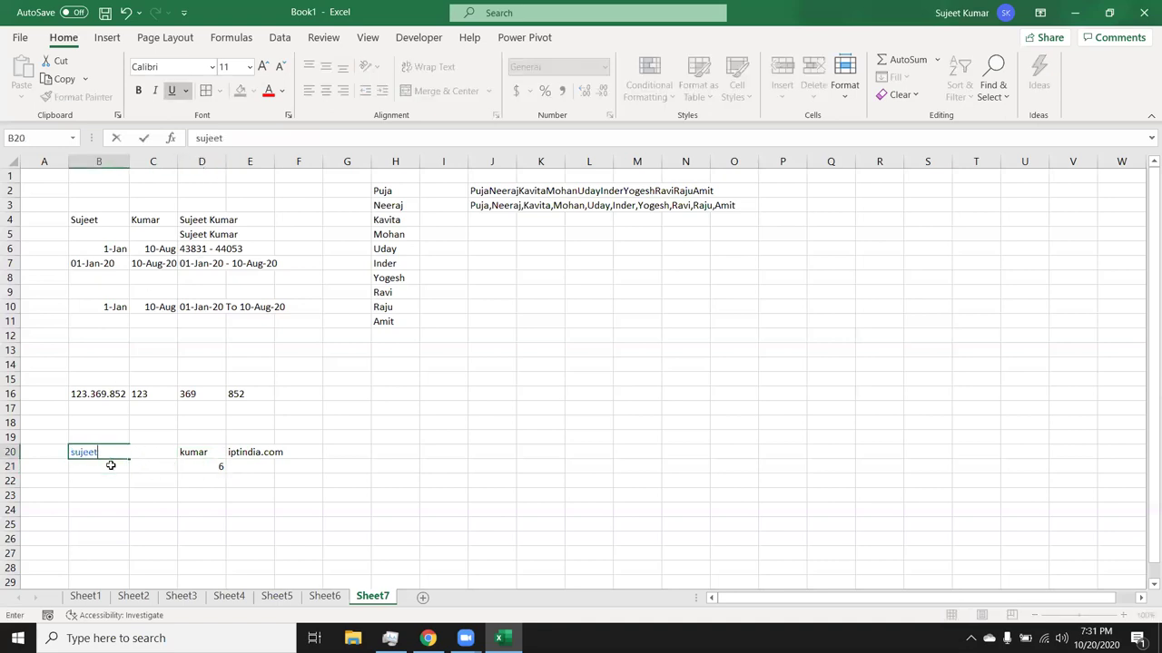
key(Return)
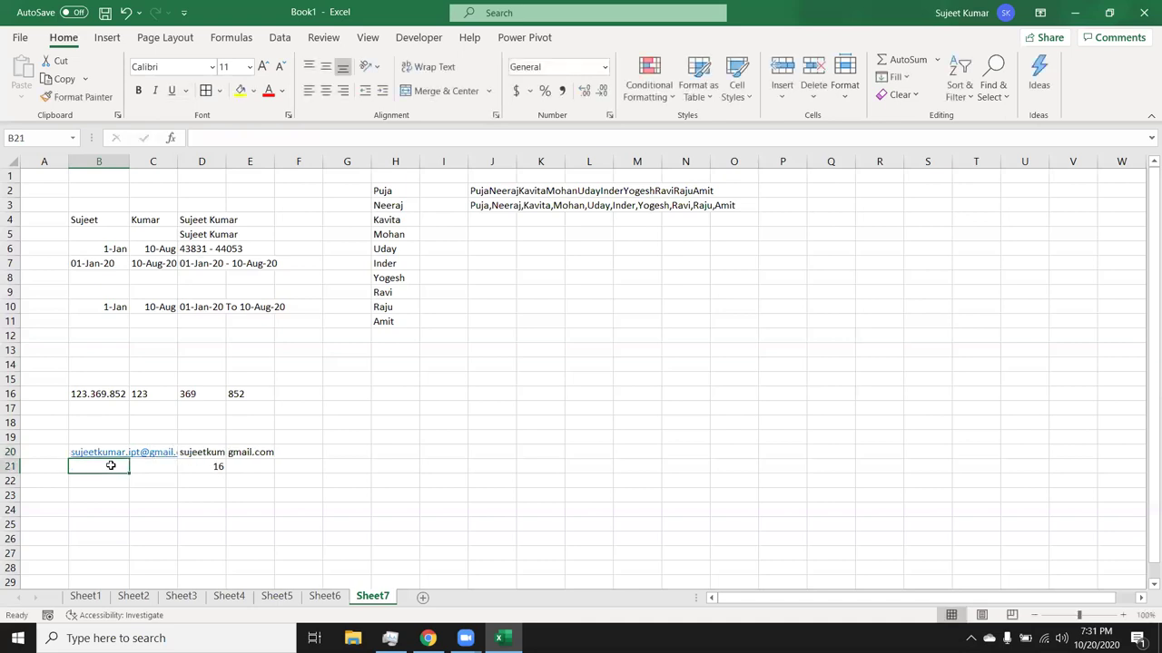
double_click(226, 162)
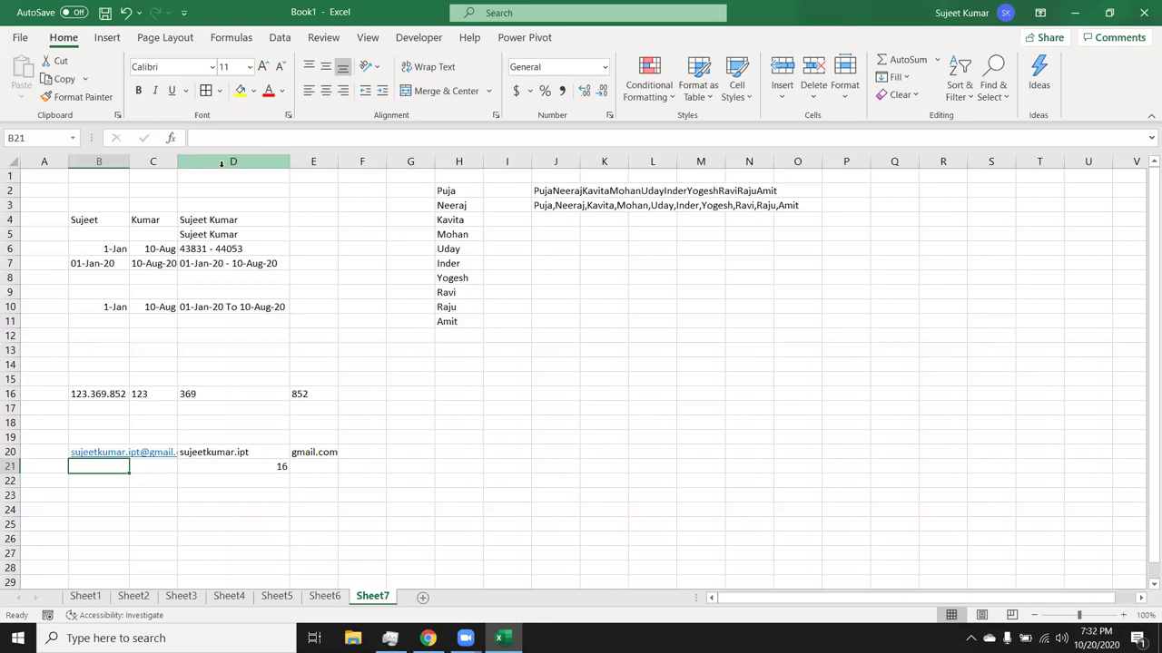
Step: Replace the D21 reference in D20's LEFT formula with FIND("@",B20,1)
click(271, 464)
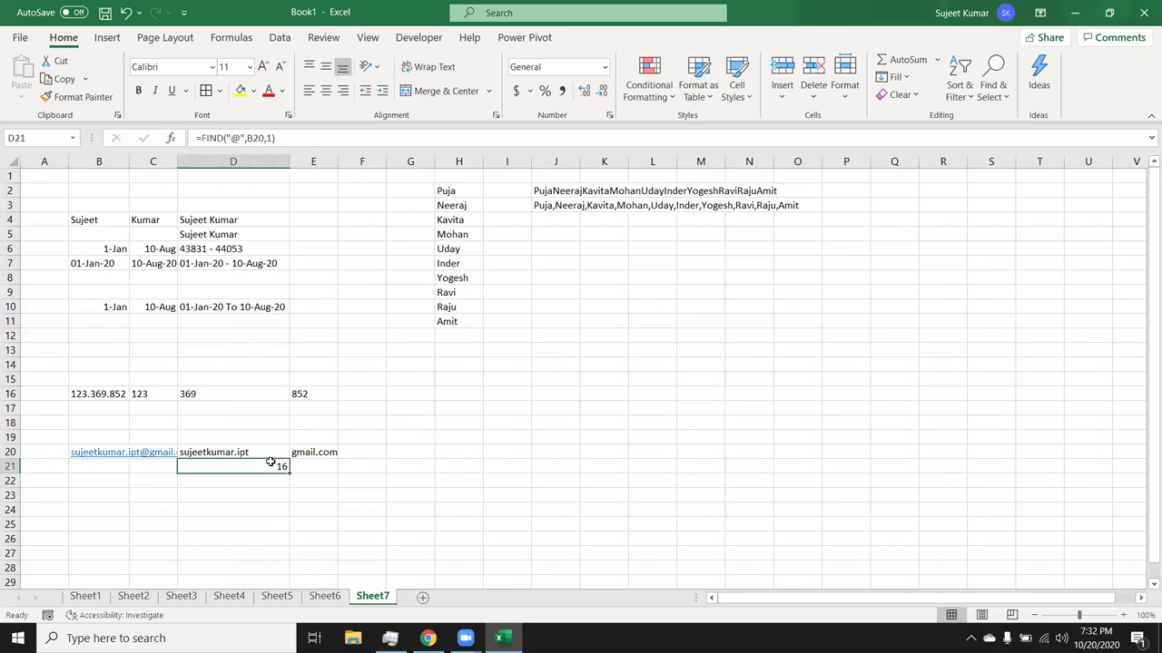
click(234, 136)
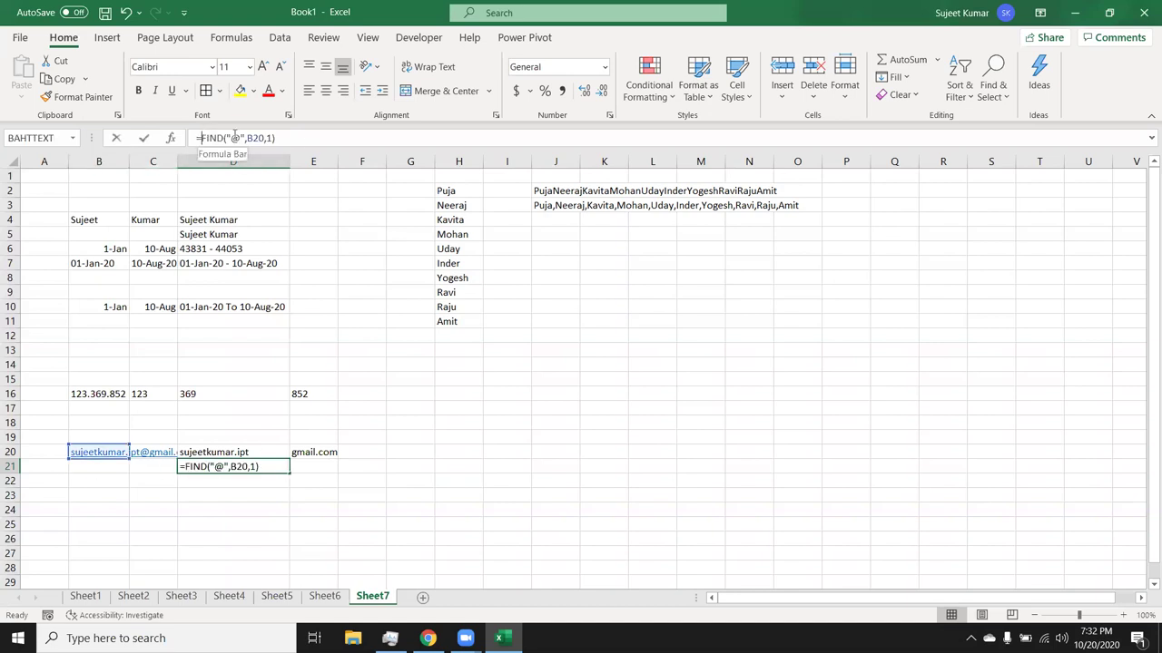
drag(202, 138, 276, 138)
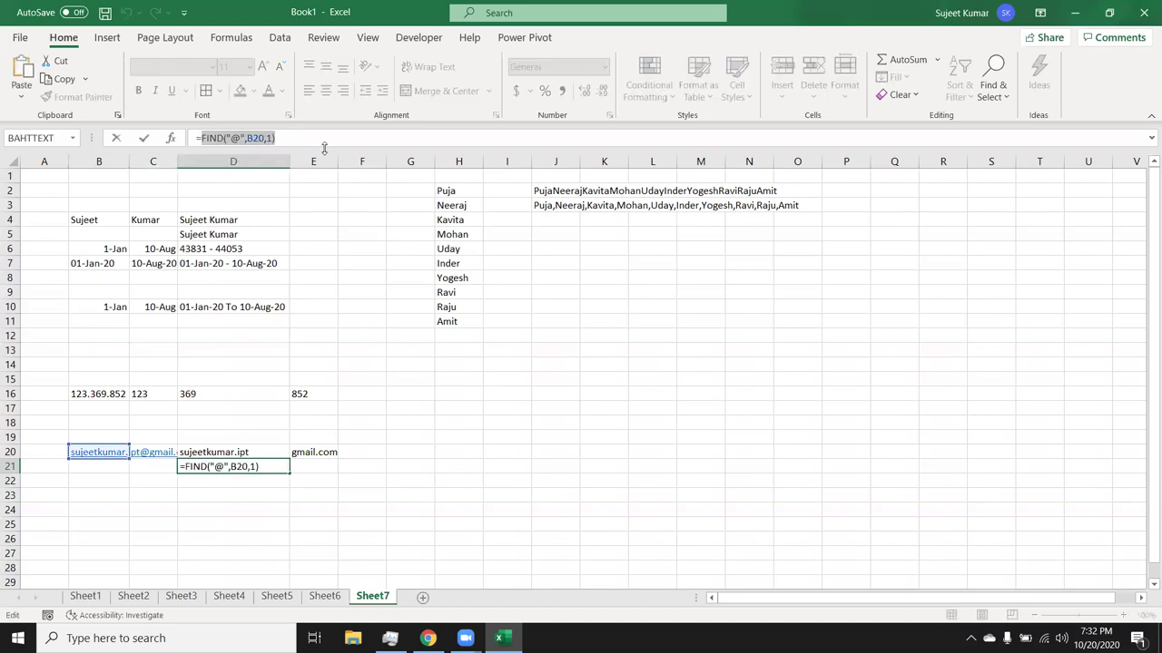
key(ctrl+Return)
key(Up)
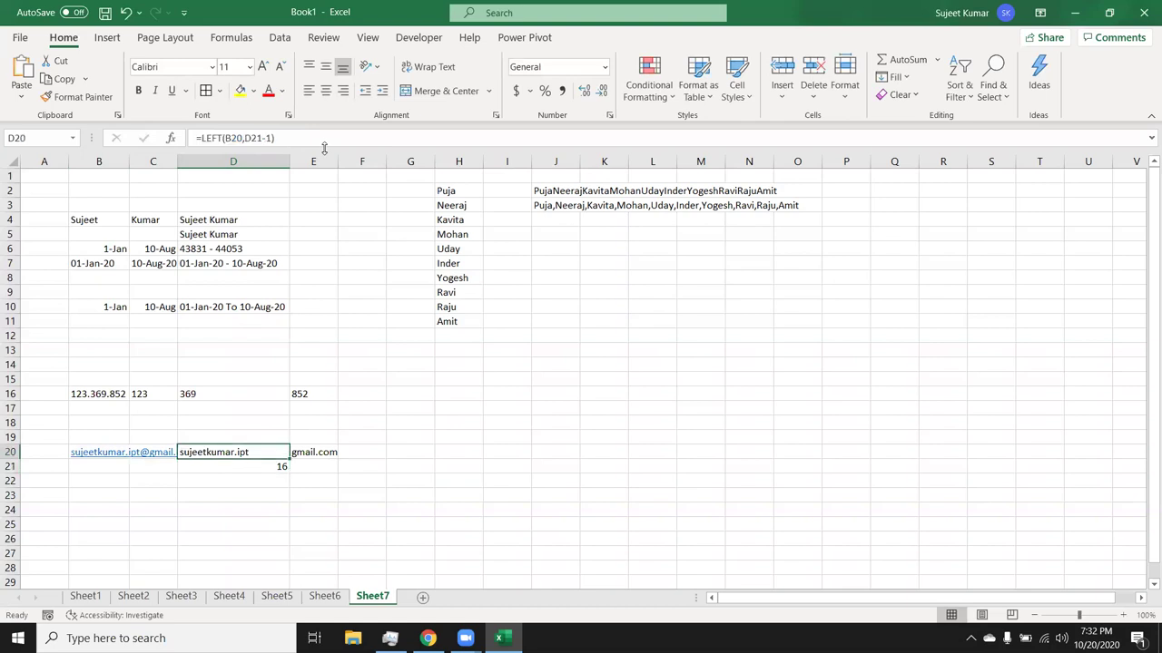
click(254, 137)
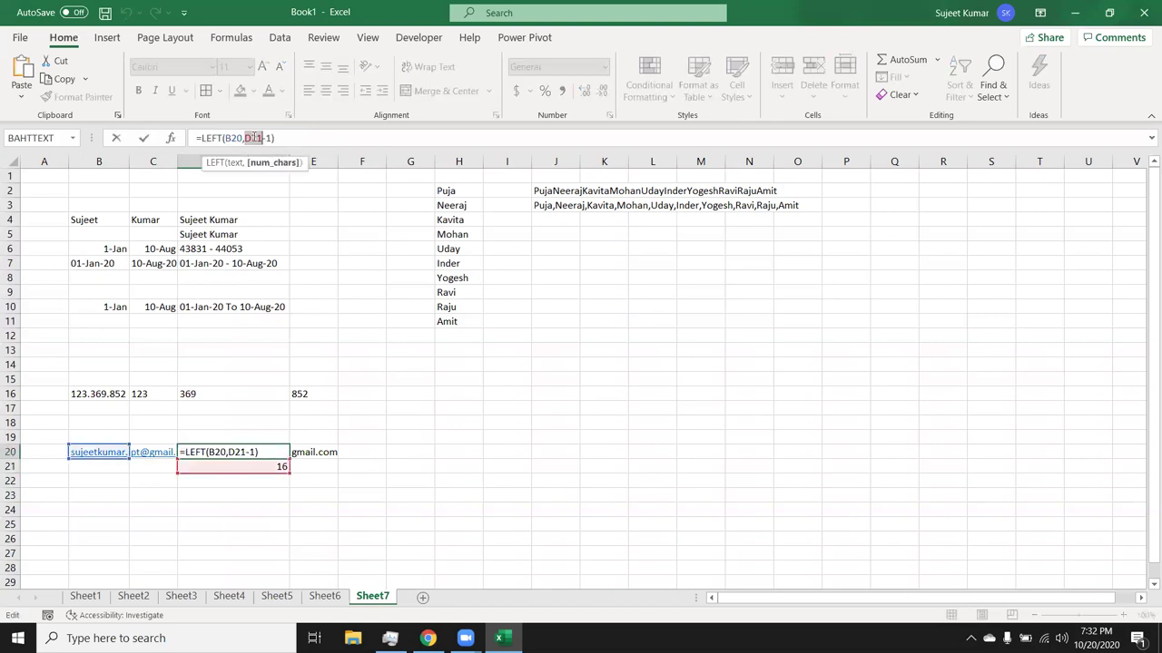
text(FIND("@",B20,1))
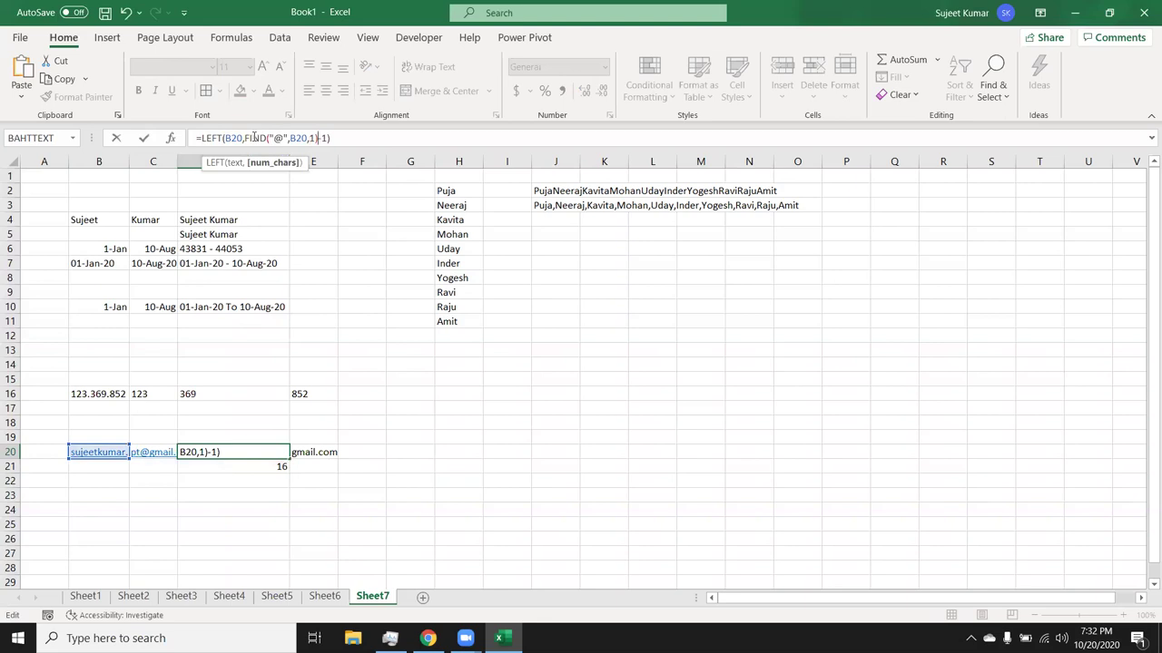
key(Return)
Step: Replace the D21 reference in E20's RIGHT formula with FIND("@",B20,1)
key(Up)
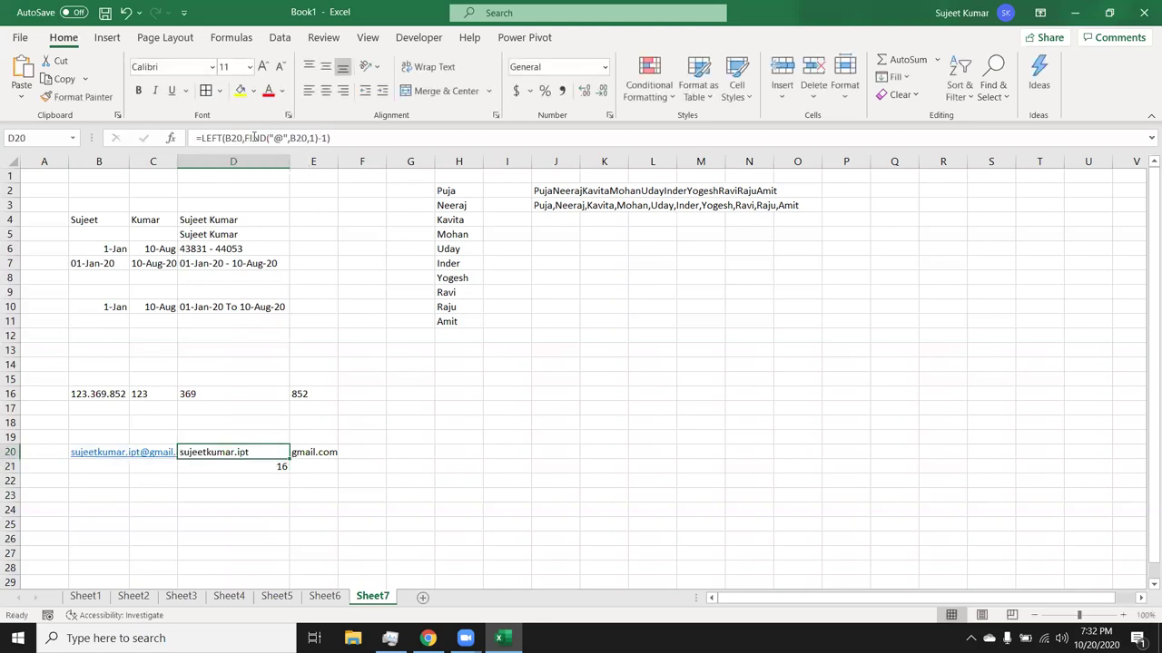
key(Right)
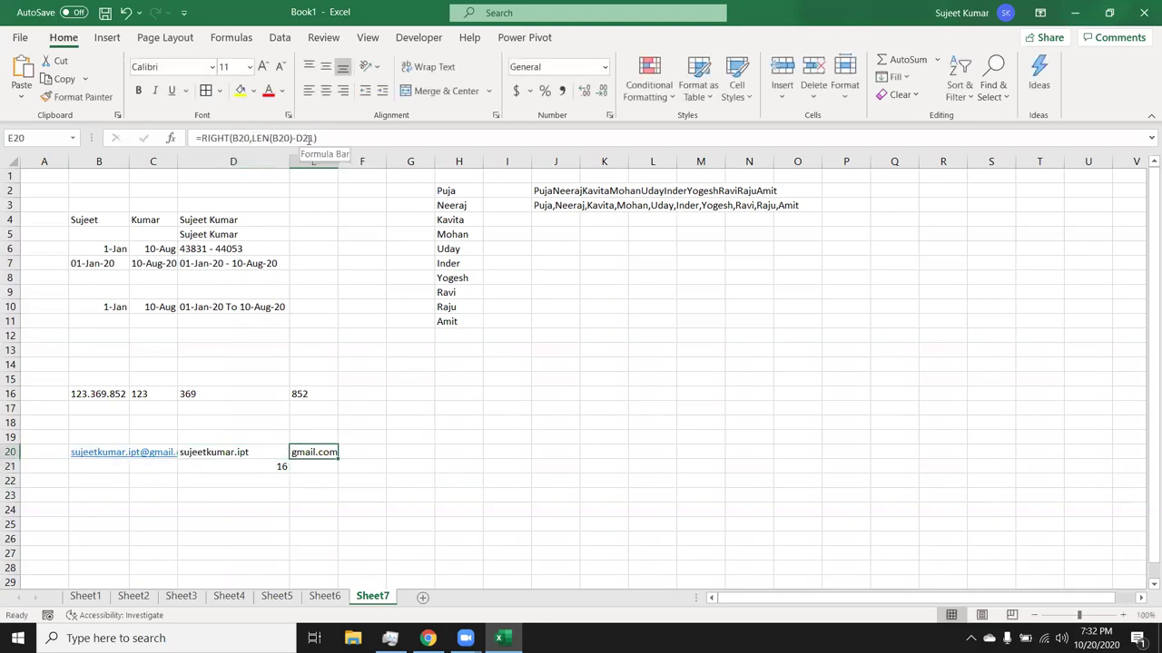
click(310, 138)
double_click(309, 138)
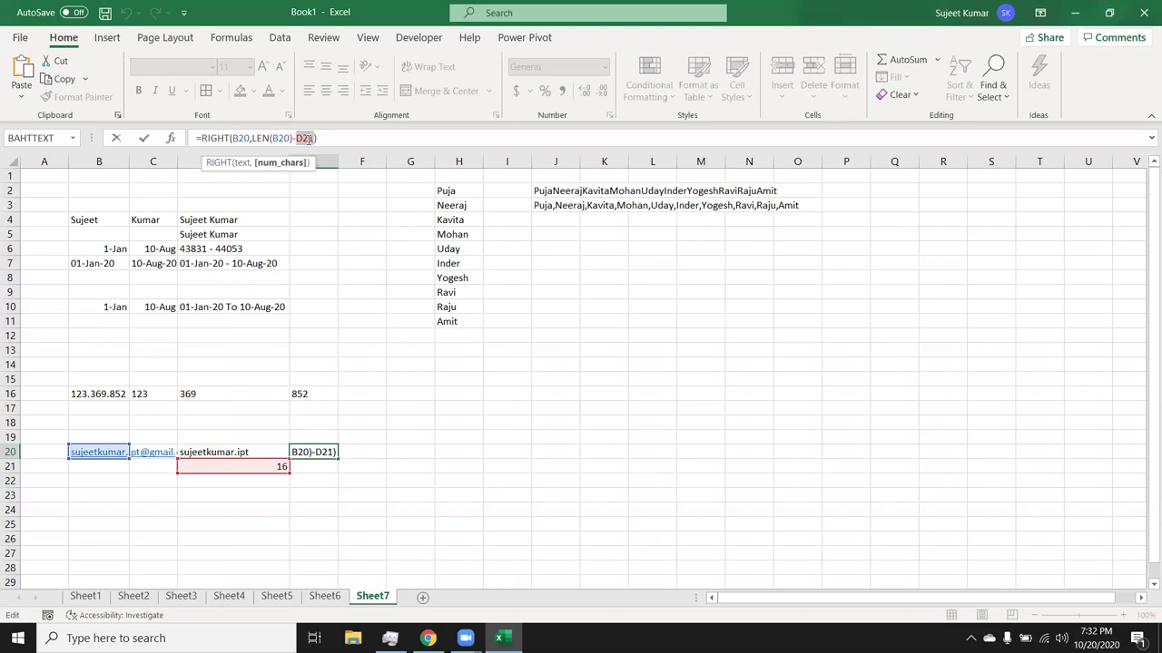
text(FIND("@",B20,1))
key(Return)
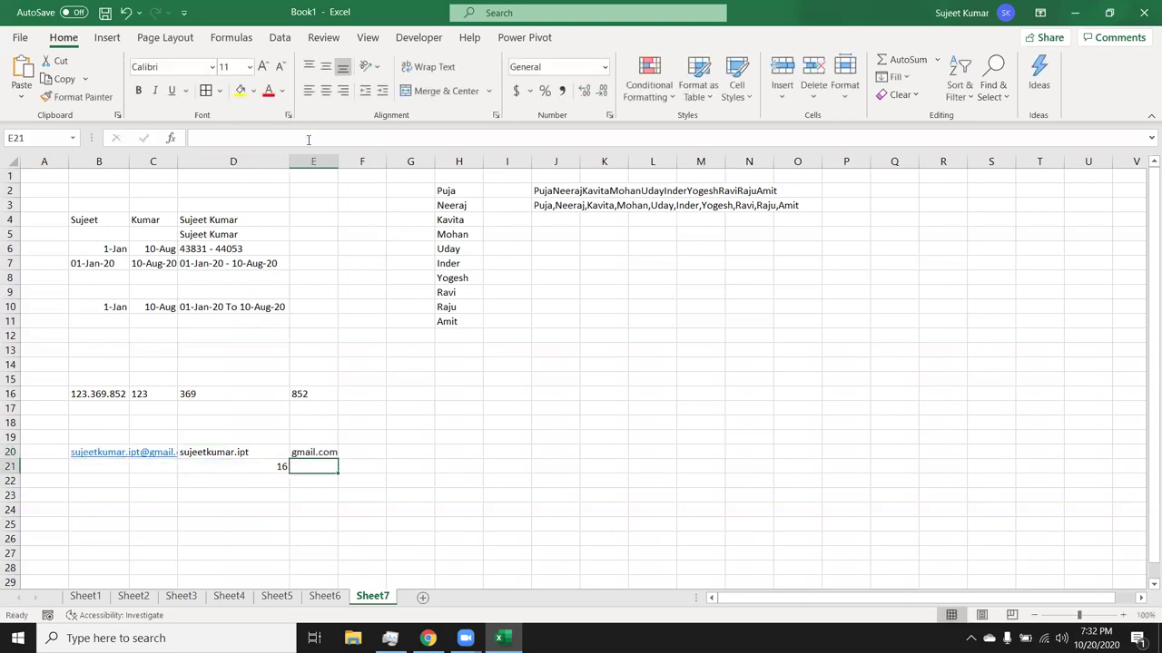
Step: Clear the FIND helper result from D21 and re-confirm D20's user-name formula
key(Left)
key(Delete)
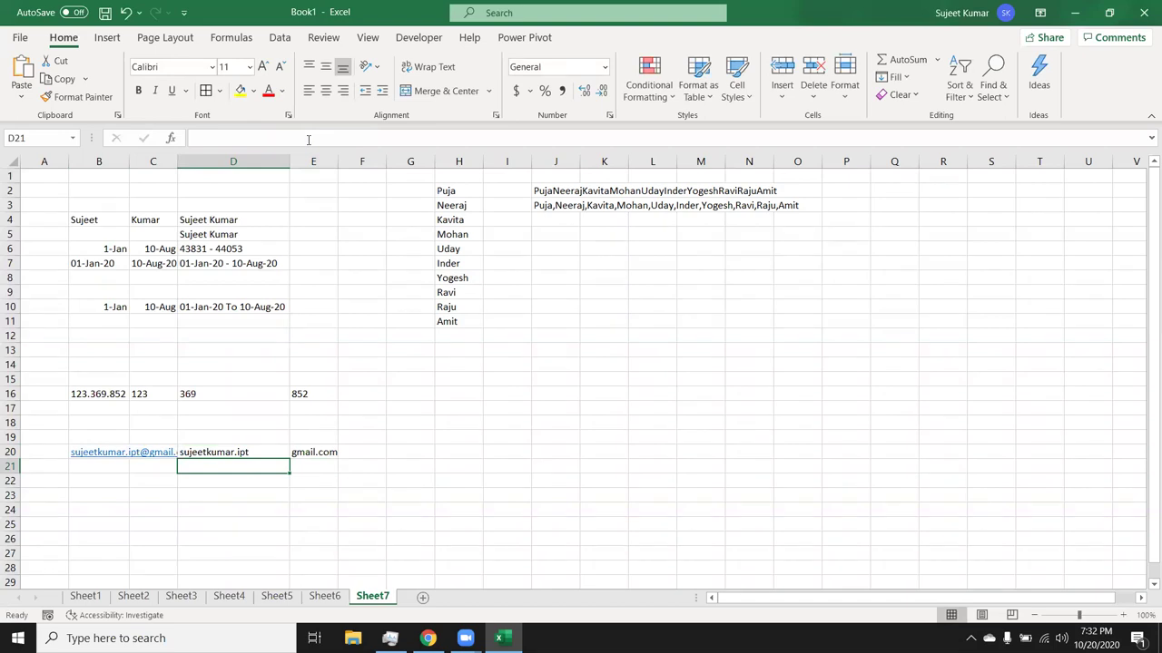
key(Up)
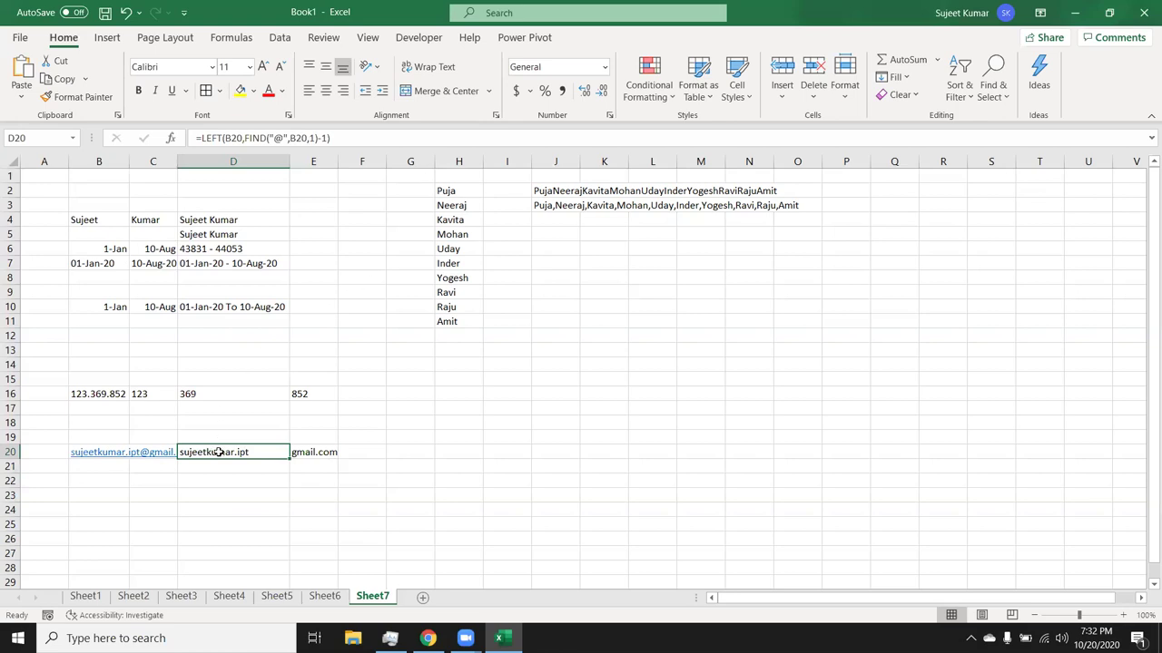
double_click(219, 452)
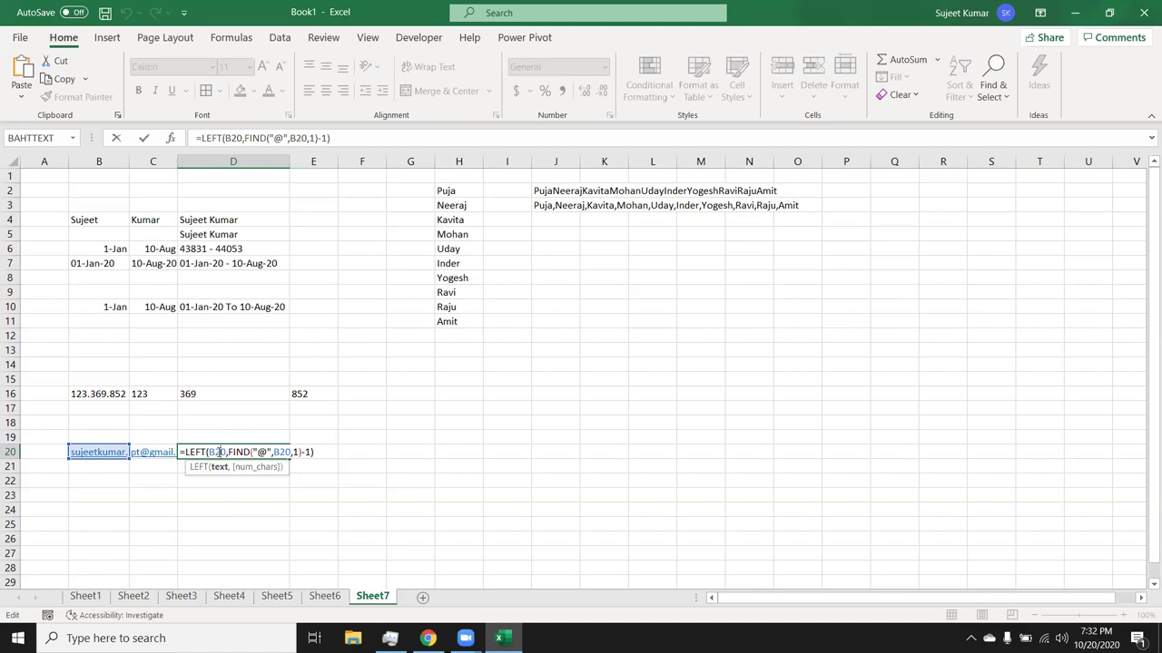
key(Return)
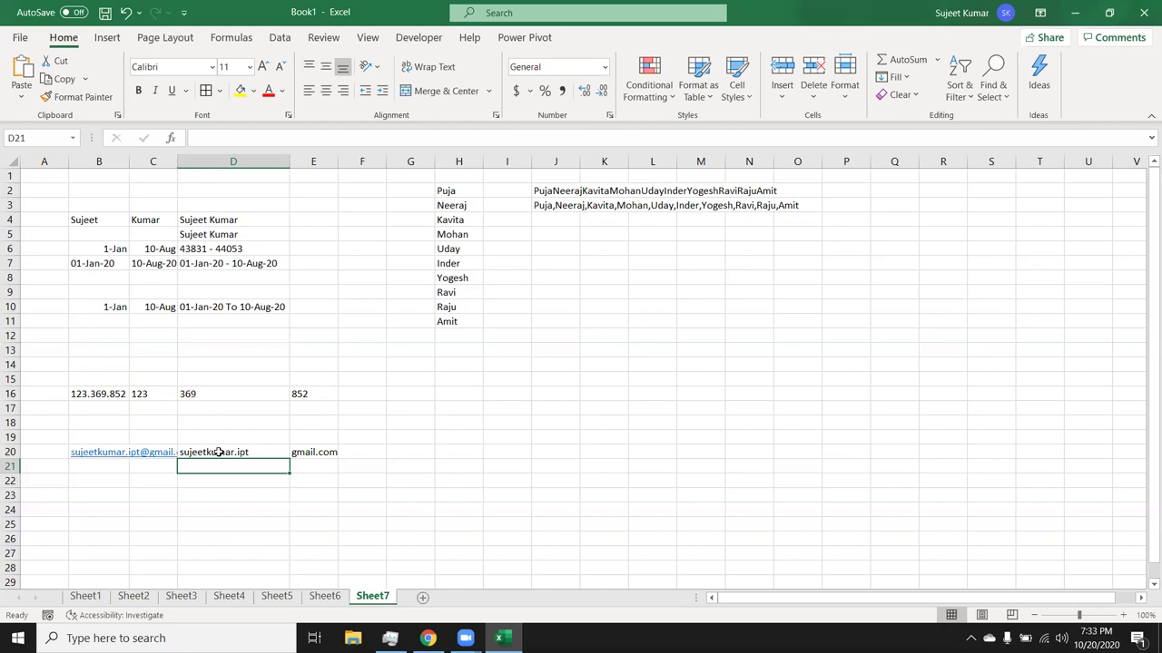
key(Up)
Step: Enter the number 1236 in cell H15
key(Left)
key(Right)
key(Right)
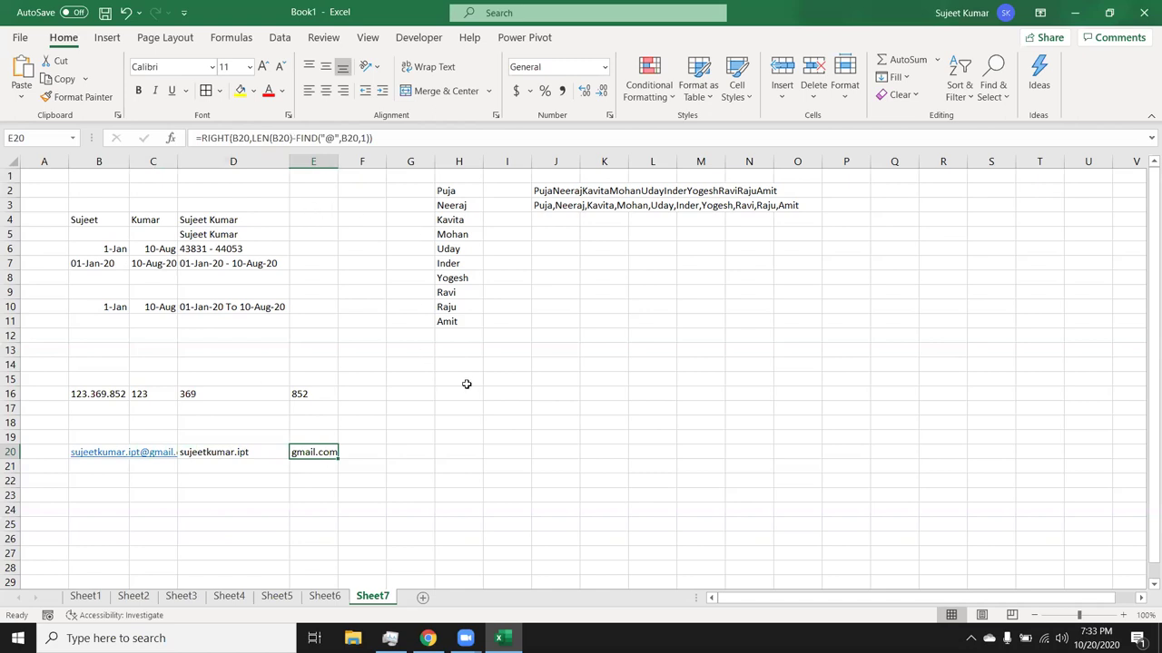
click(464, 385)
text(1236)
key(Return)
key(Up)
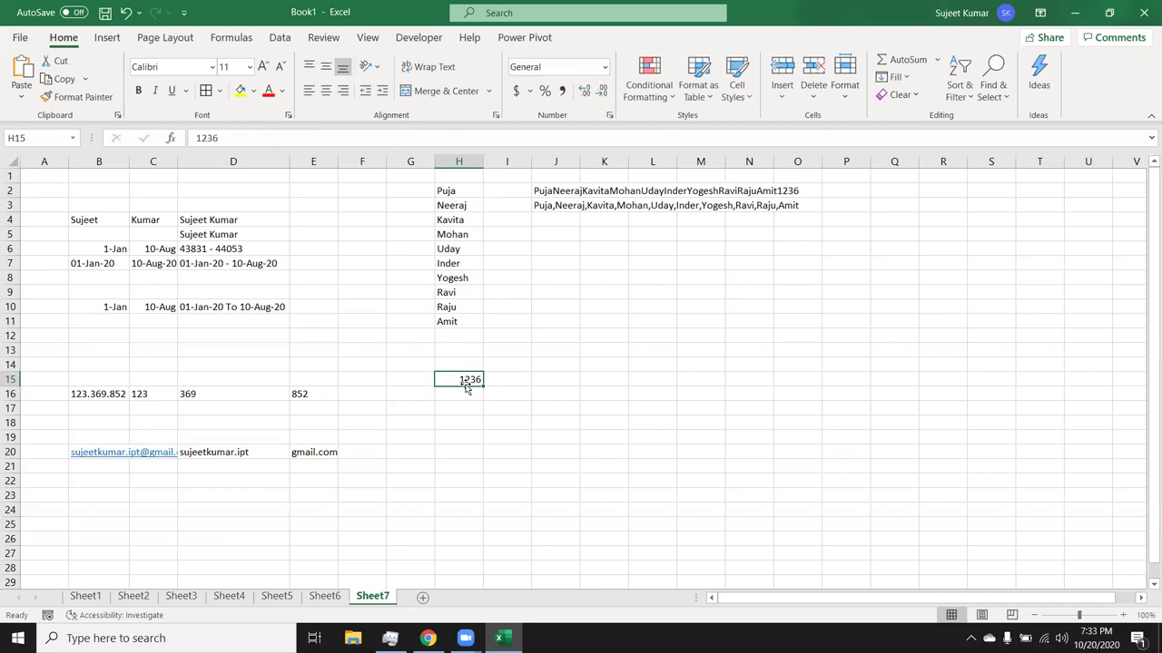
key(Right)
Step: Enter =FIXED(H15) in I15 and =DOLLAR(H15) in I16
text(=fix)
key(Tab)
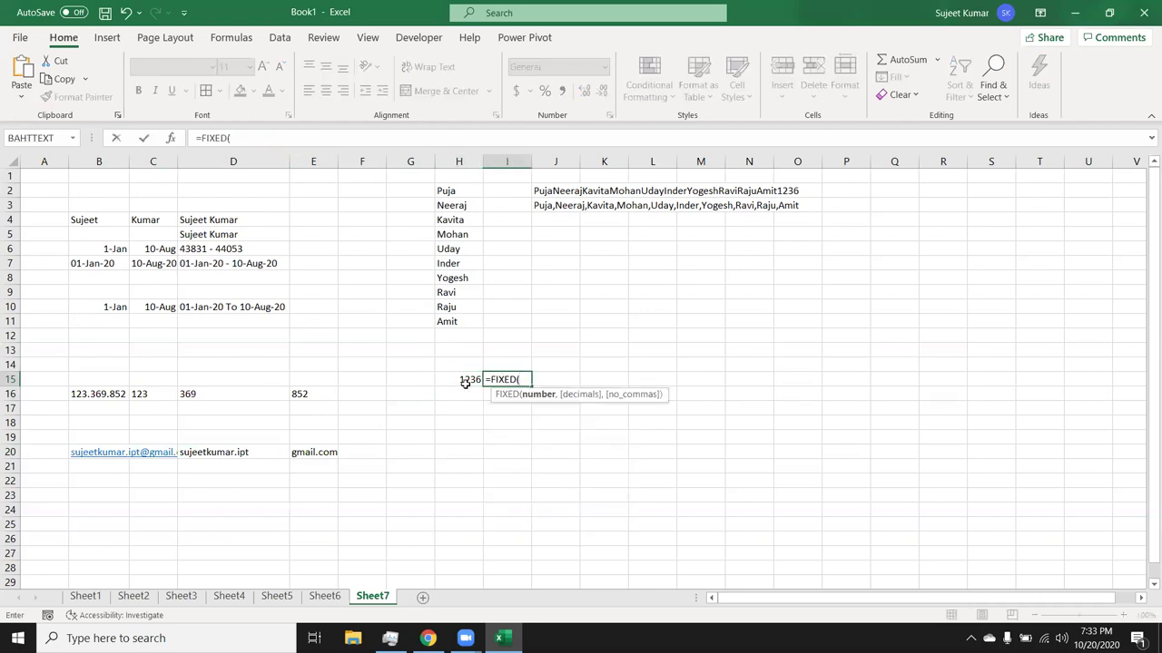
click(465, 382)
key(Return)
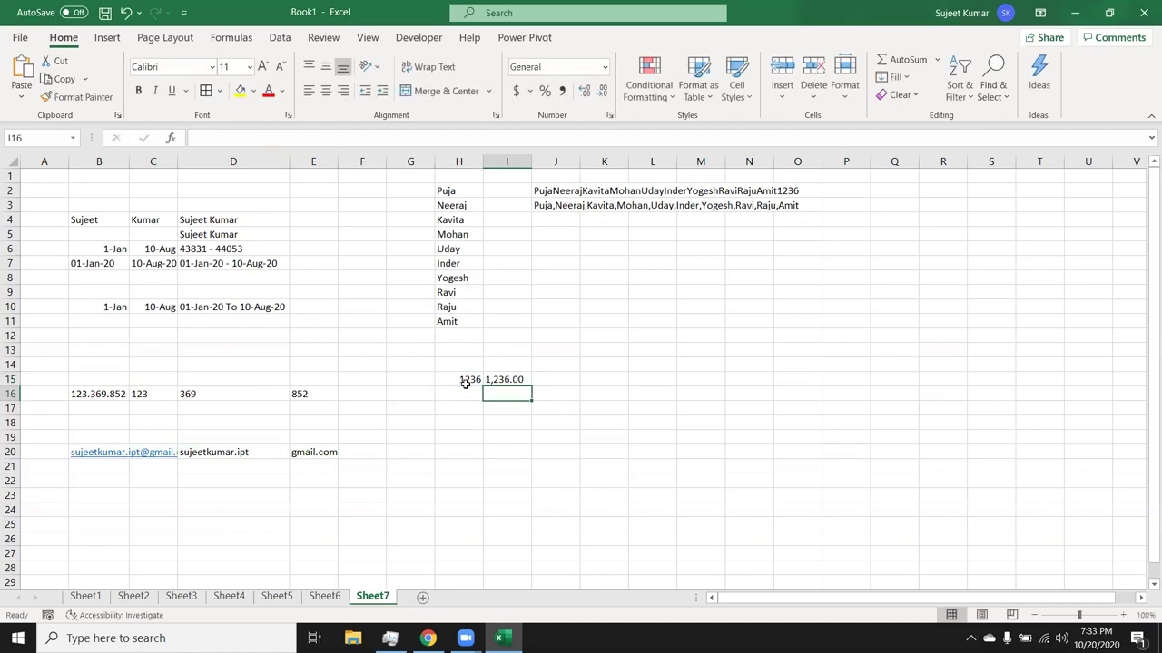
text(=dol)
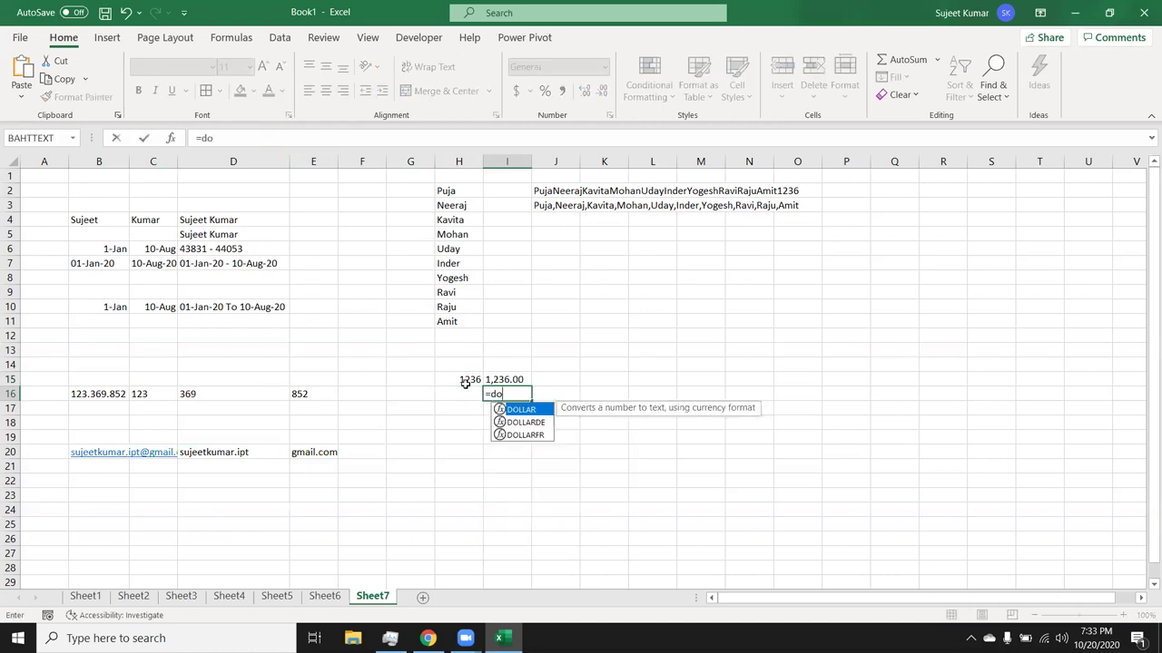
key(Tab)
click(466, 384)
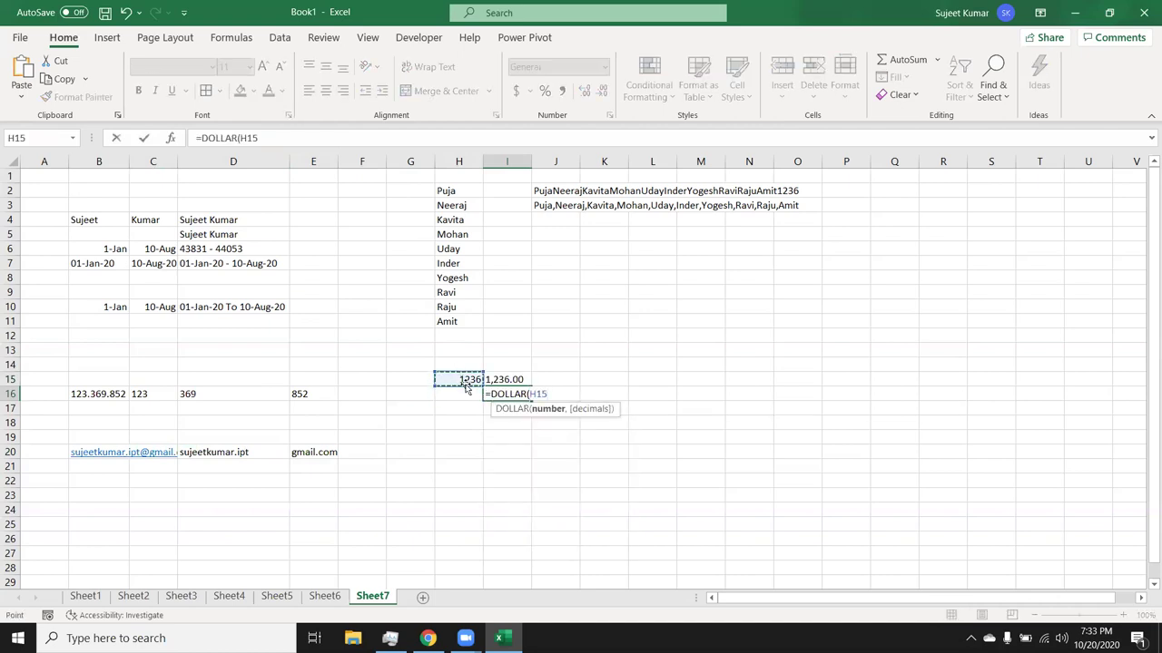
key(Return)
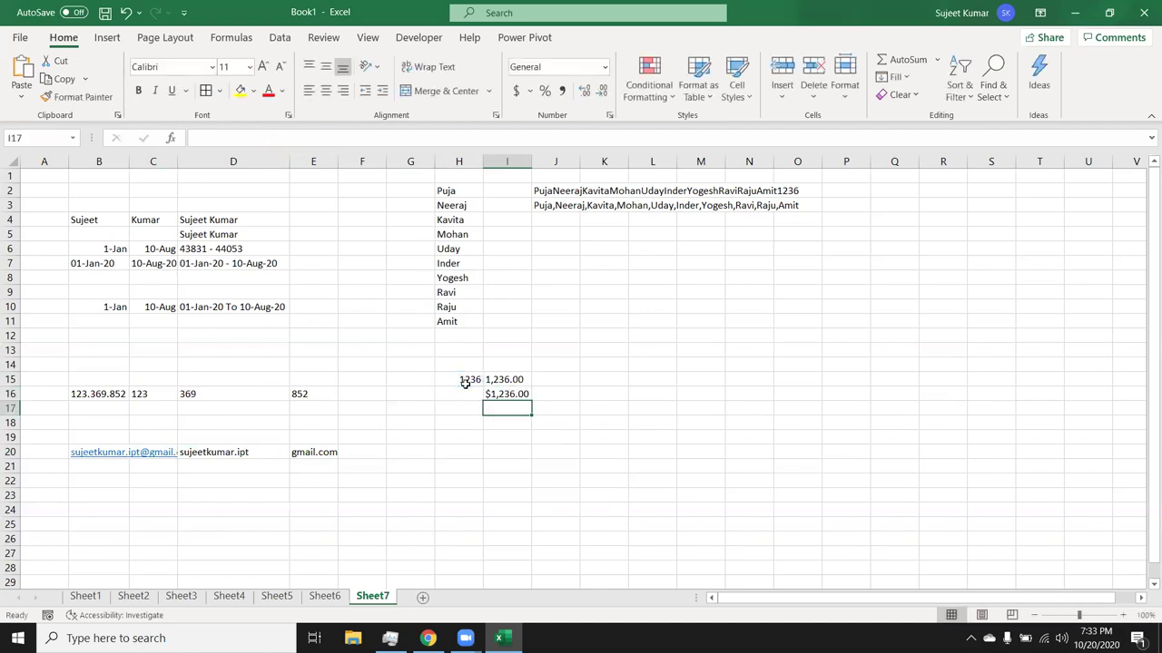
Step: Apply Comma Style and Decrease Decimal to the FIXED result in I15
click(513, 383)
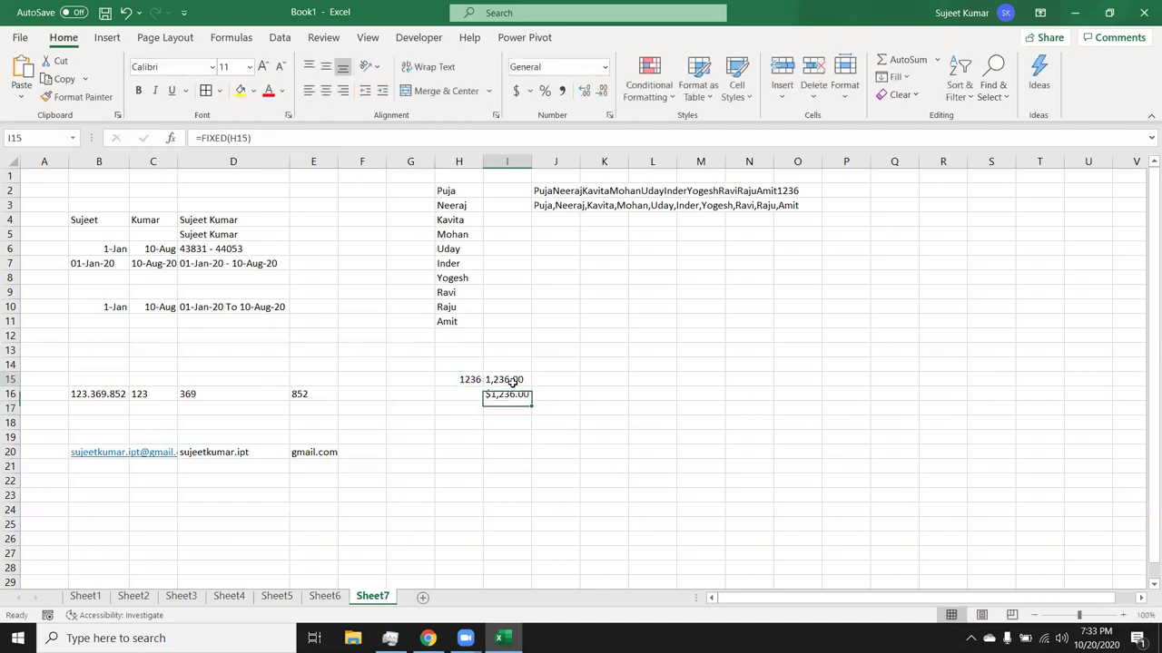
click(560, 92)
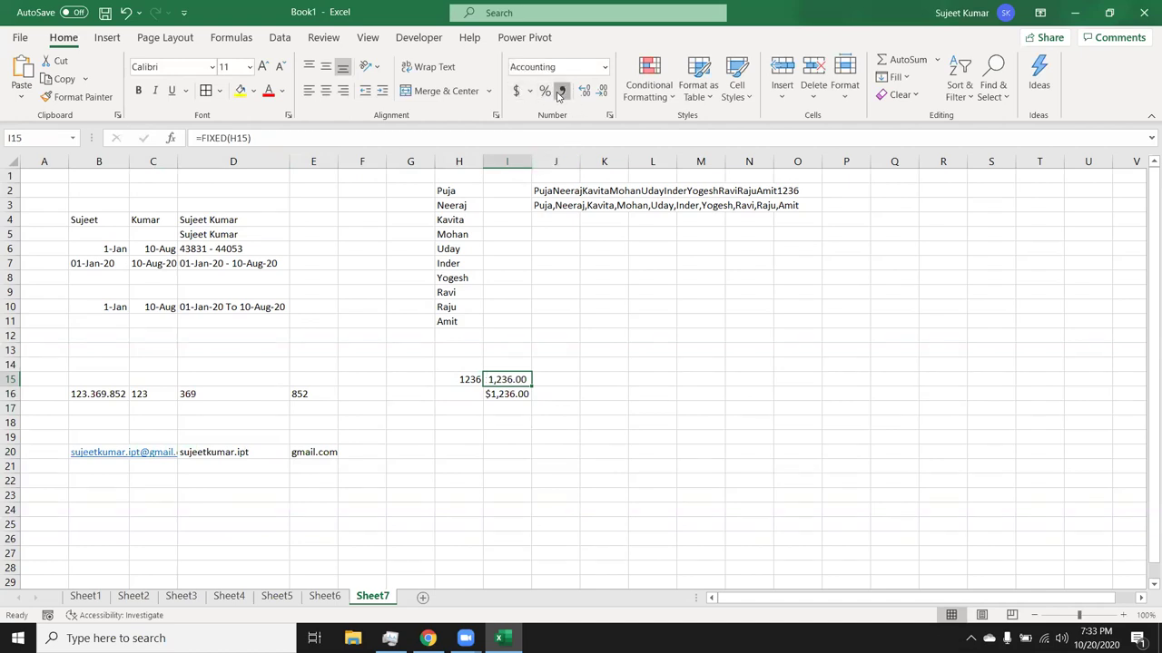
click(599, 93)
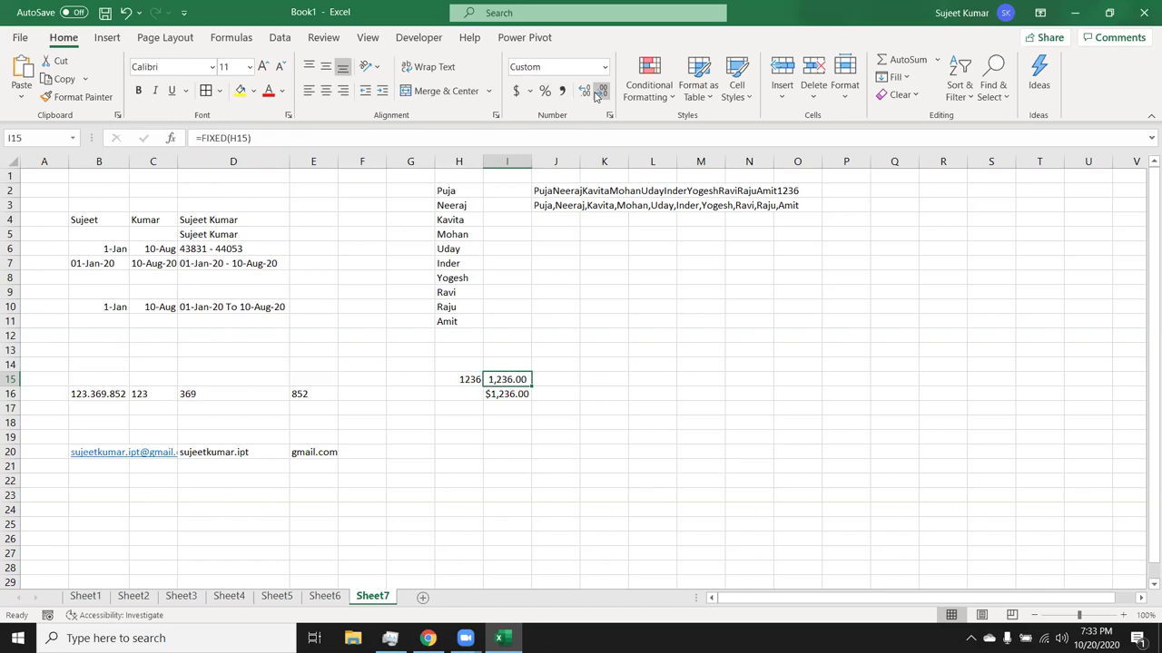
key(Down)
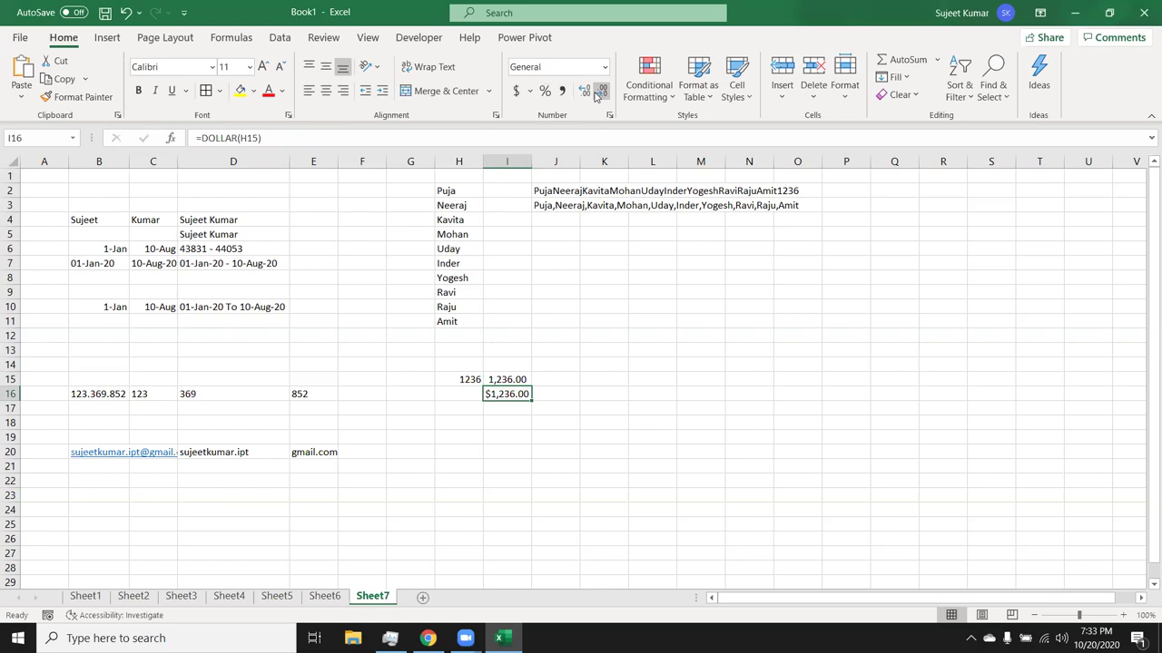
click(577, 321)
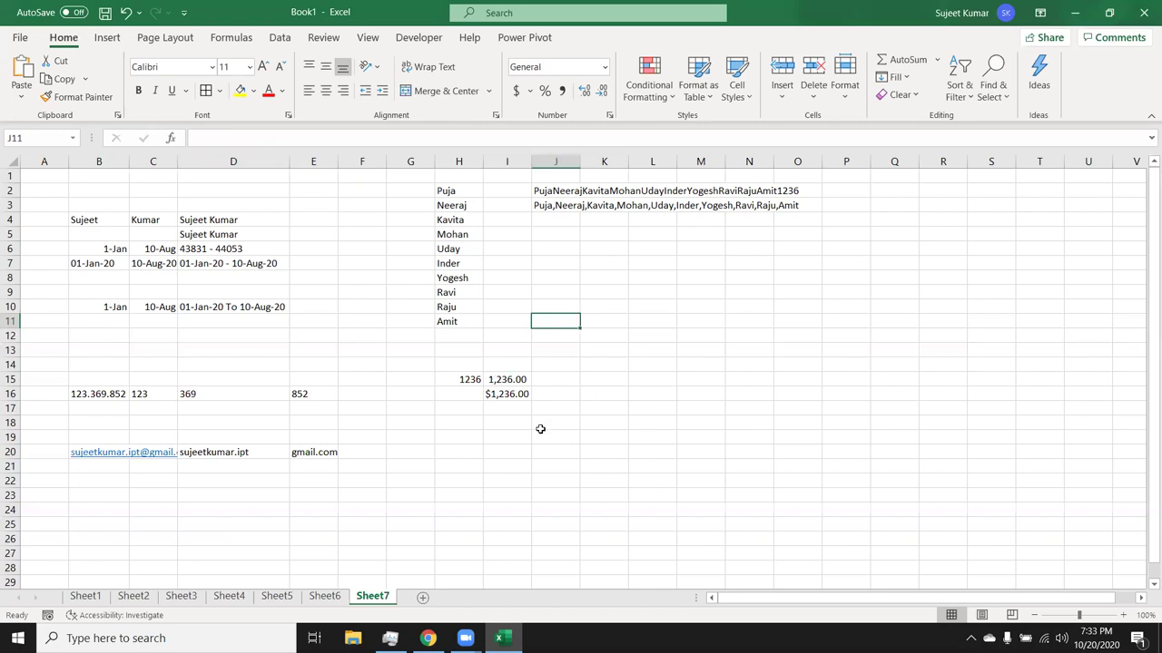
Step: Type RAM in K14 and ram in L14, and compare them with =K14=L14 in M14
click(609, 364)
text(RAM)
key(Tab)
text(ra)
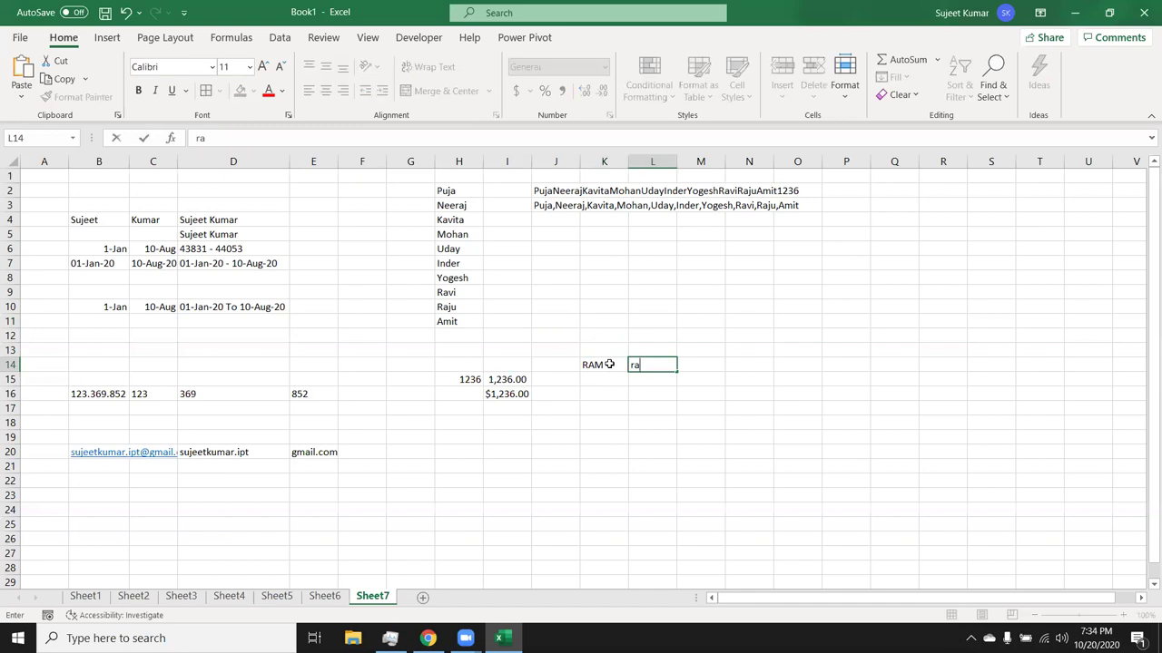
text(m)
key(Tab)
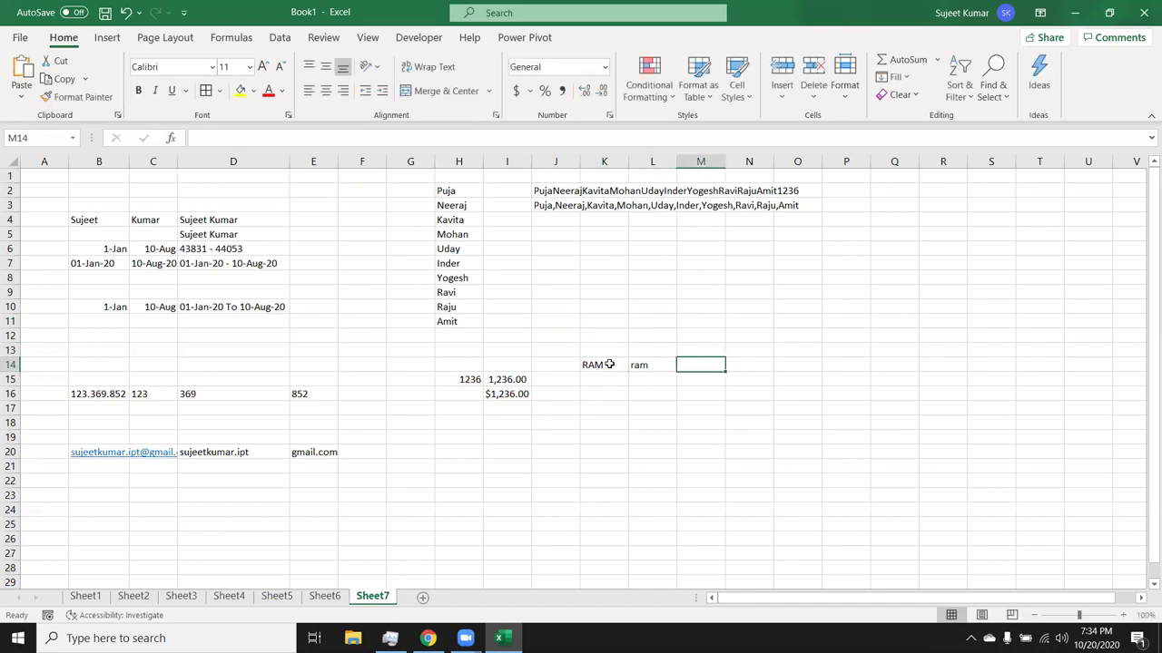
text(=)
key(Left)
key(Left)
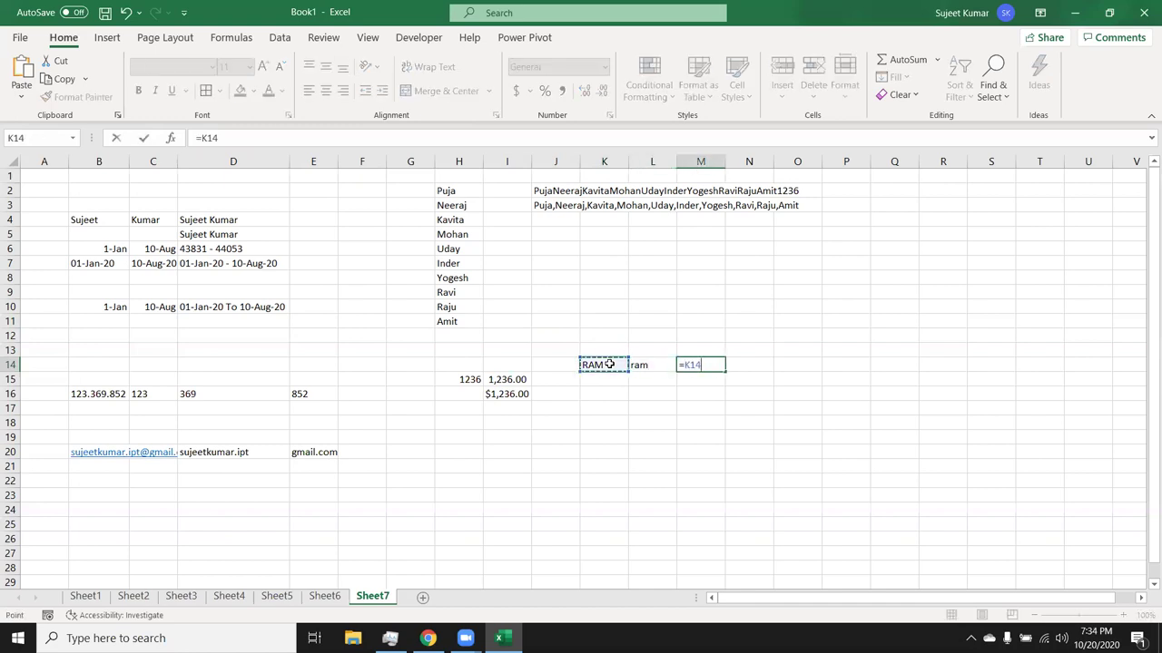
text(=)
key(Right)
key(Return)
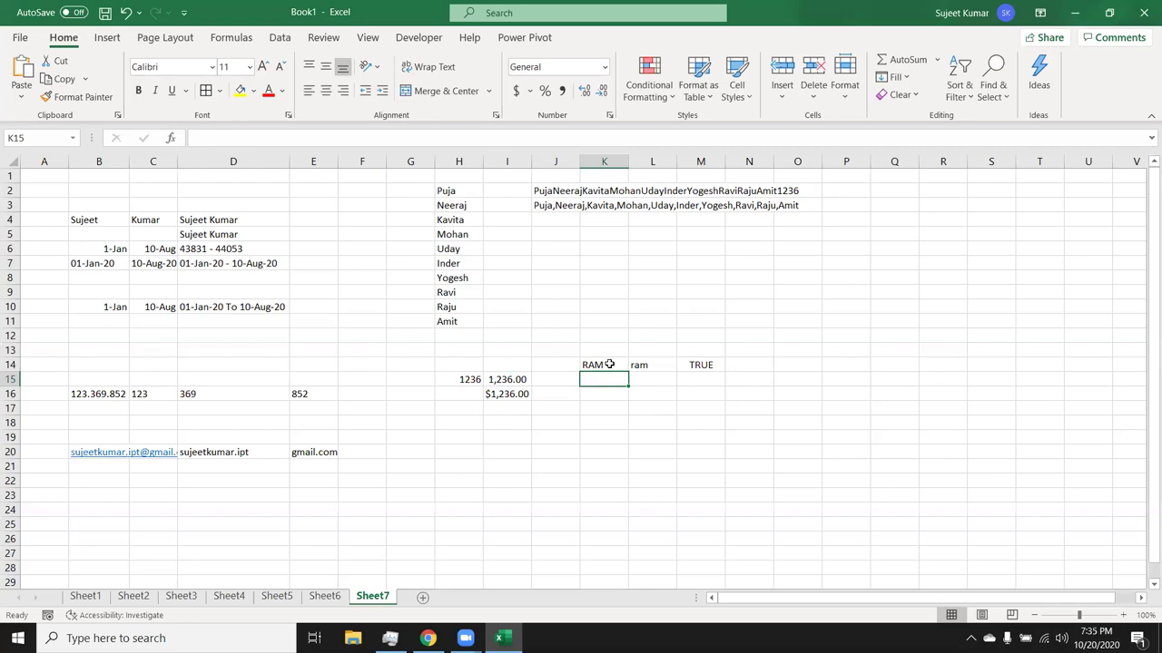
Step: Enter =EXACT(K14,L14) in M15 for a case-sensitive comparison
key(Right)
key(Right)
text(=ex)
key(Tab)
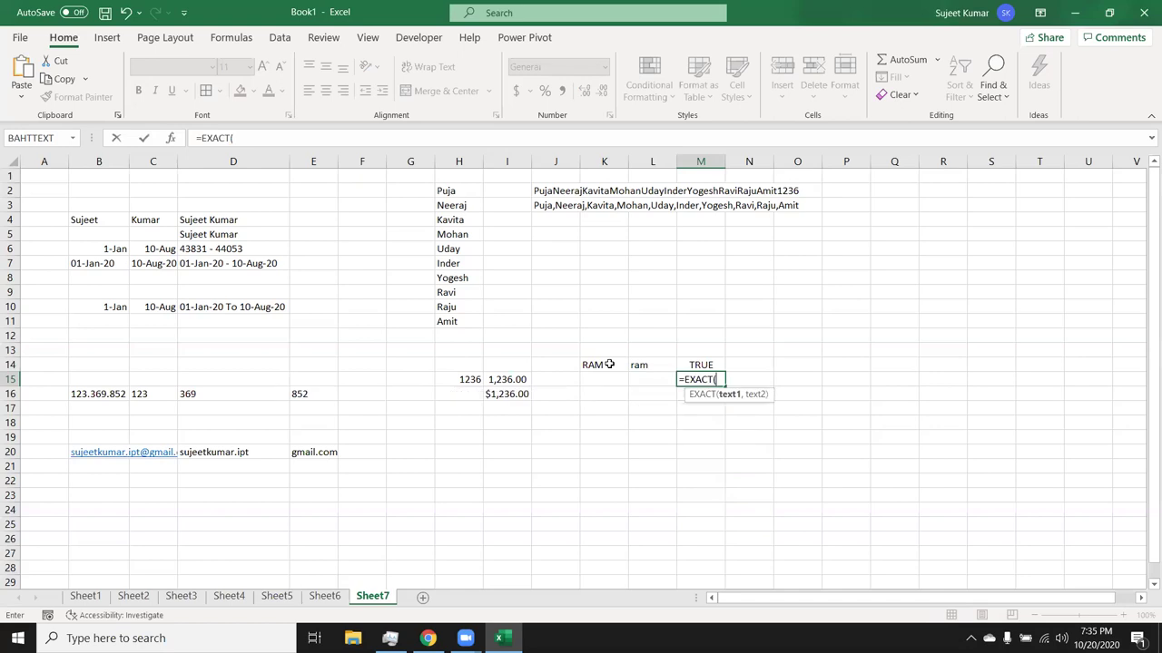
click(602, 364)
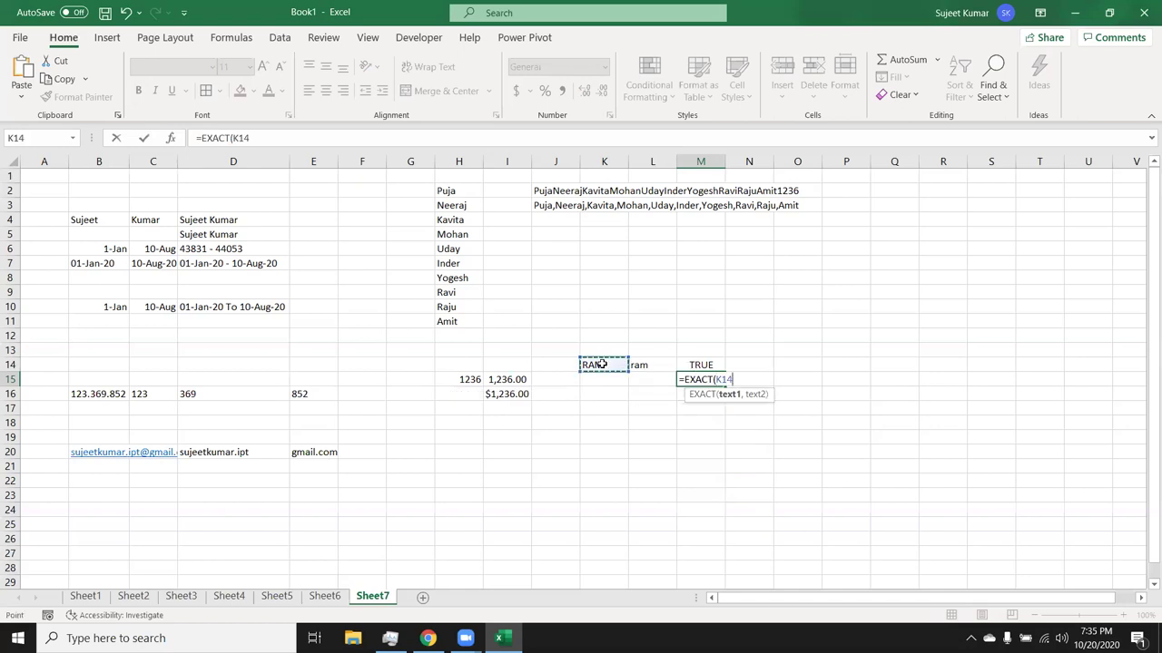
text(,)
click(662, 365)
text())
key(Return)
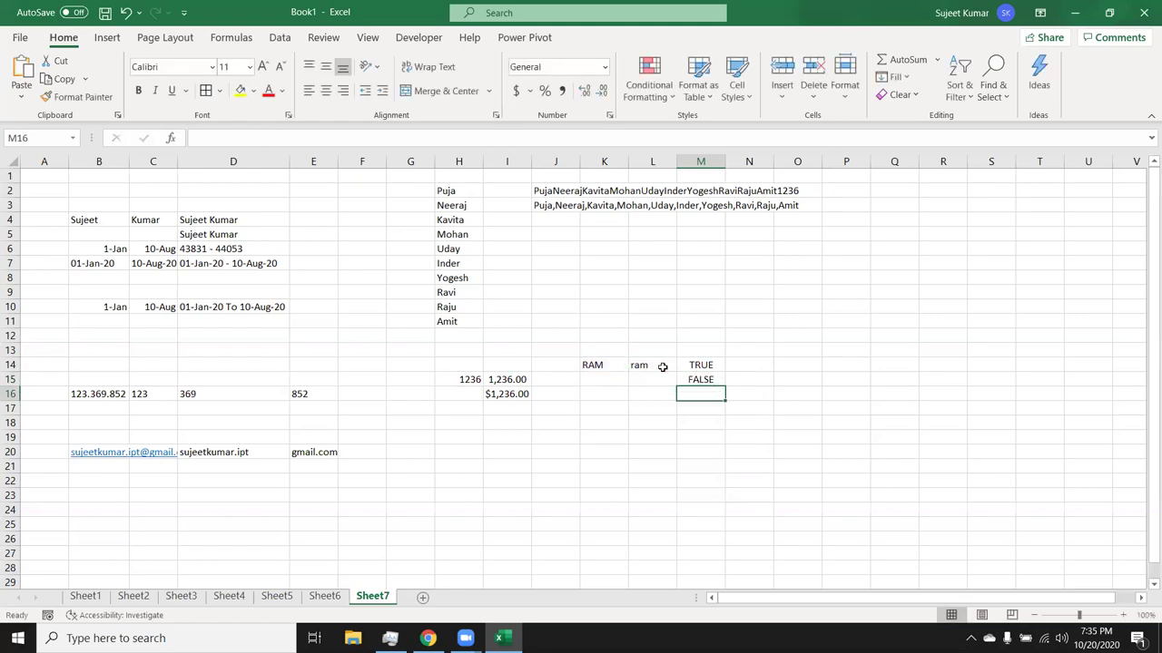
Step: Retype L14 as uppercase RAM so EXACT returns TRUE
click(657, 371)
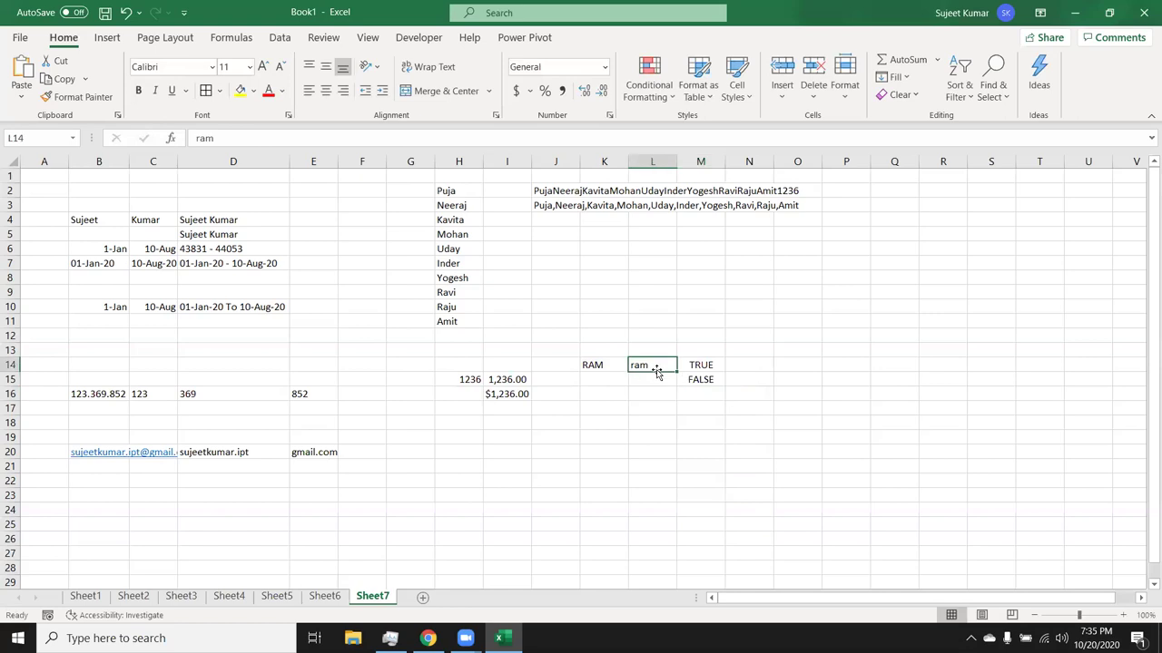
text(RAM)
key(Return)
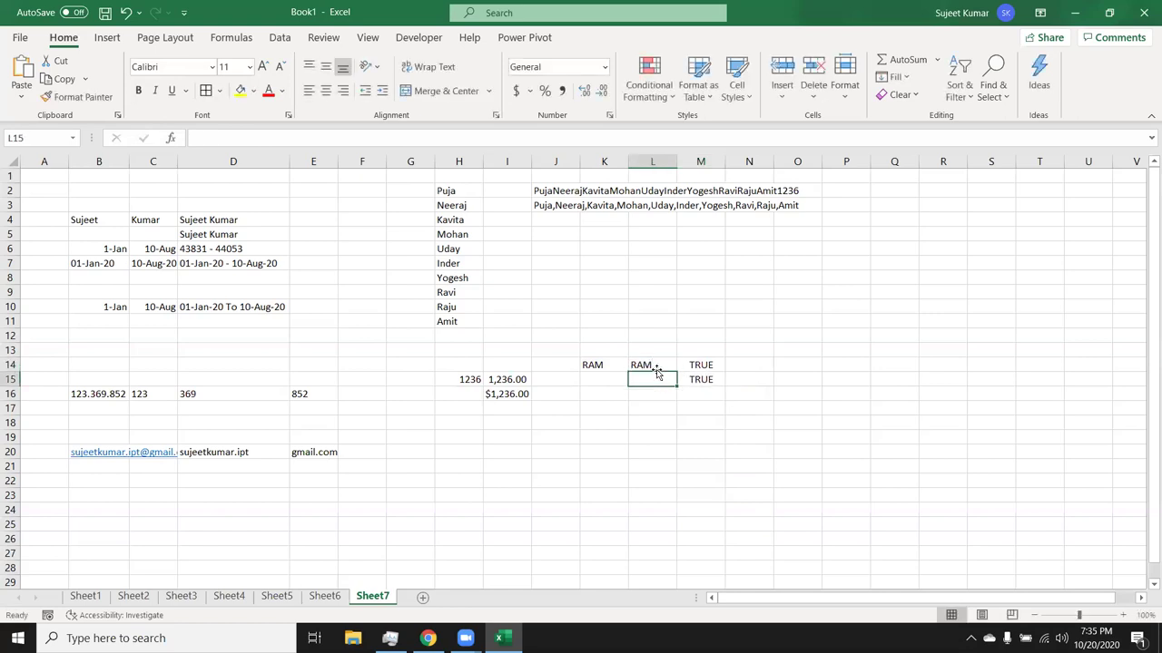
click(701, 379)
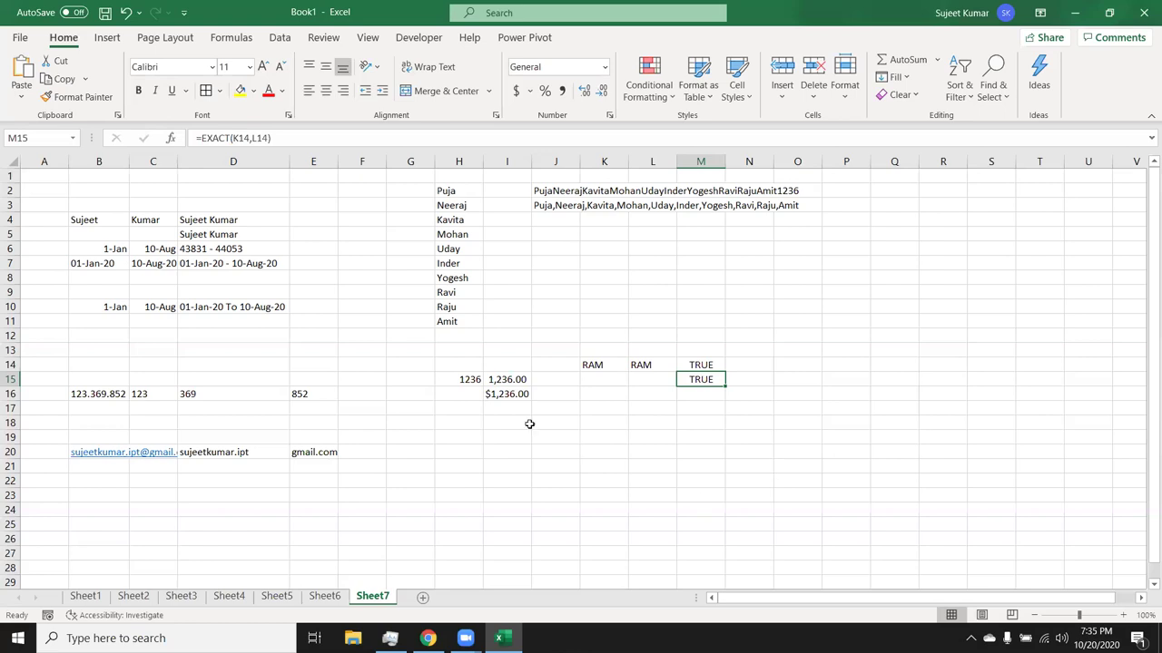
Step: Enter the value 1254 in cell I19
click(507, 394)
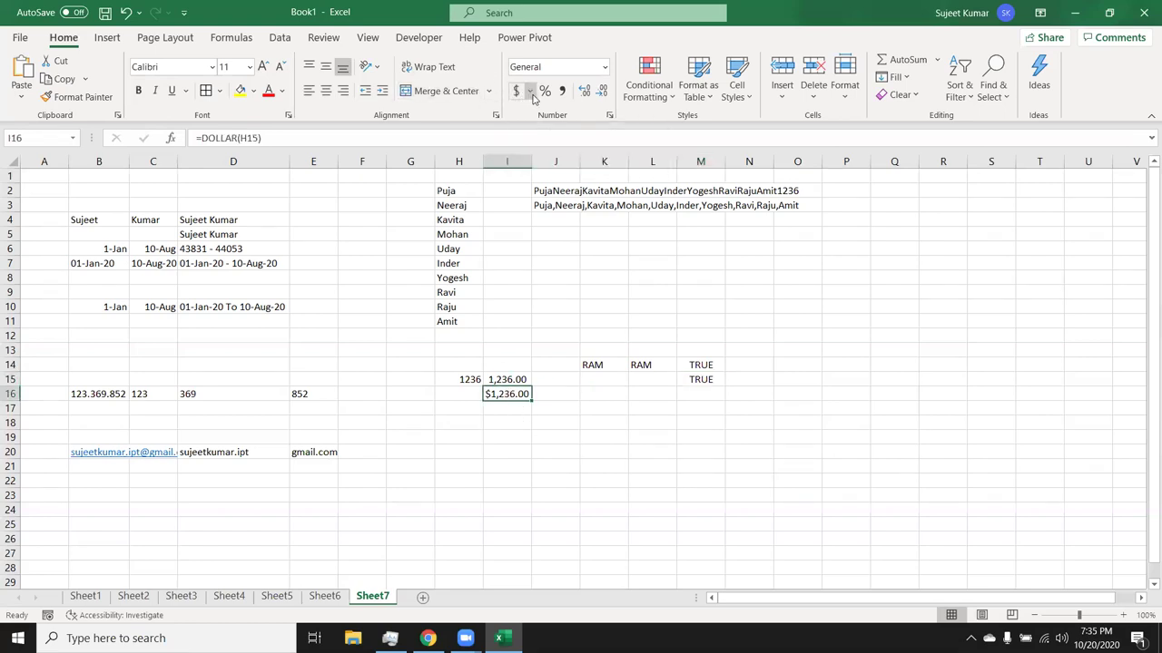
click(531, 92)
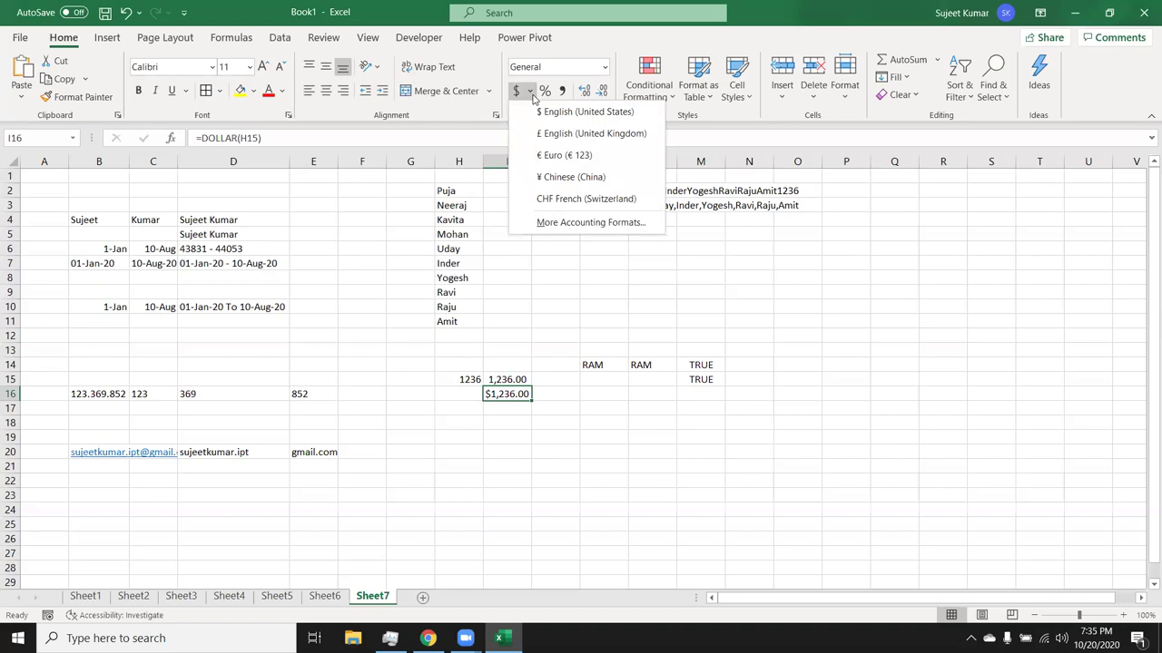
click(490, 441)
click(490, 441)
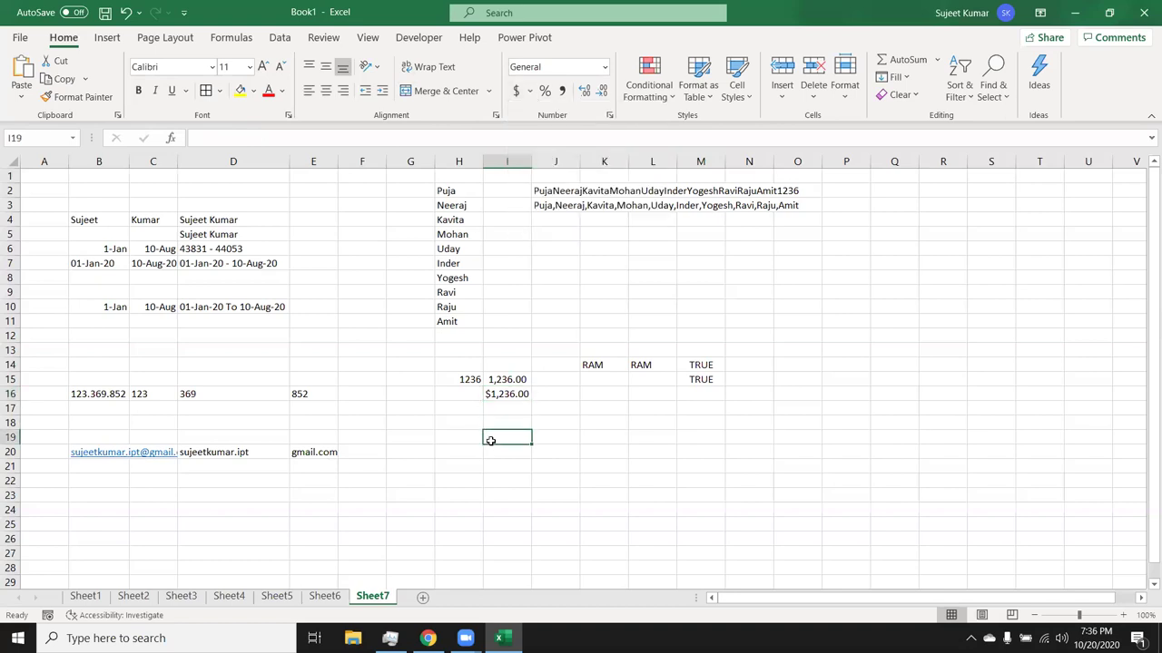
text(1254)
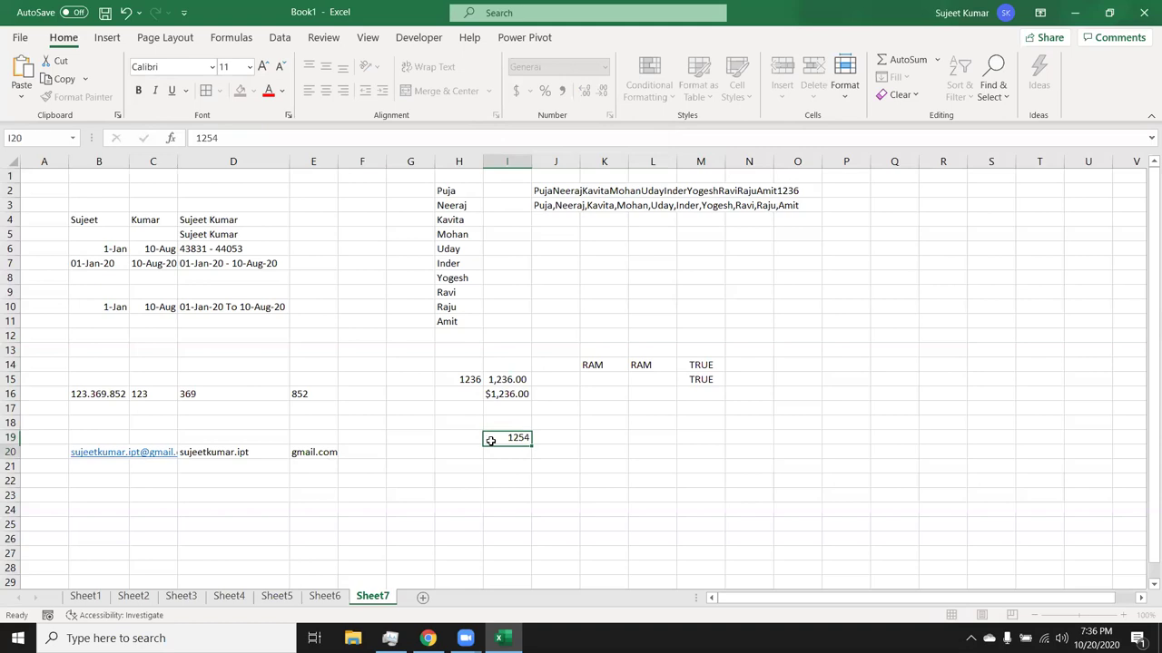
key(Return)
Step: Format I19 as Currency with the Hindi ₹ symbol so it shows ₹1,254.00
click(490, 441)
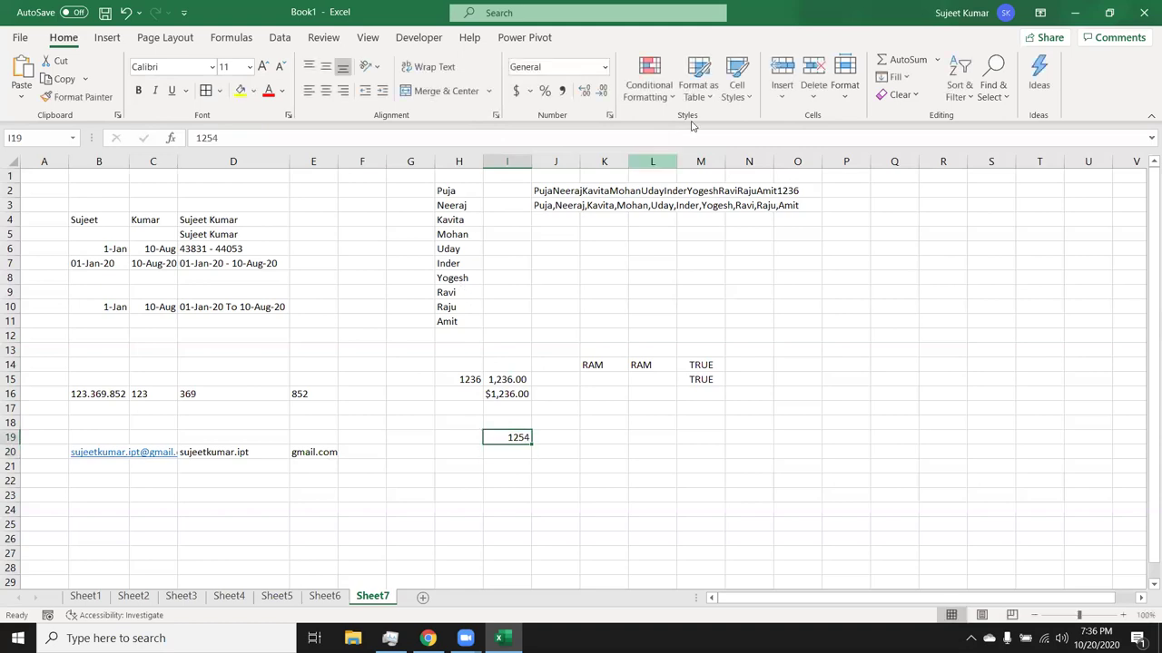
click(609, 119)
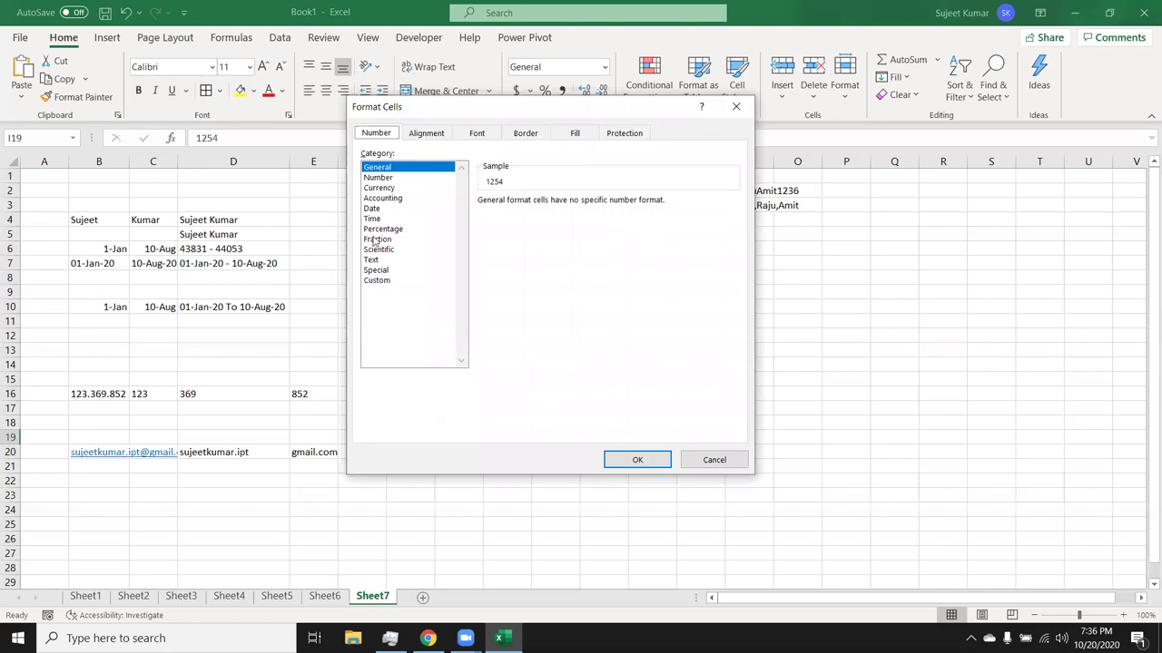
click(378, 188)
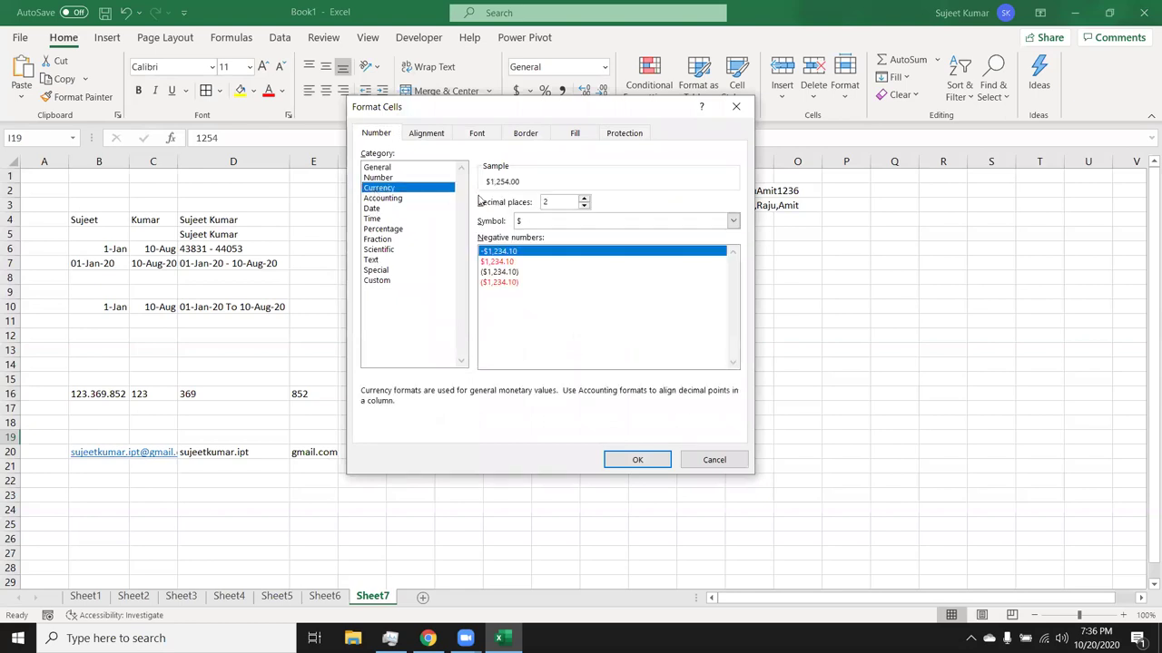
click(524, 223)
click(733, 419)
drag(733, 418, 734, 417)
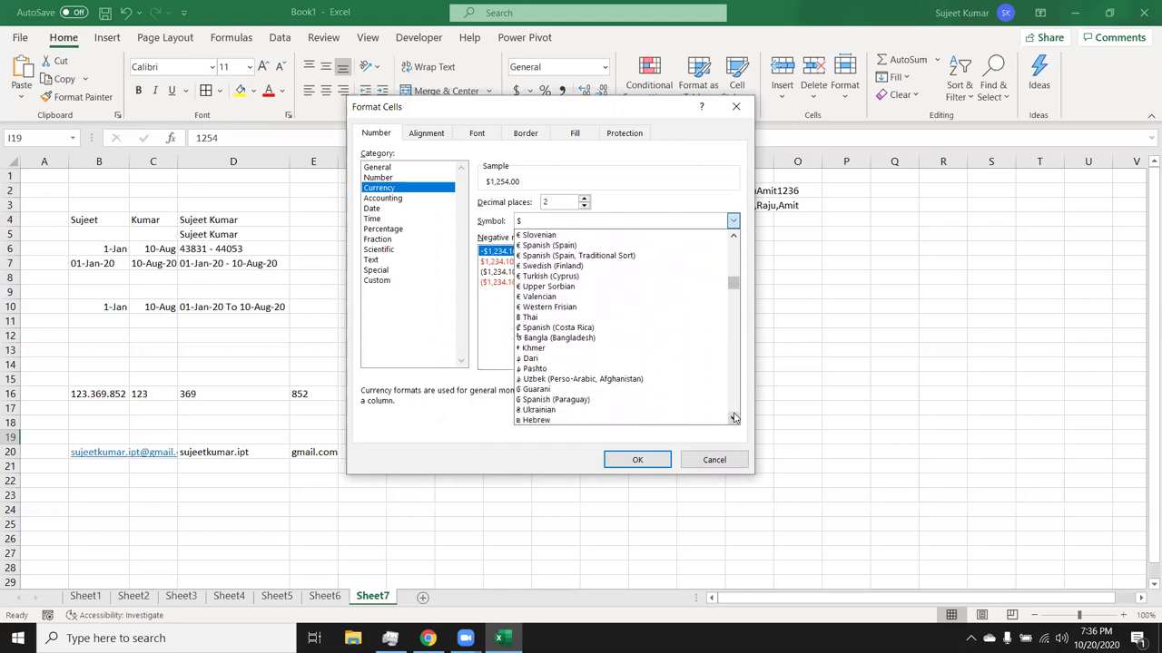
drag(733, 418, 733, 417)
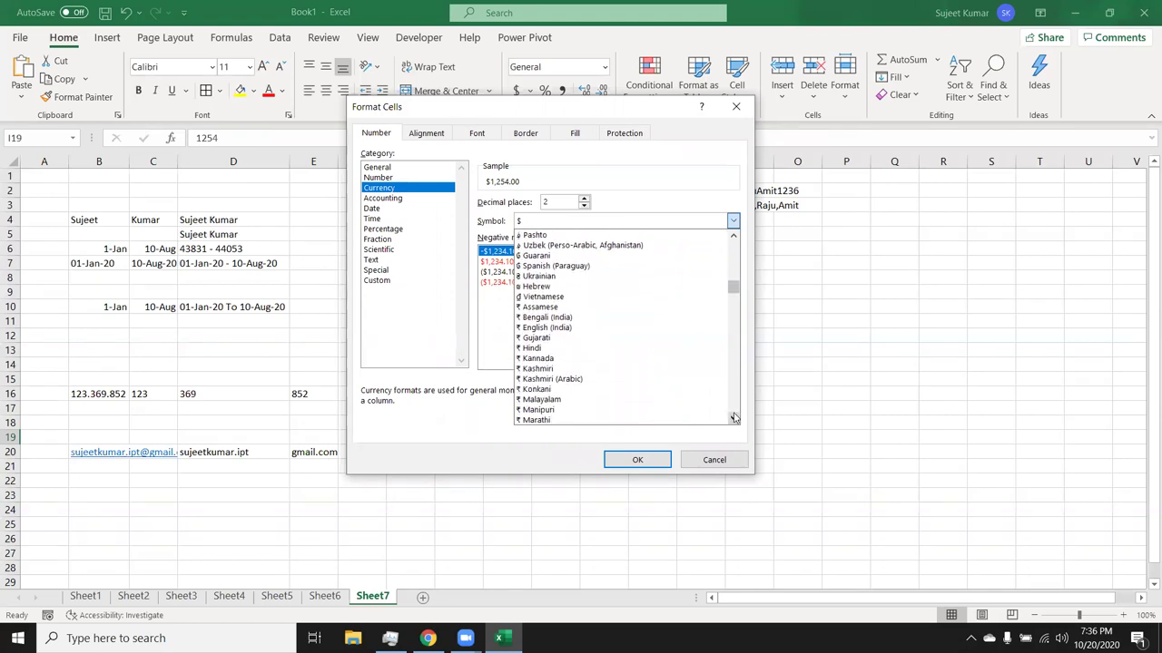
click(536, 353)
click(667, 462)
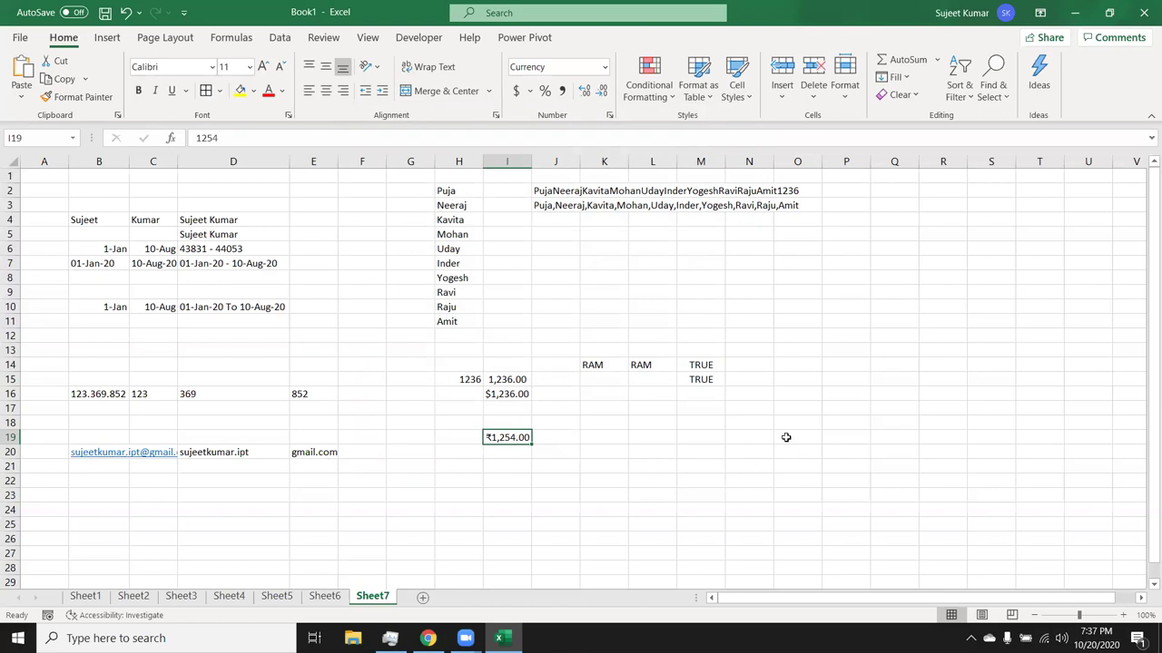
Step: Enter 125, 363, gfhg, 2564, chg, 2154 down R1:R6
click(635, 415)
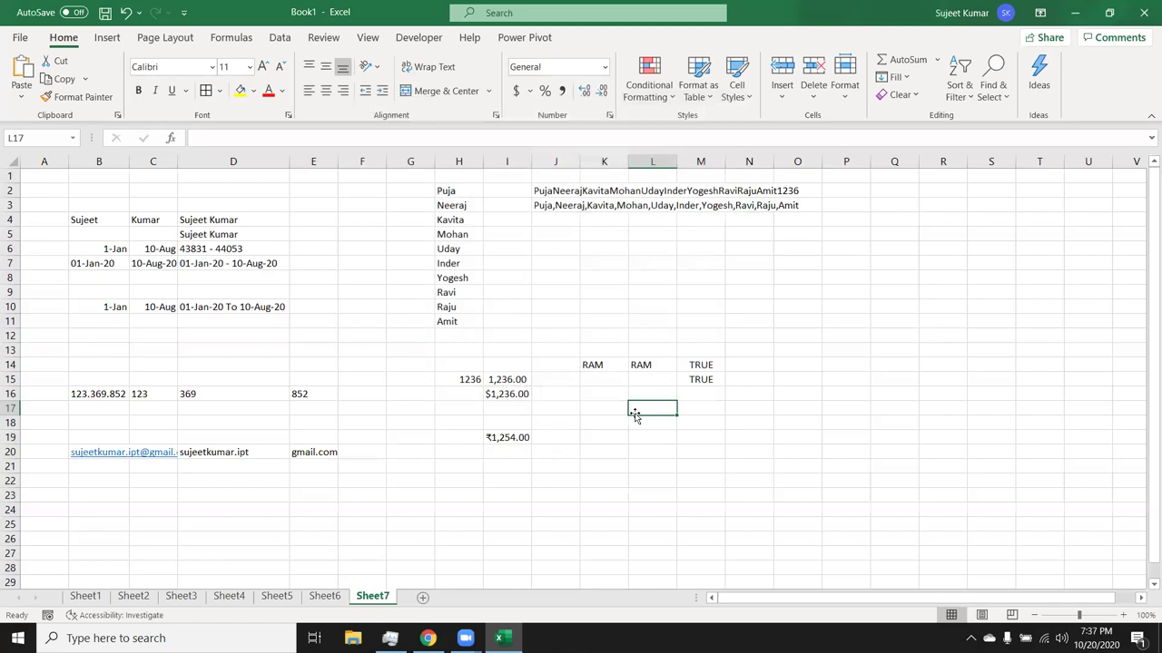
click(925, 174)
text(125)
key(Return)
text(363)
key(Return)
text(gfhg)
key(Return)
text(2564)
key(Return)
text(chg)
key(Return)
text(2154)
key(Return)
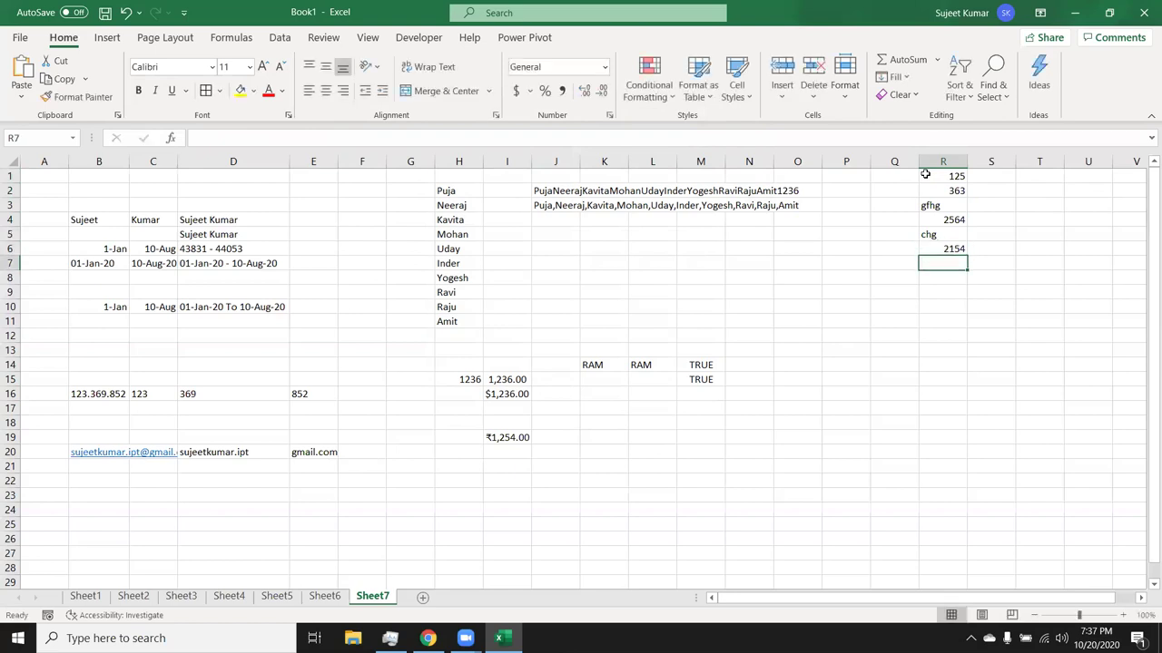
Step: Enter =T(R1) in S1 and fill it down to S6
click(976, 181)
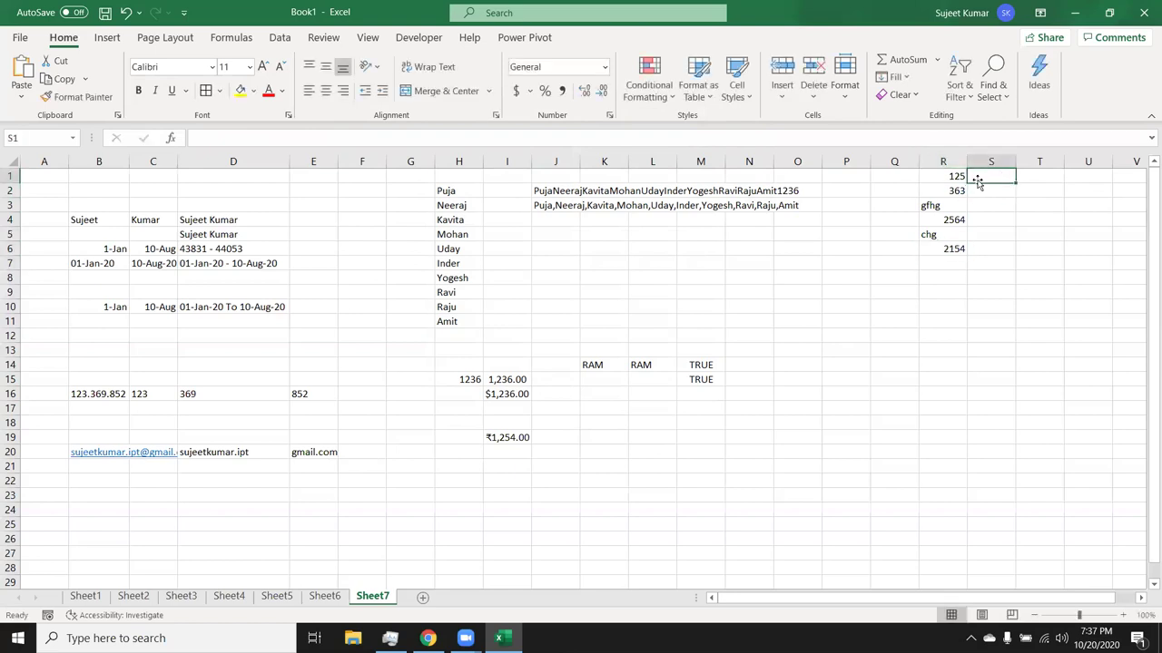
text(t)
key(BackSpace)
text(=t)
key(Tab)
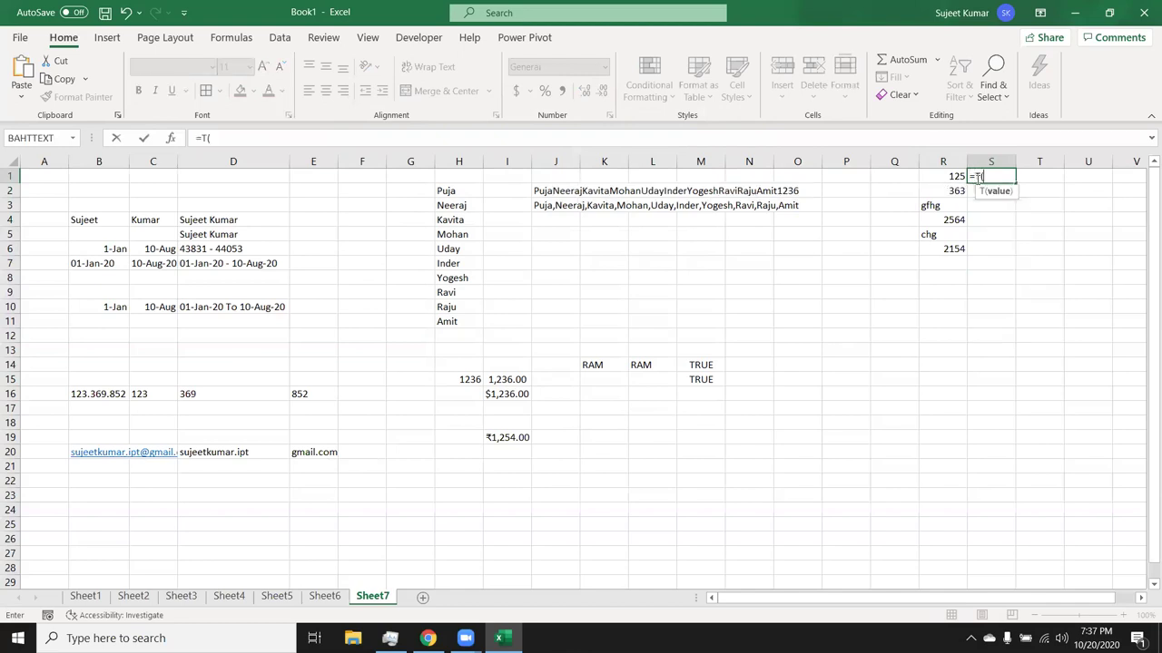
text(R1))
key(Return)
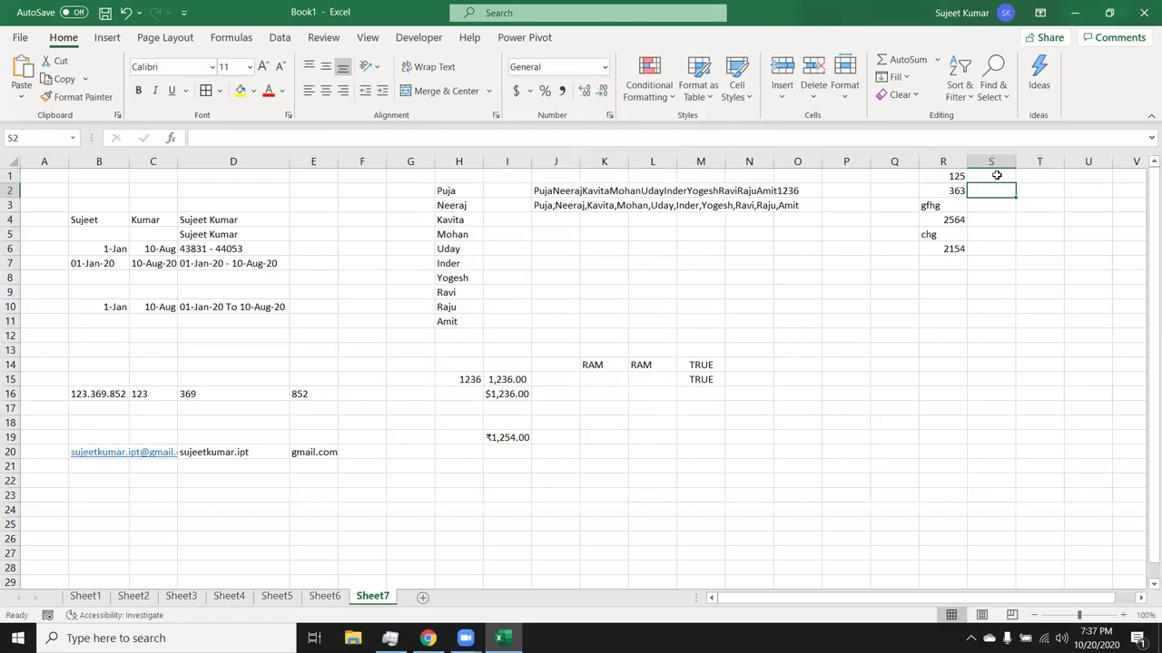
click(995, 235)
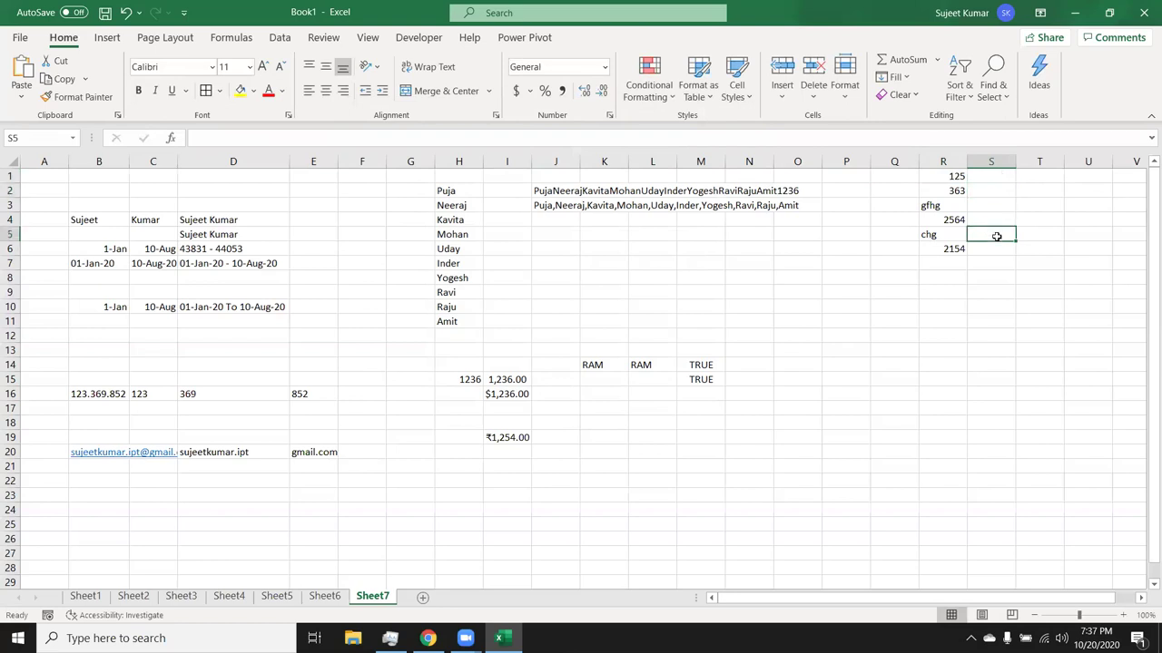
click(1002, 175)
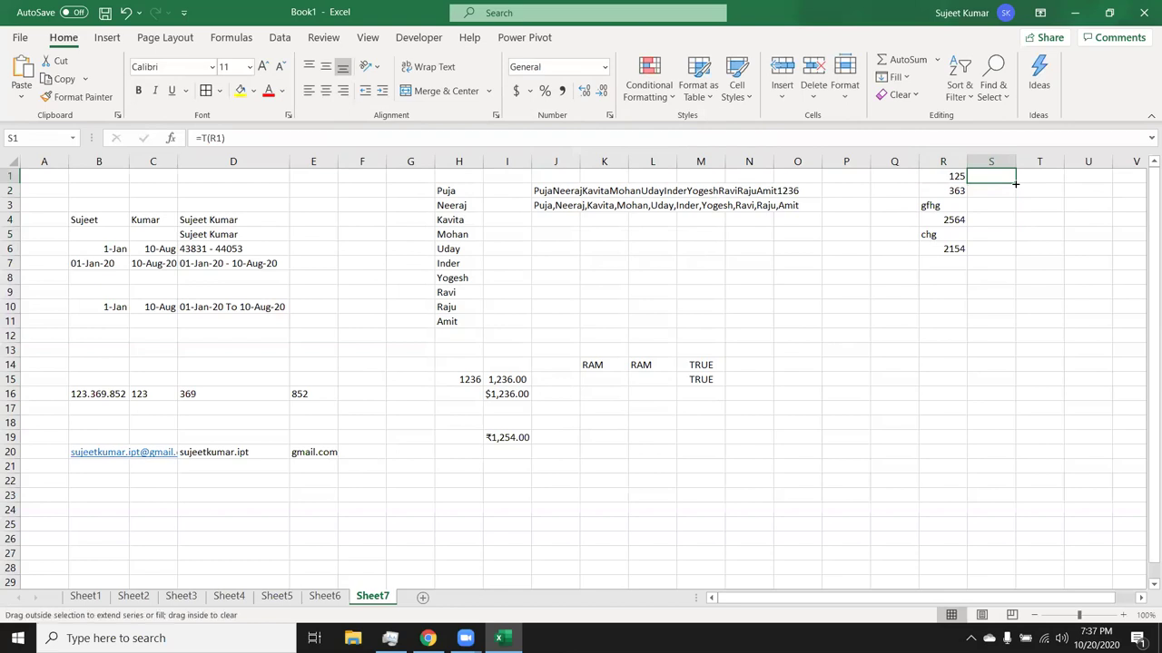
drag(1015, 182, 1015, 252)
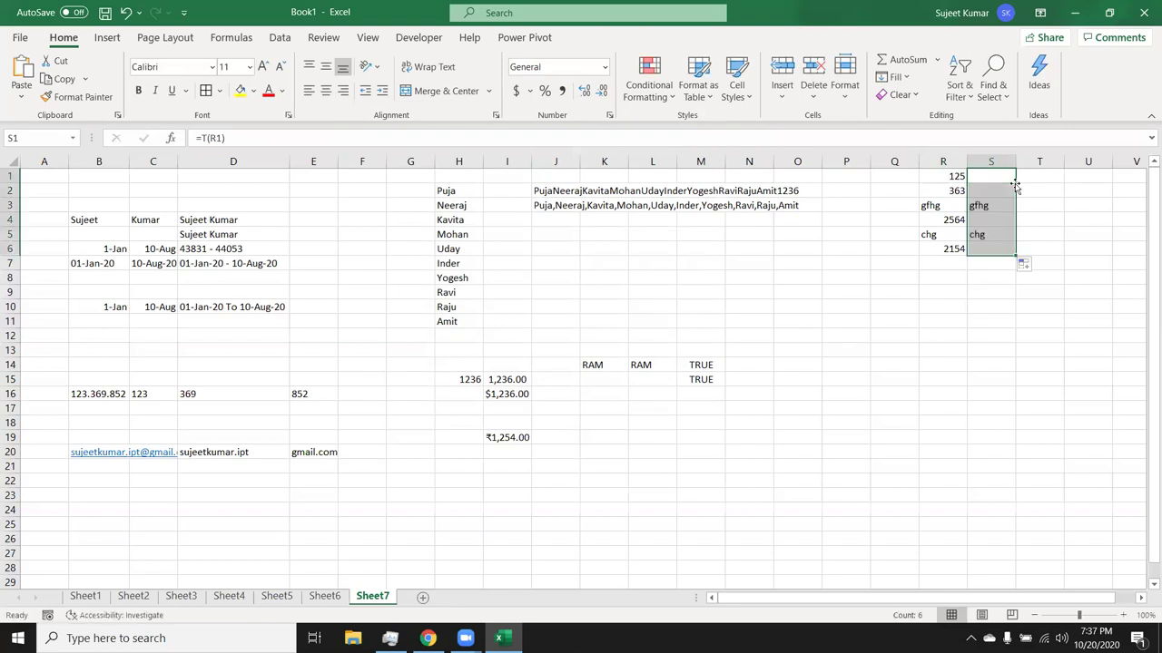
click(896, 173)
Step: Enter the formula =N(R1) in Q1
text(t)
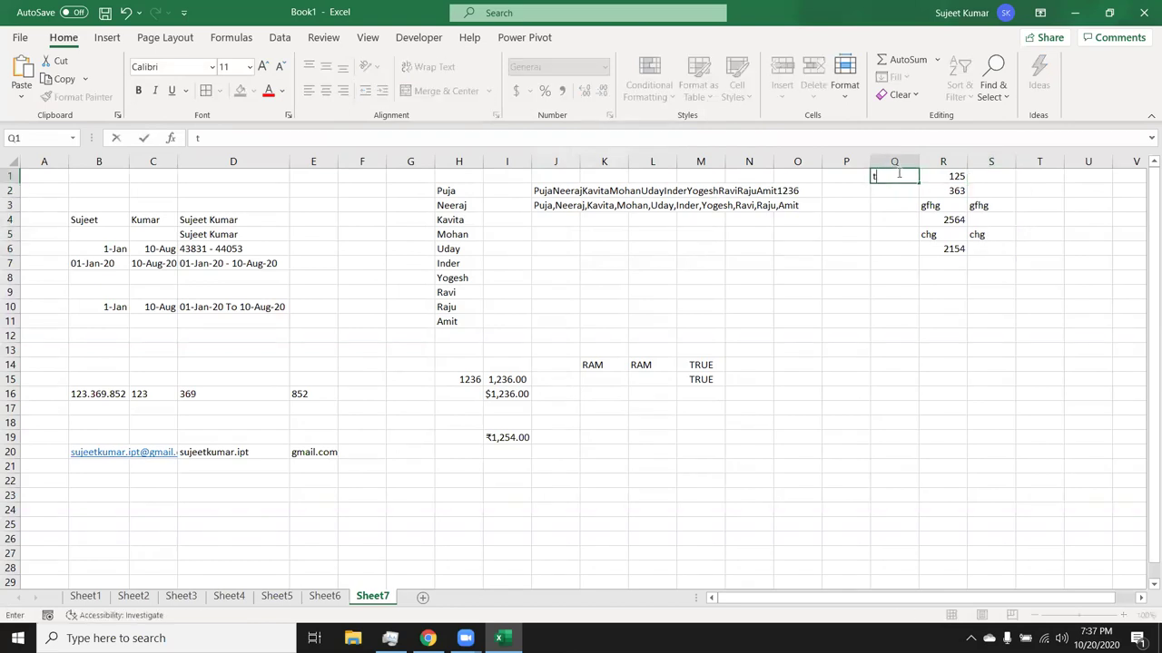
text(=n)
key(BackSpace)
key(BackSpace)
key(BackSpace)
text(=m)
key(Tab)
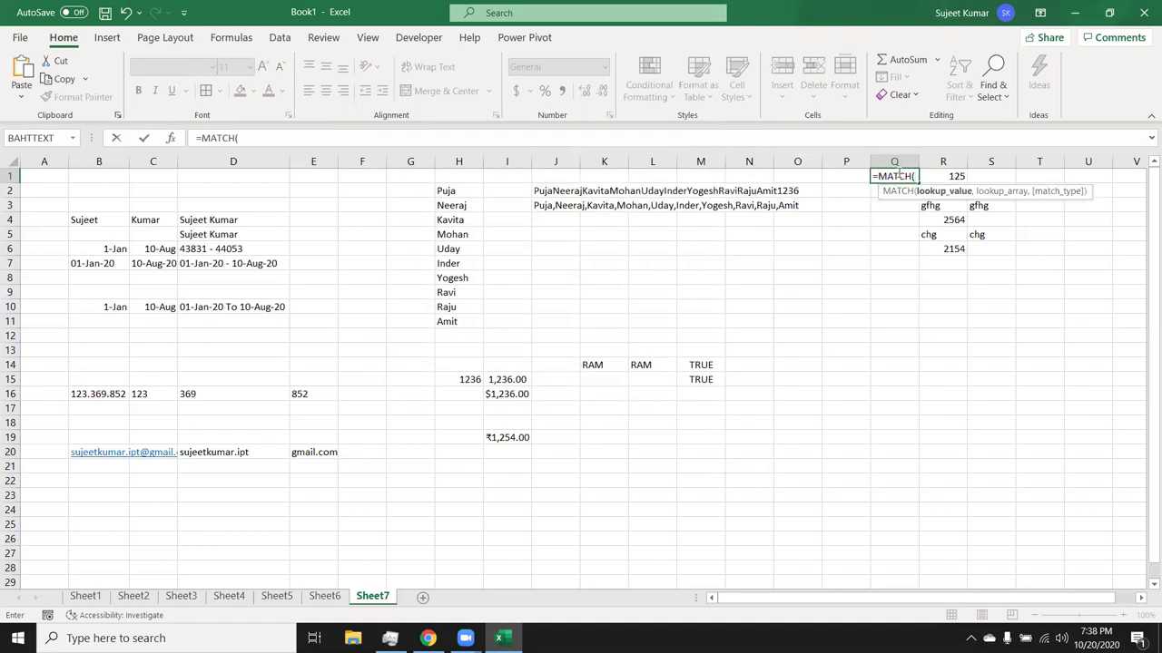
key(BackSpace)
key(BackSpace)
key(BackSpace)
key(BackSpace)
key(BackSpace)
key(BackSpace)
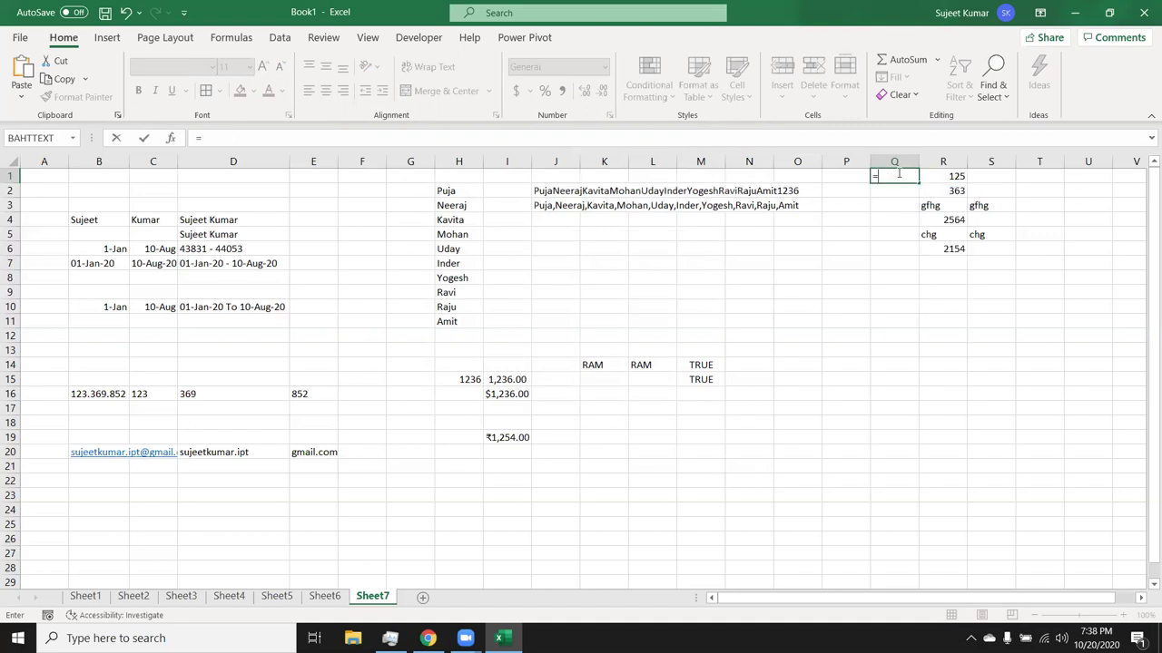
text(n)
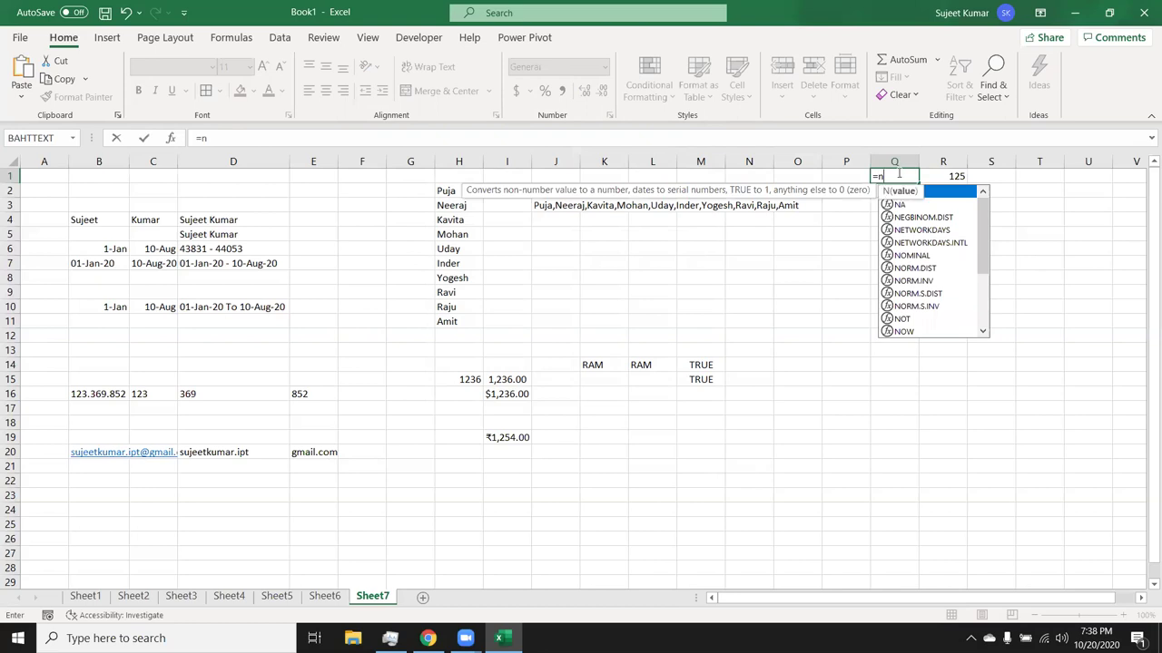
key(Tab)
text(00)
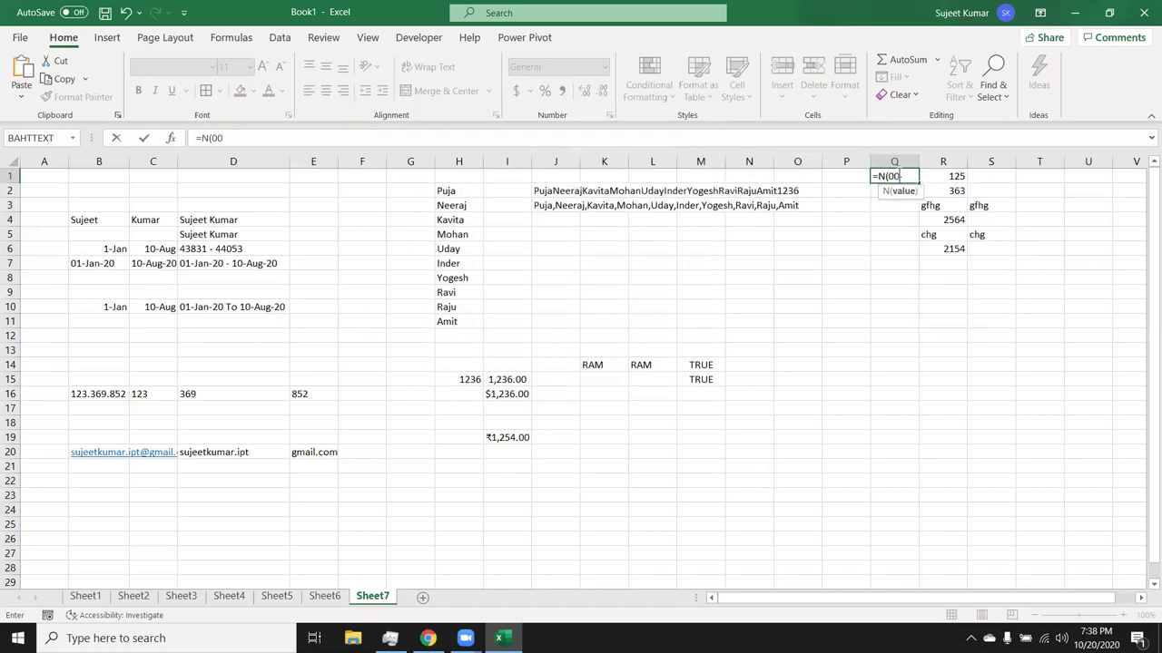
key(BackSpace)
key(BackSpace)
key(BackSpace)
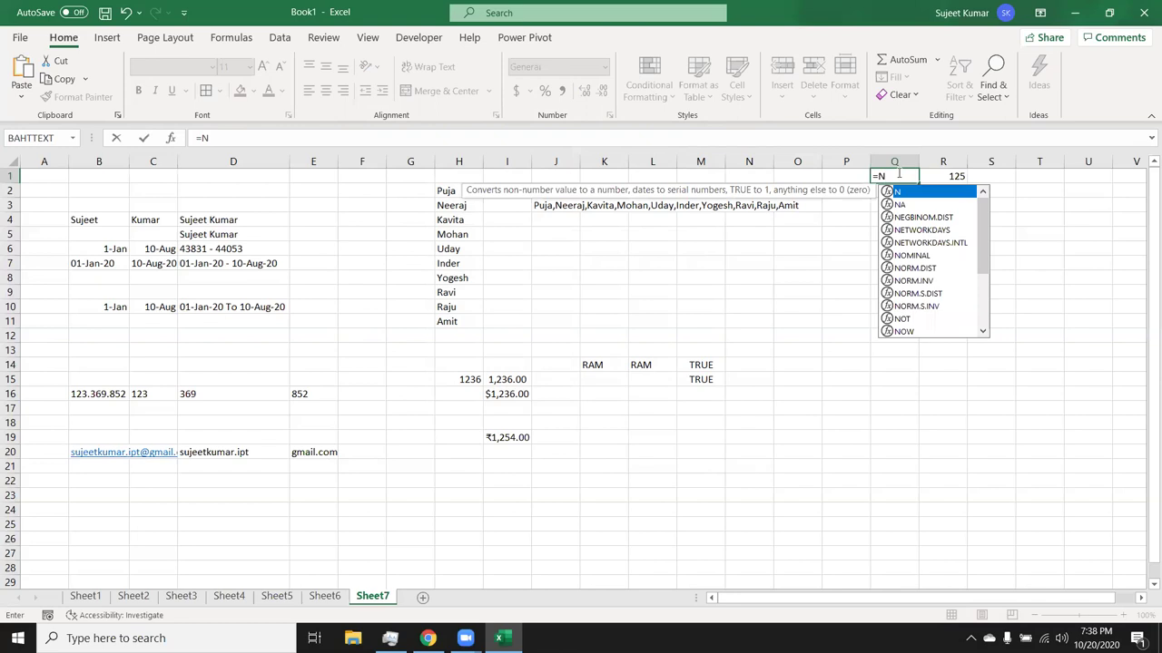
text(()
click(950, 179)
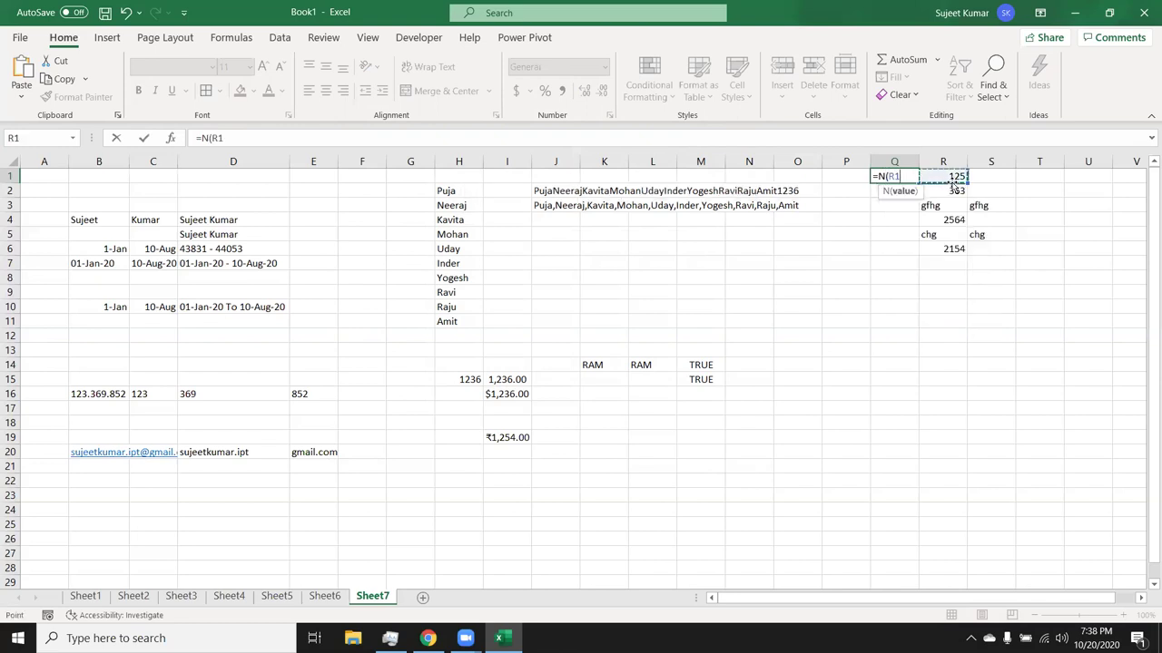
key(Return)
Step: Copy the N formula from Q1 down to Q6
click(908, 174)
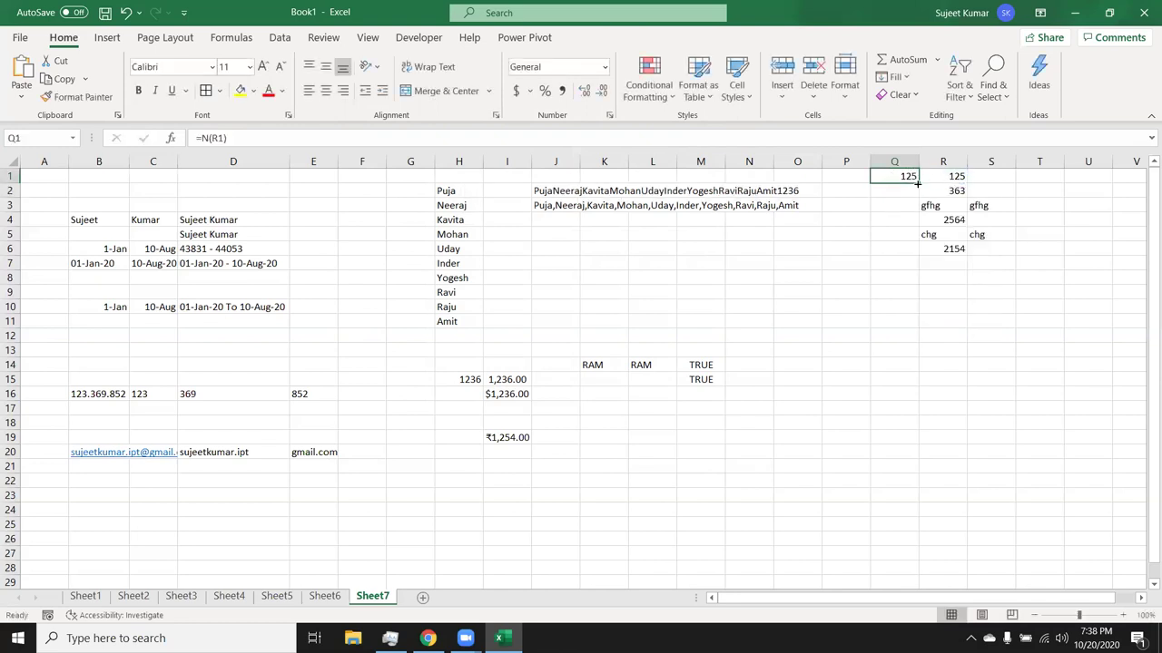
double_click(919, 184)
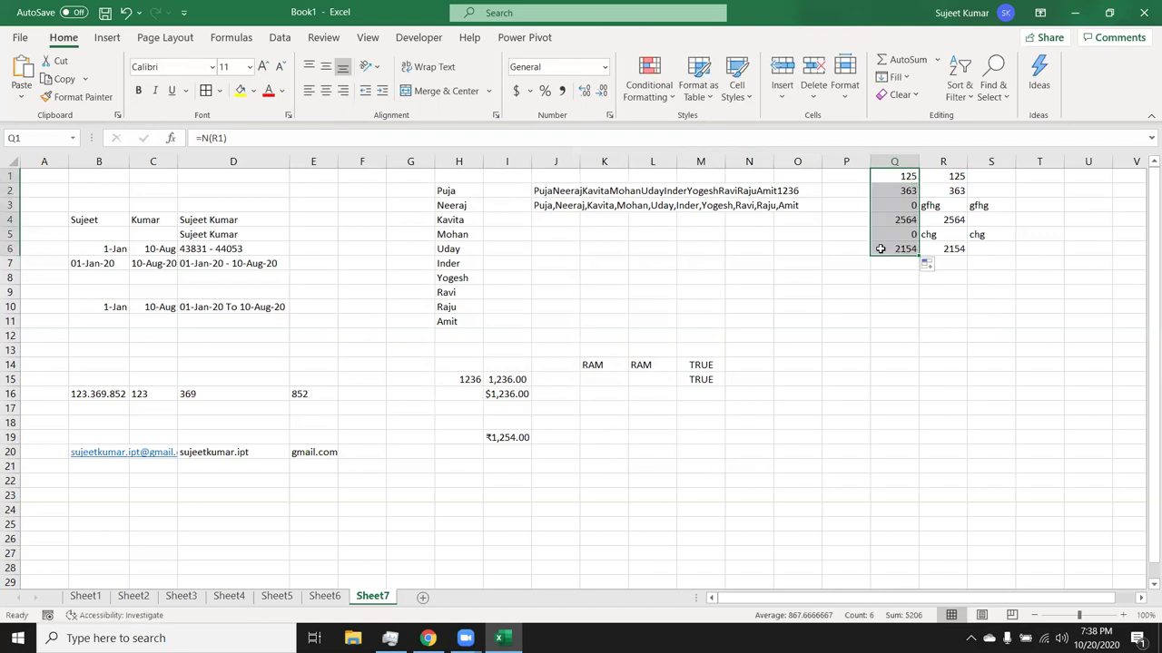
click(877, 337)
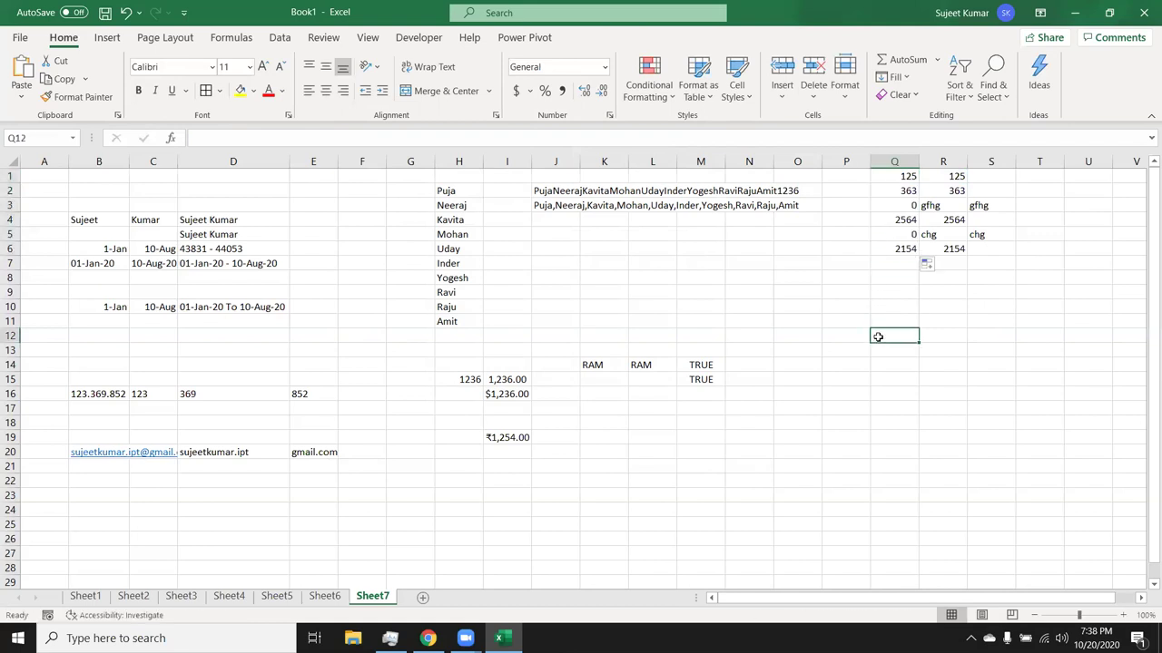
Step: Type A in Q12 and enter =REPT(Q12,5) in R12 to show AAAAA
text(A)
key(Tab)
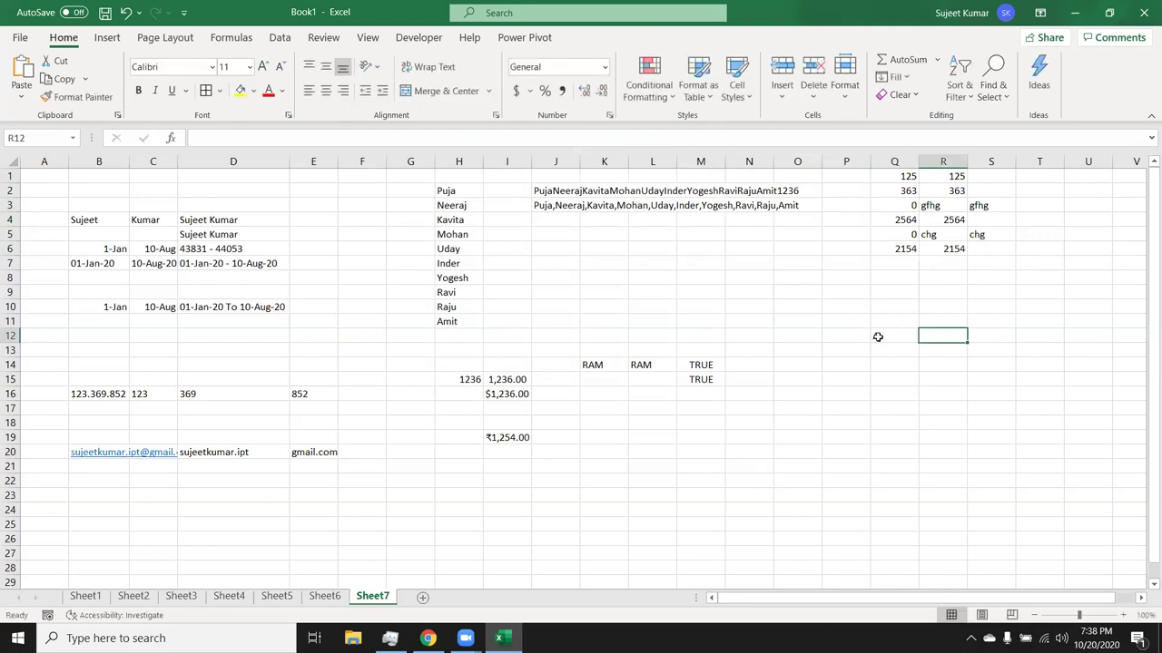
text(=r)
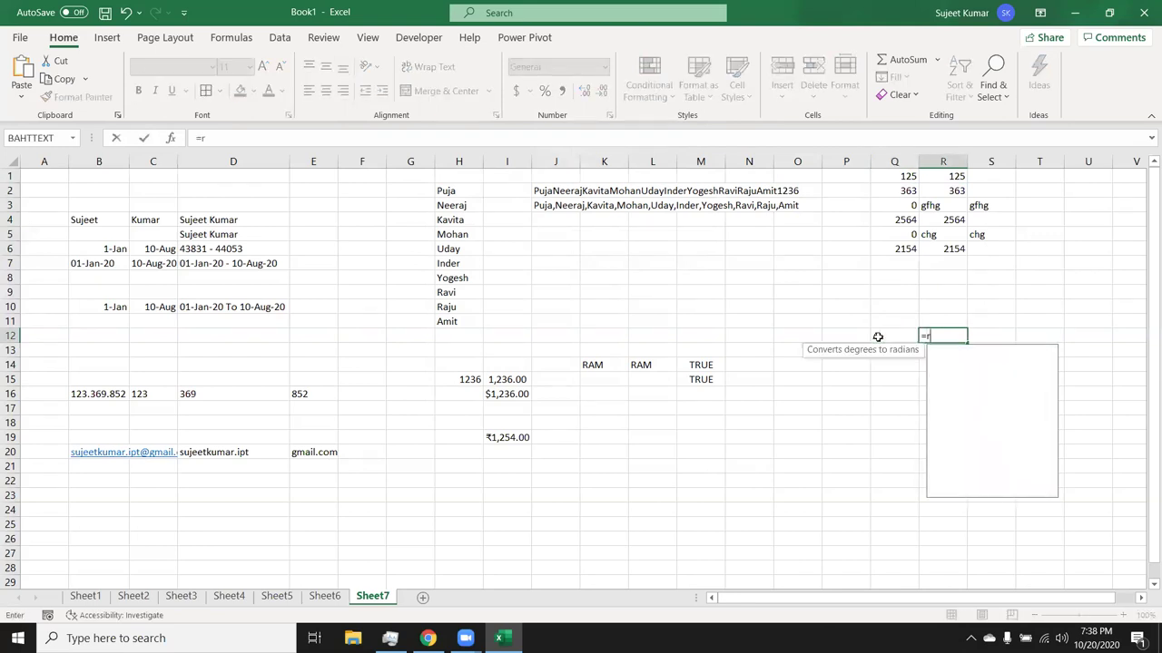
text(e)
key(Down)
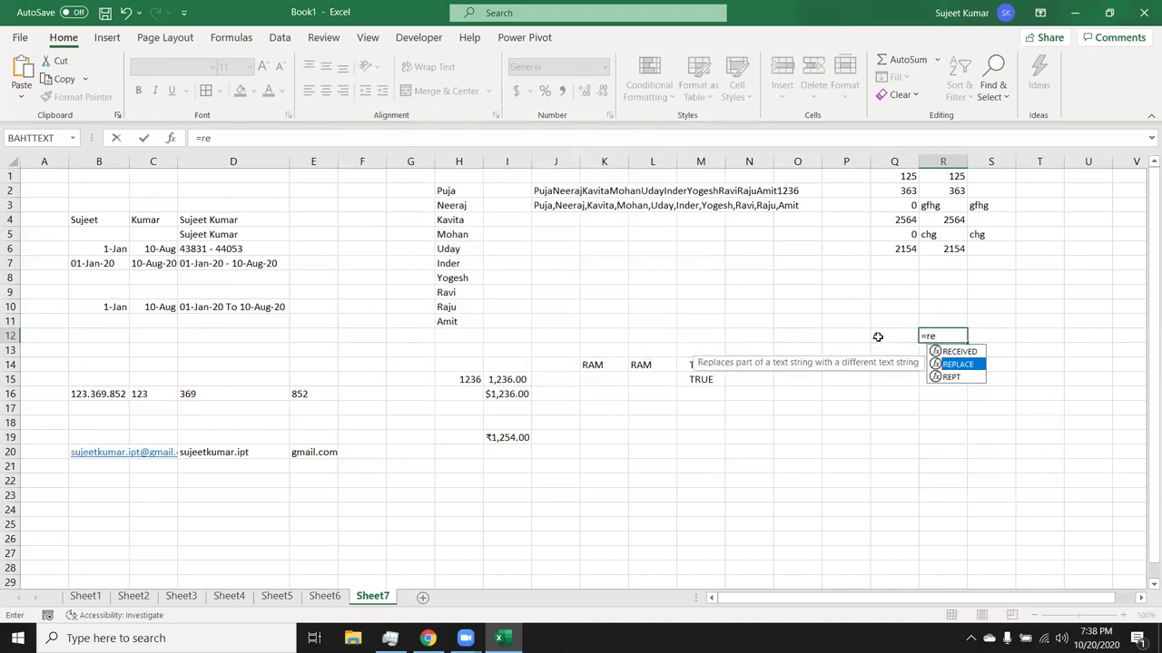
key(Down)
key(Tab)
click(878, 336)
text(,)
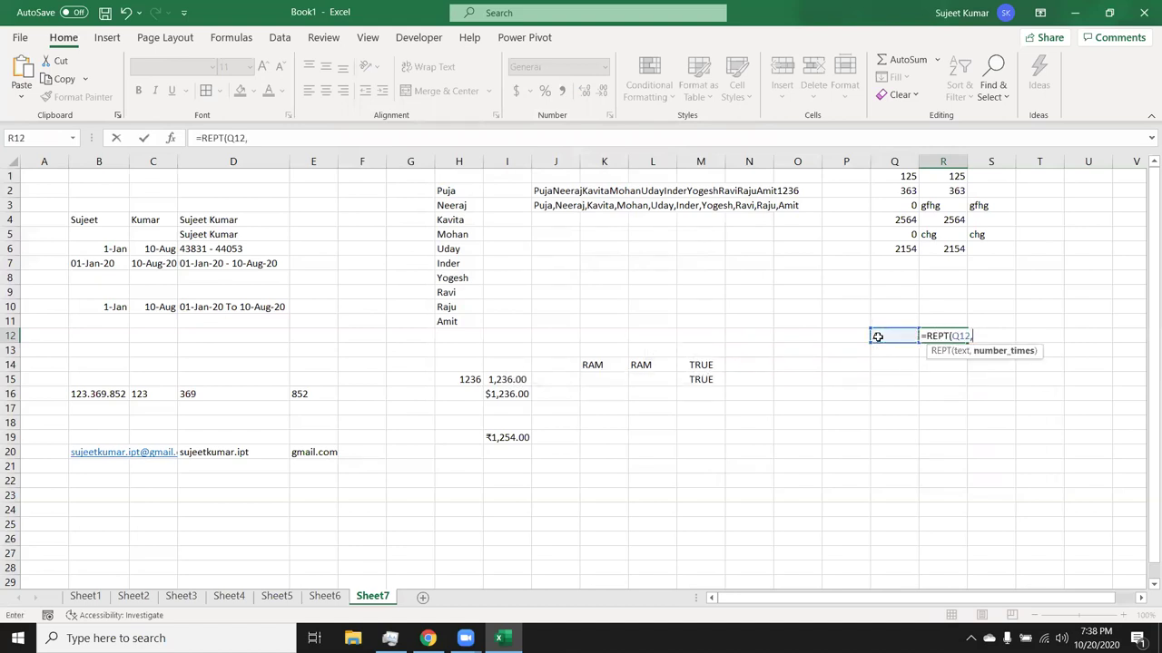
text(5)
key(Return)
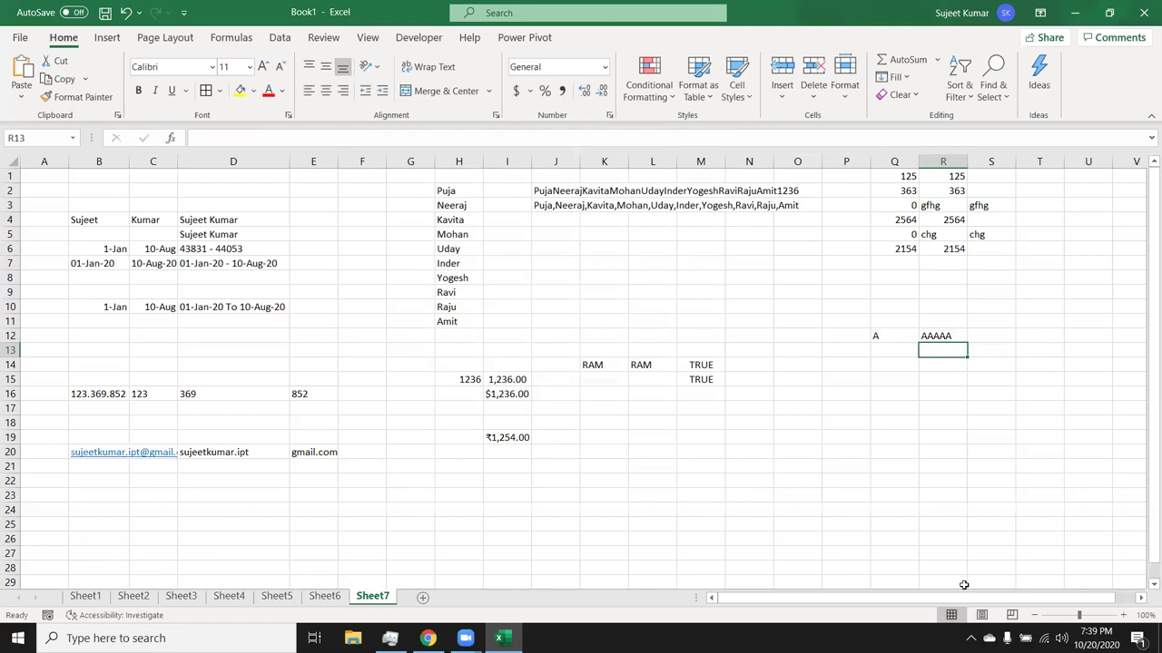